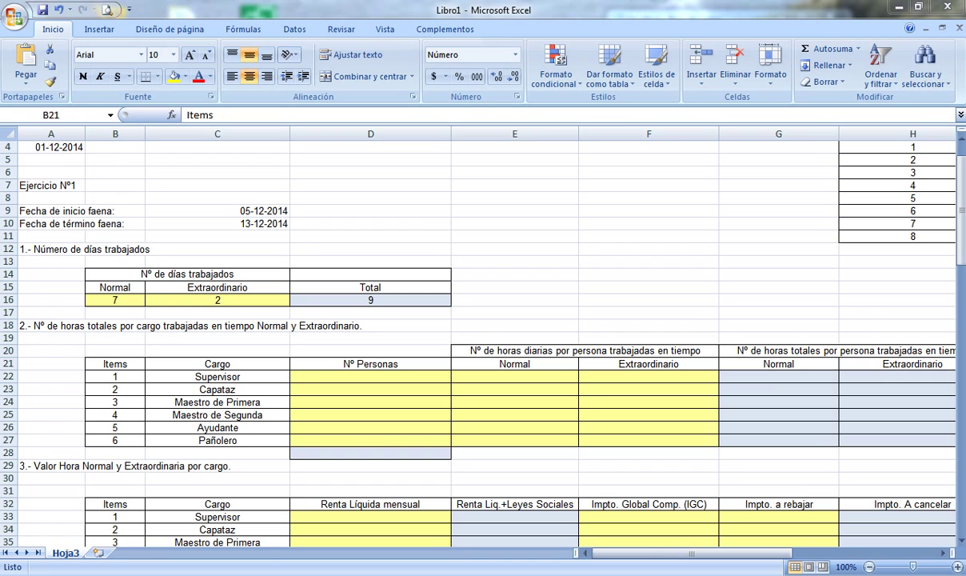
Consult the Bloc de notas job data and enter 2 under Nº Personas for both Supervisor and Capataz
left_click_drag(960, 235, 960, 253)
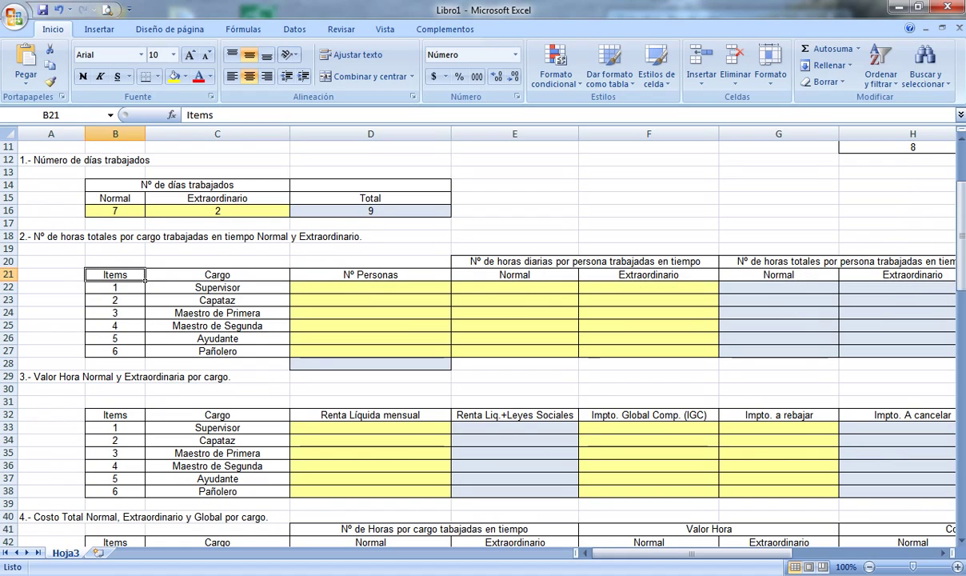
left_click(370, 288)
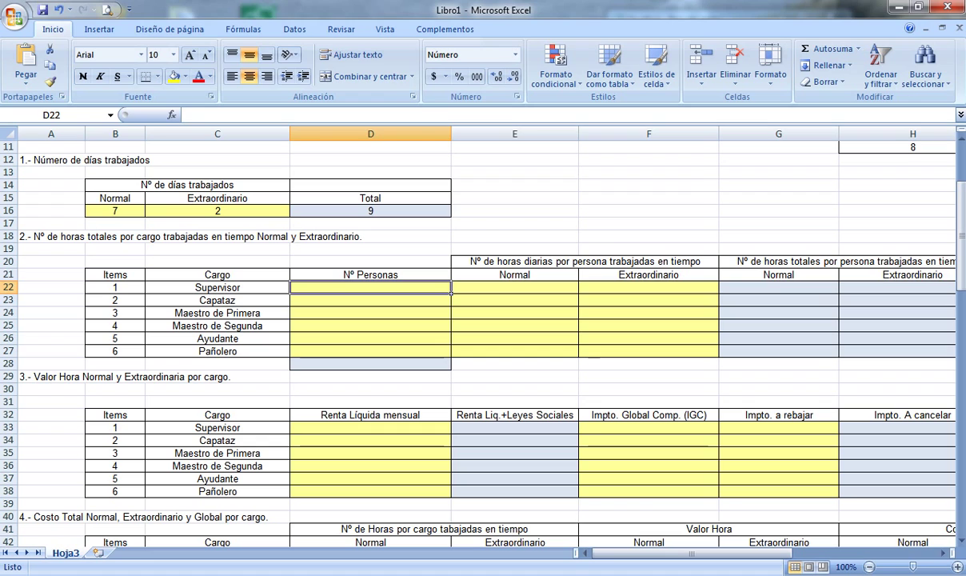
key("alt+Tab")
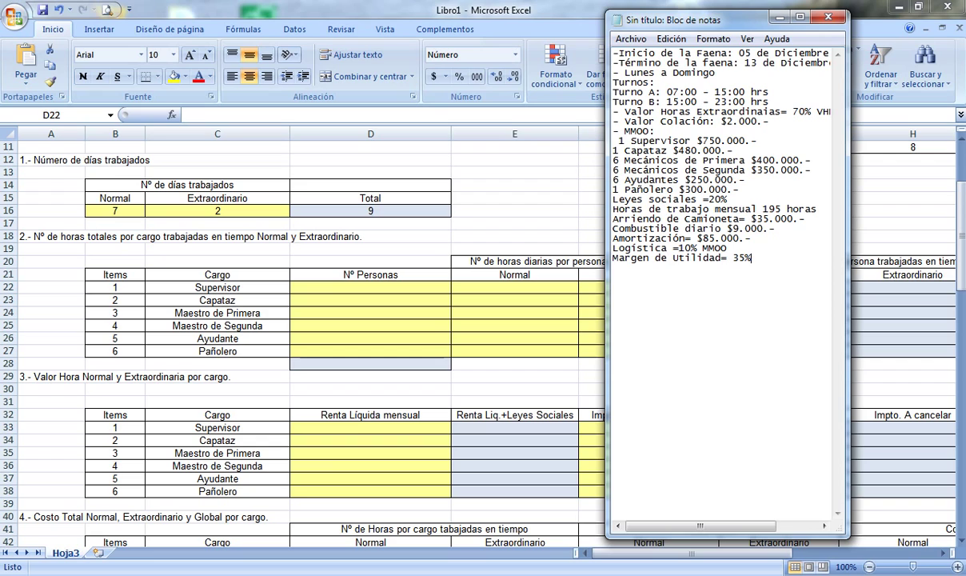
left_click(450, 292)
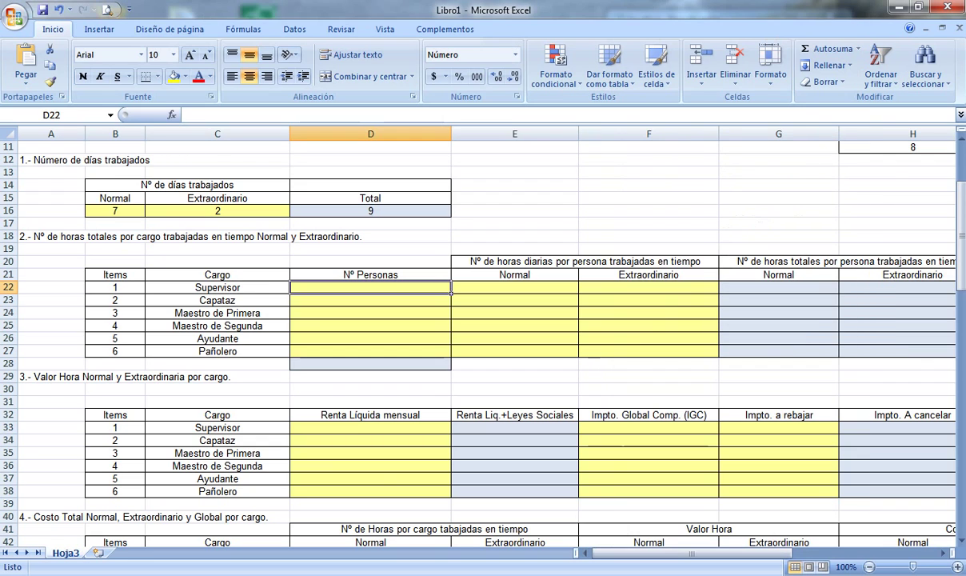
type("2")
key("Return")
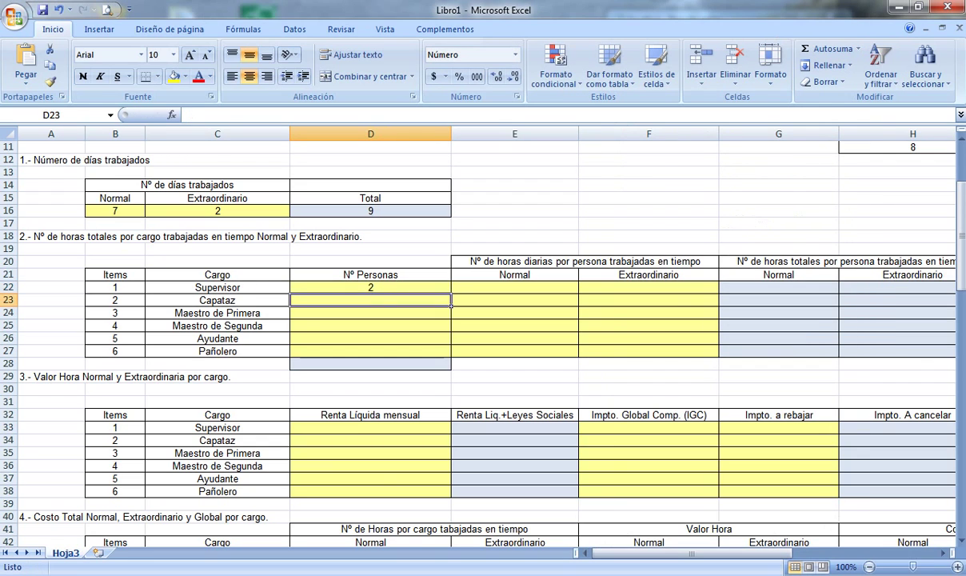
key("alt+Tab")
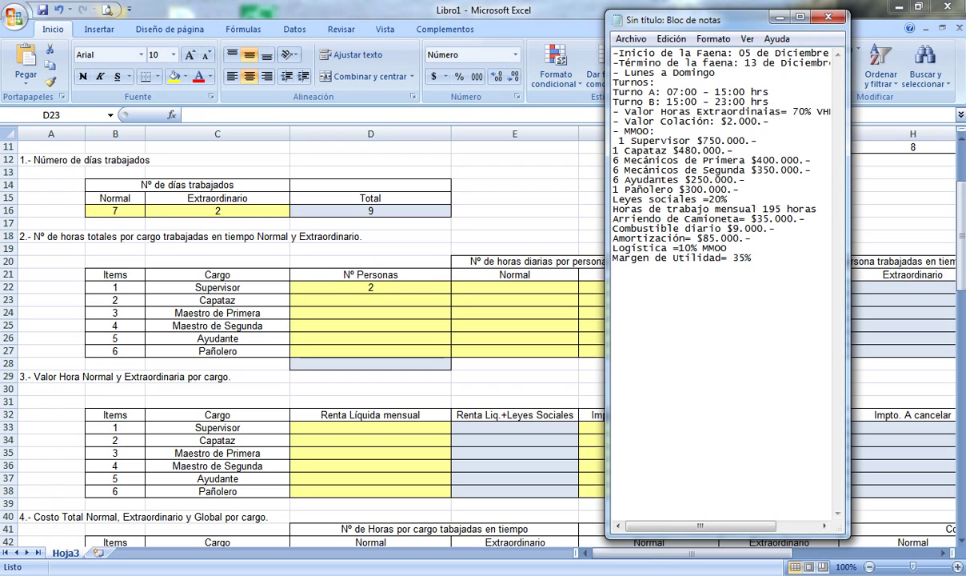
key("alt+Tab")
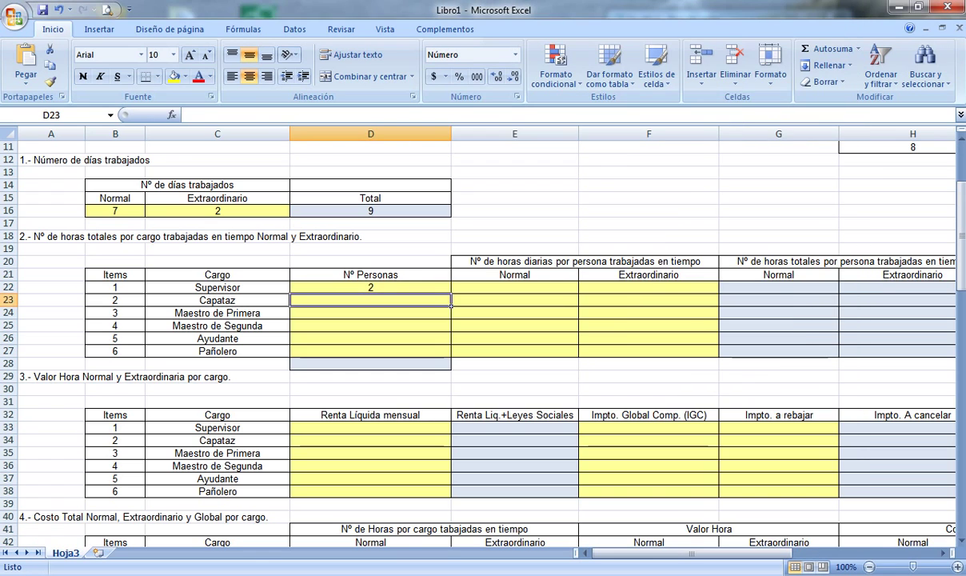
type("2")
key("Return")
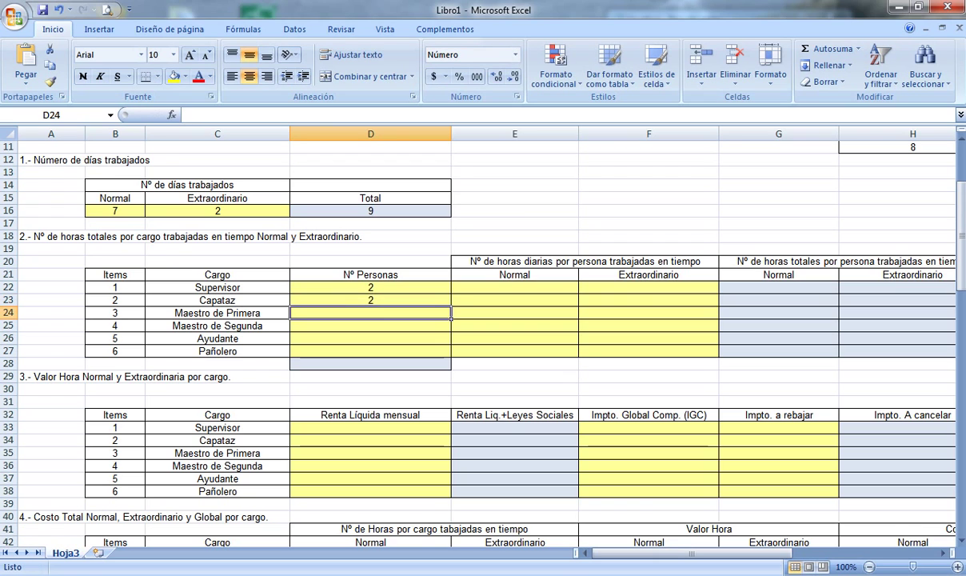
Consult the notes again and enter 12 under Nº Personas for Maestro de Primera and Maestro de Segunda
key("alt+Tab")
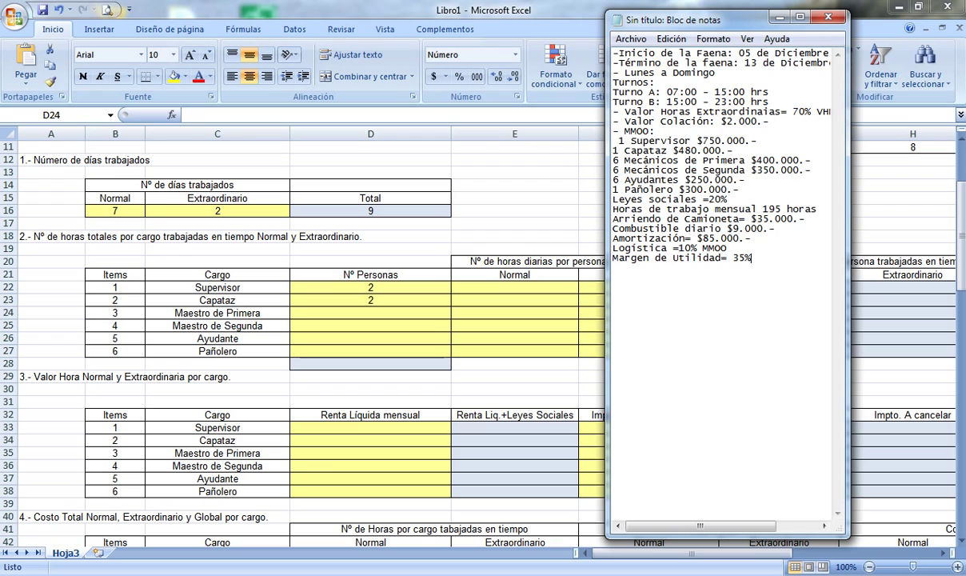
key("alt+Tab")
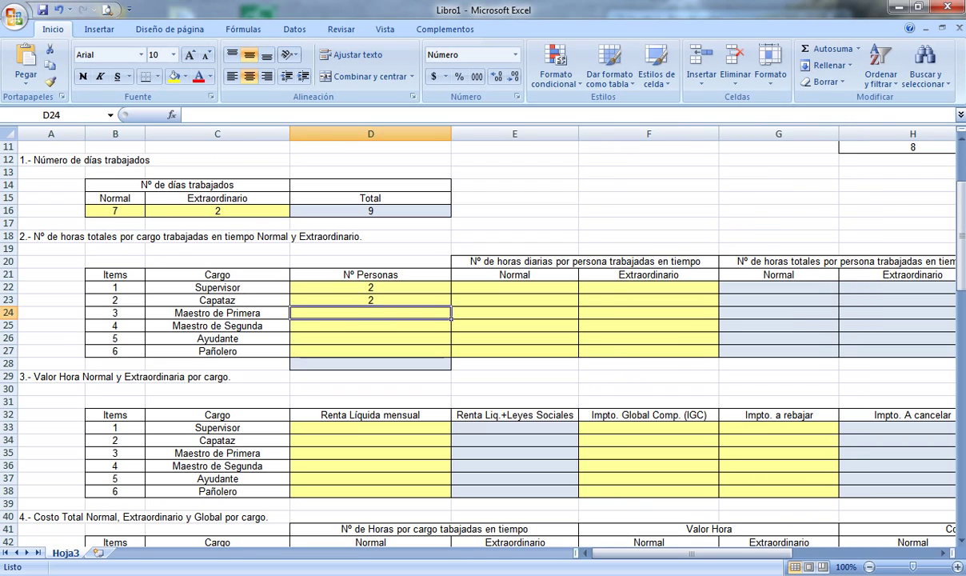
type("12")
key("Return")
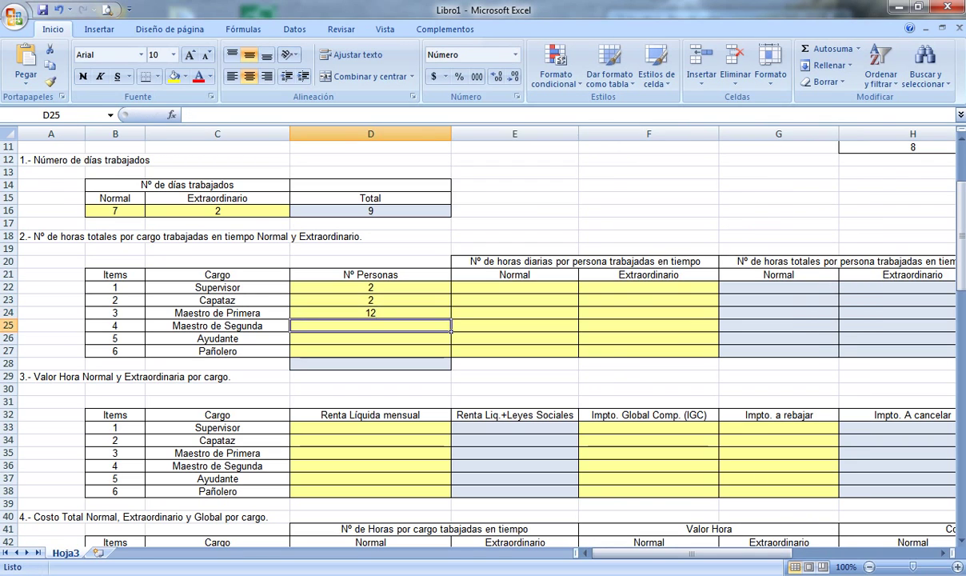
key("alt+Tab")
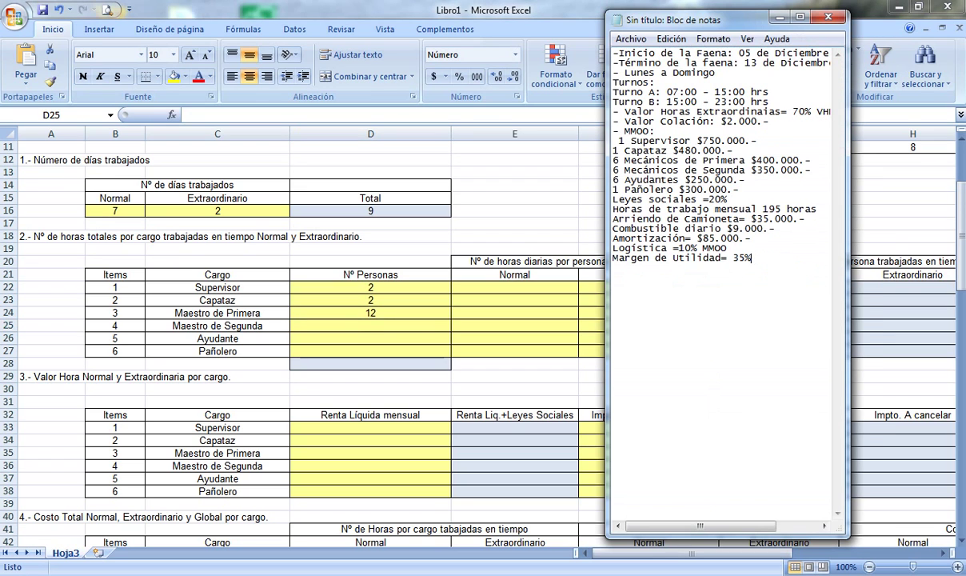
key("alt+Tab")
type("12")
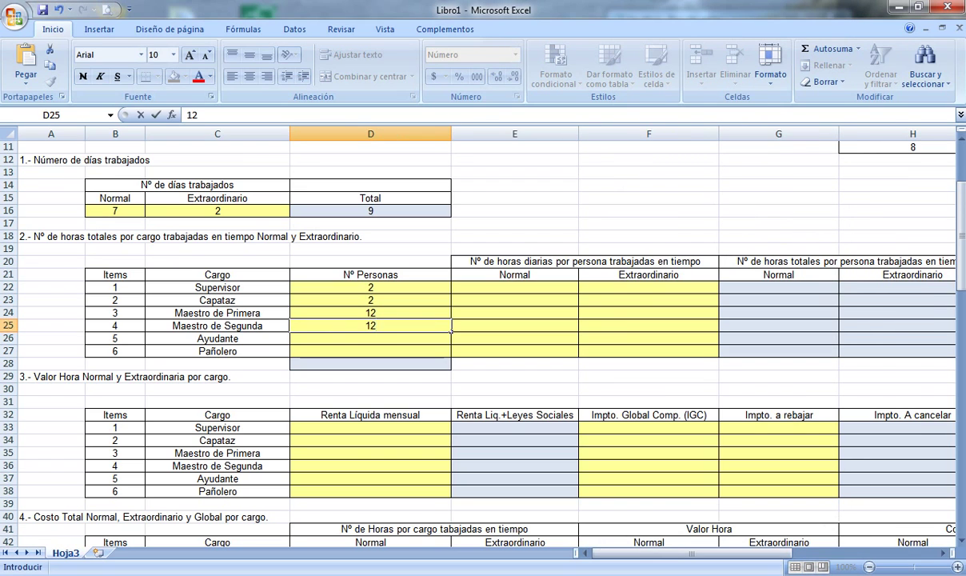
Check the remaining staff in the notes and enter 12 people for Ayudante and 2 for Pañolero
key("alt+Tab")
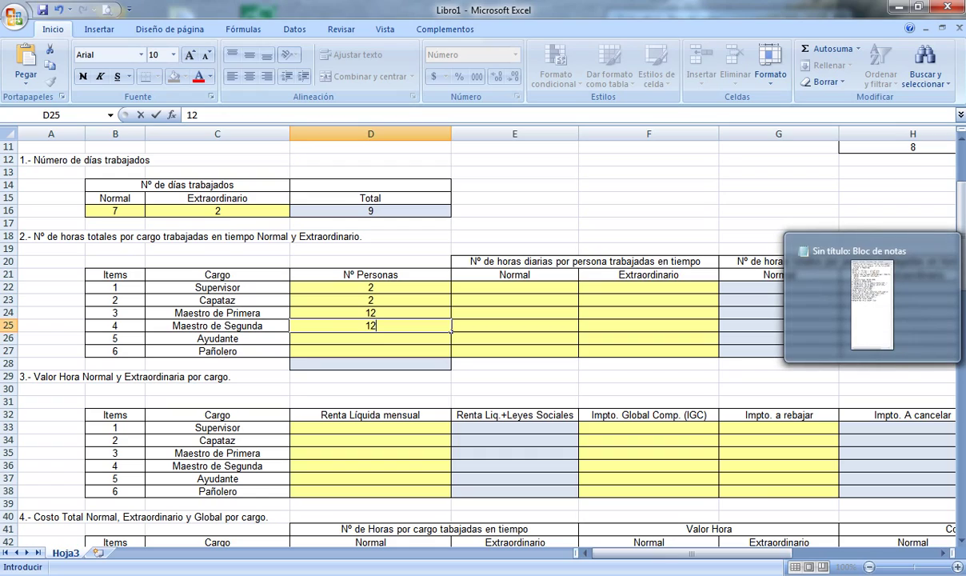
key("alt+Tab")
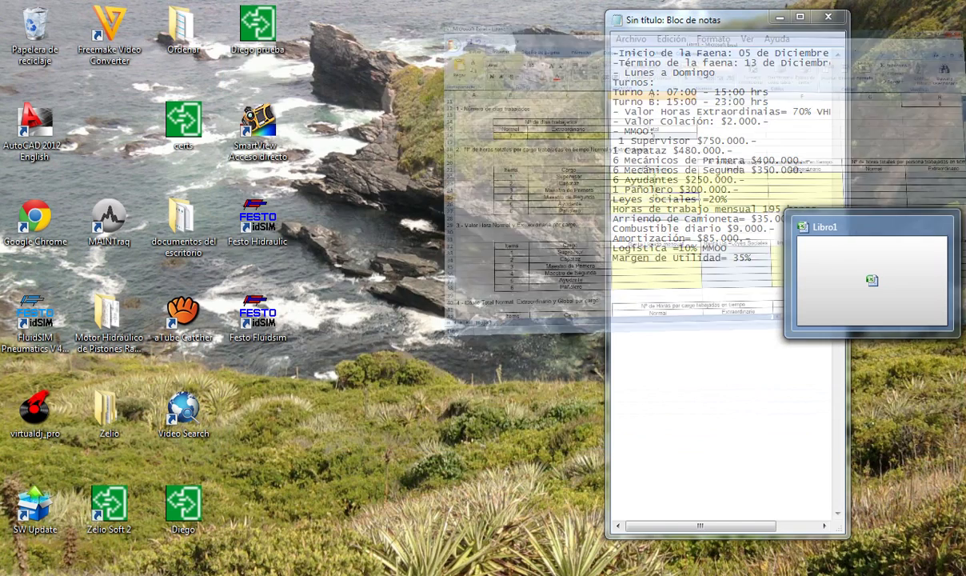
key("alt+Tab")
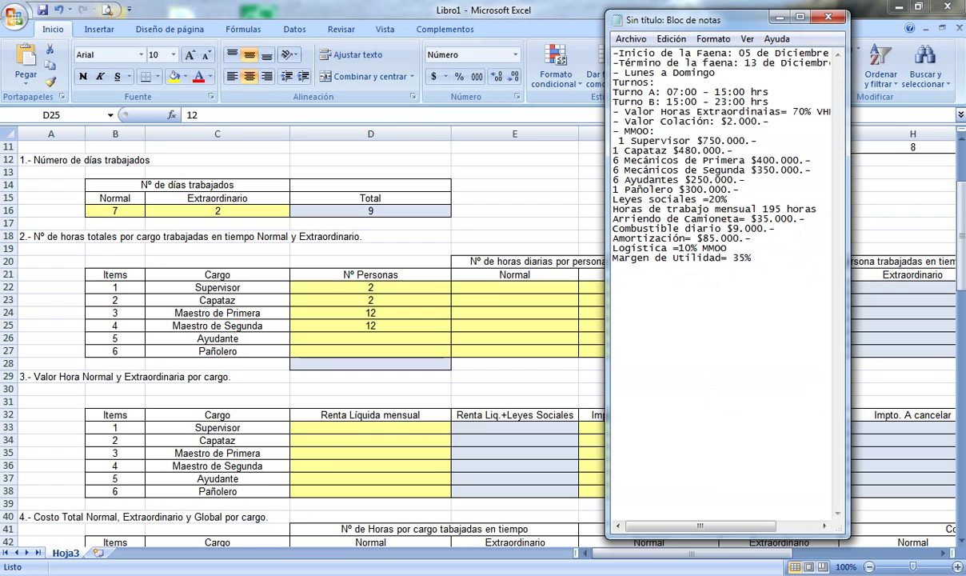
key("alt+Tab")
key("Down")
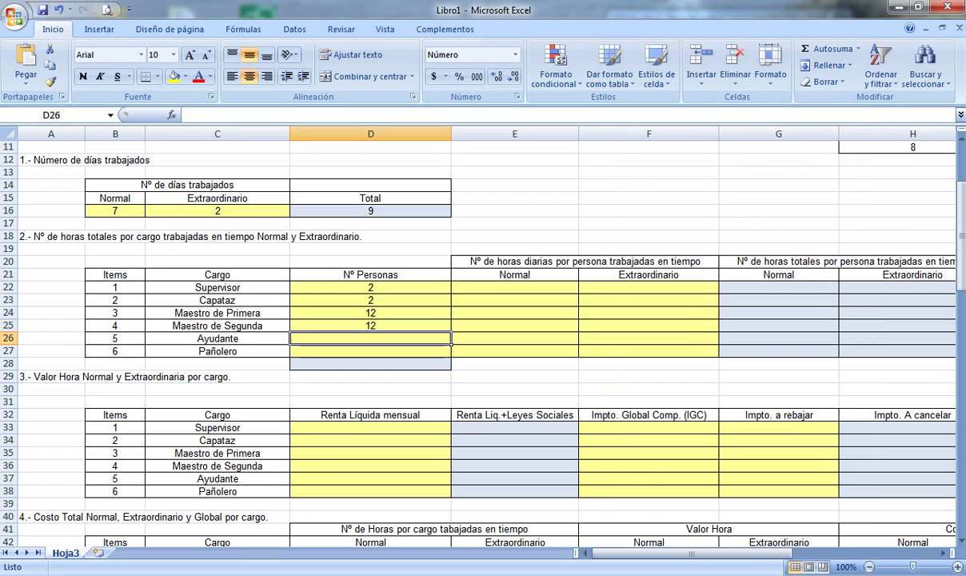
type("12")
key("Down")
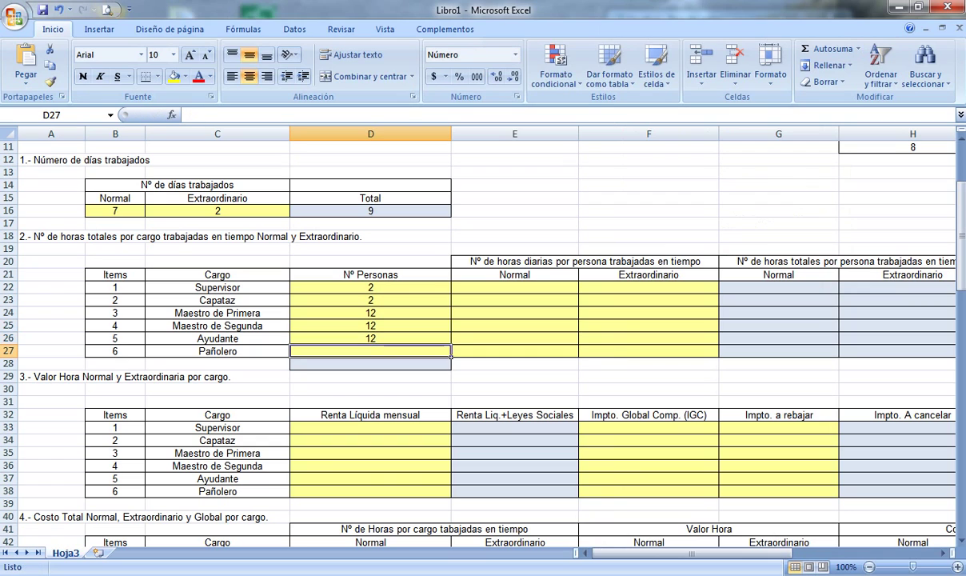
type("2")
key("Down")
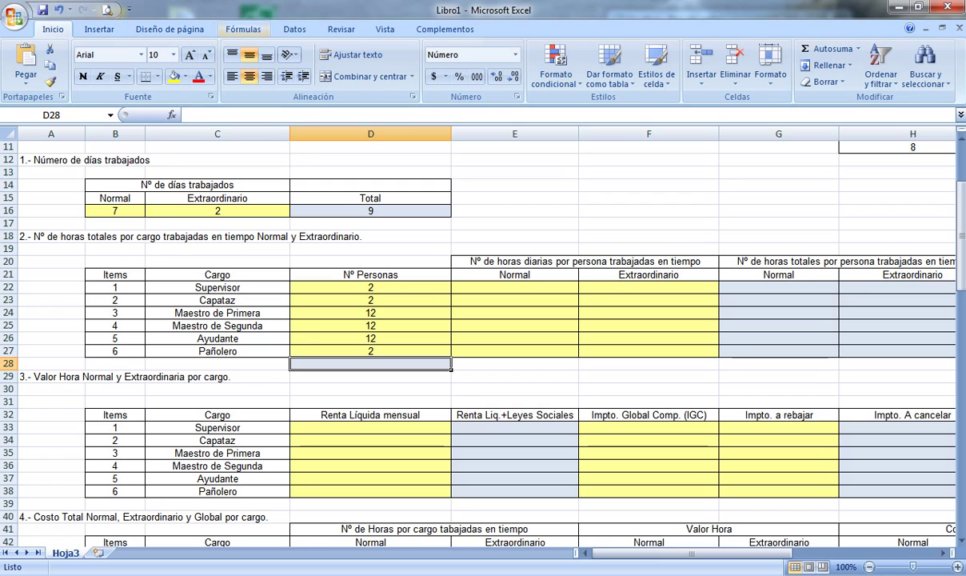
Total the Nº Personas column in D28 with an automatic sum of D22:D27
left_click(243, 29)
left_click(68, 49)
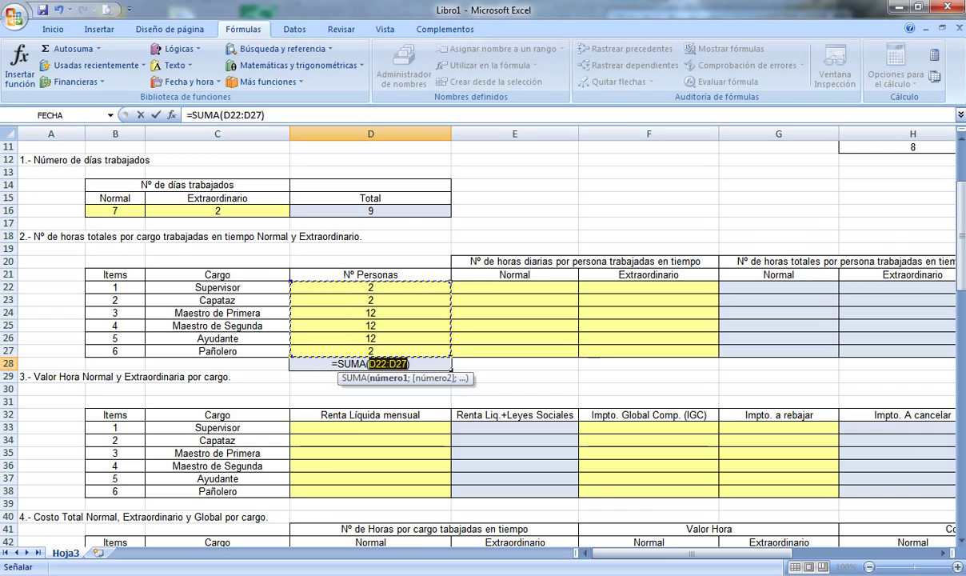
key("Return")
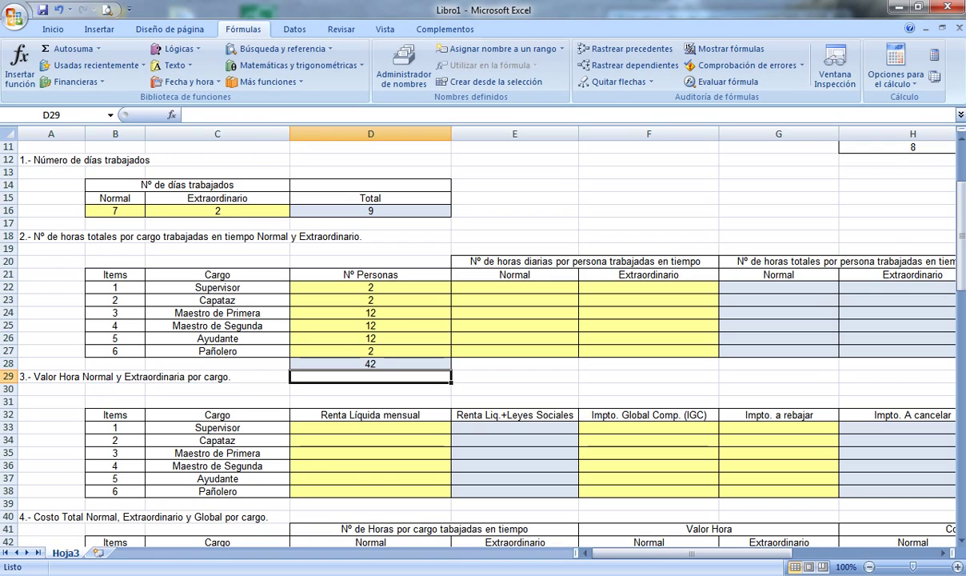
Enter 7,5 normal daily hours for Supervisor in E22 and fill the value down to Pañolero in E27
left_click(514, 287)
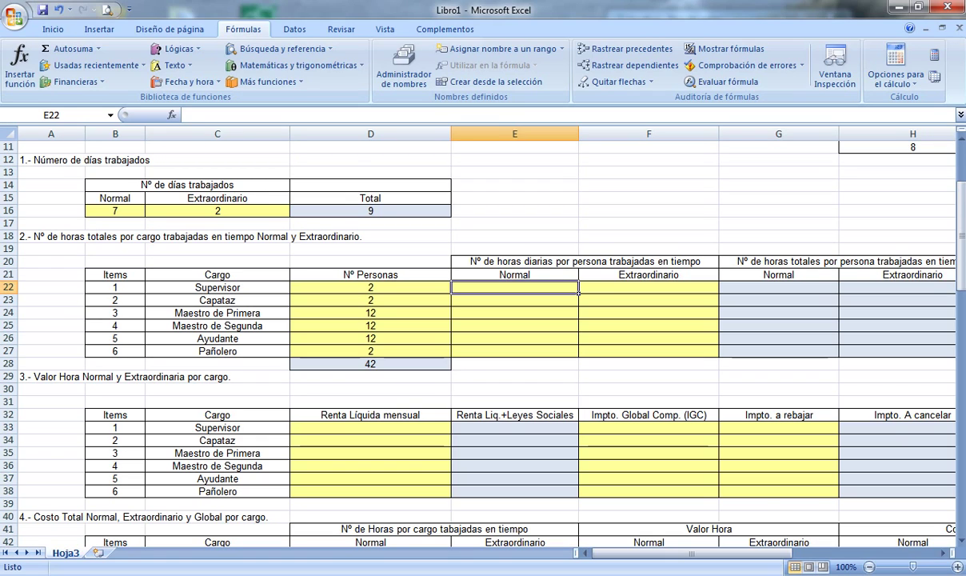
type("7,5")
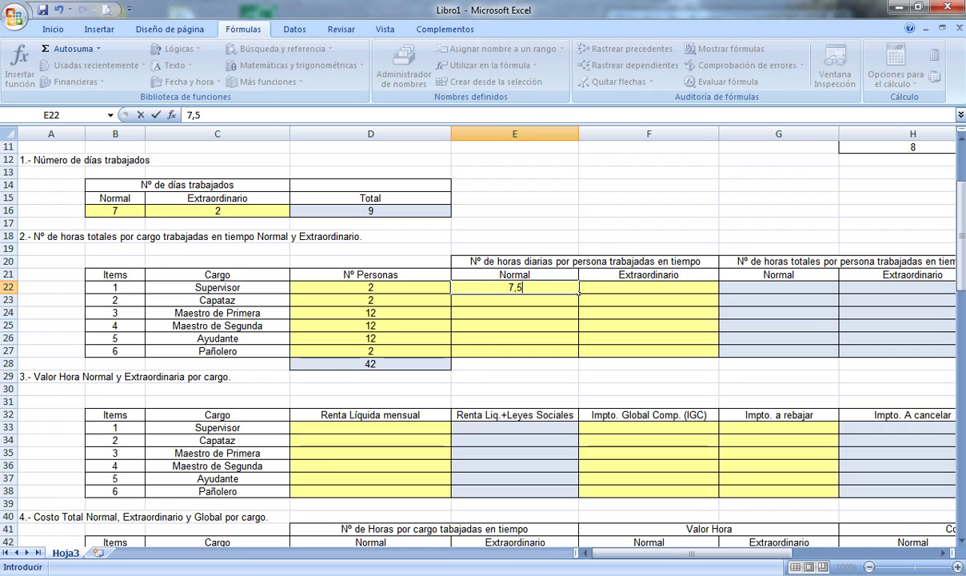
key("ctrl+Return")
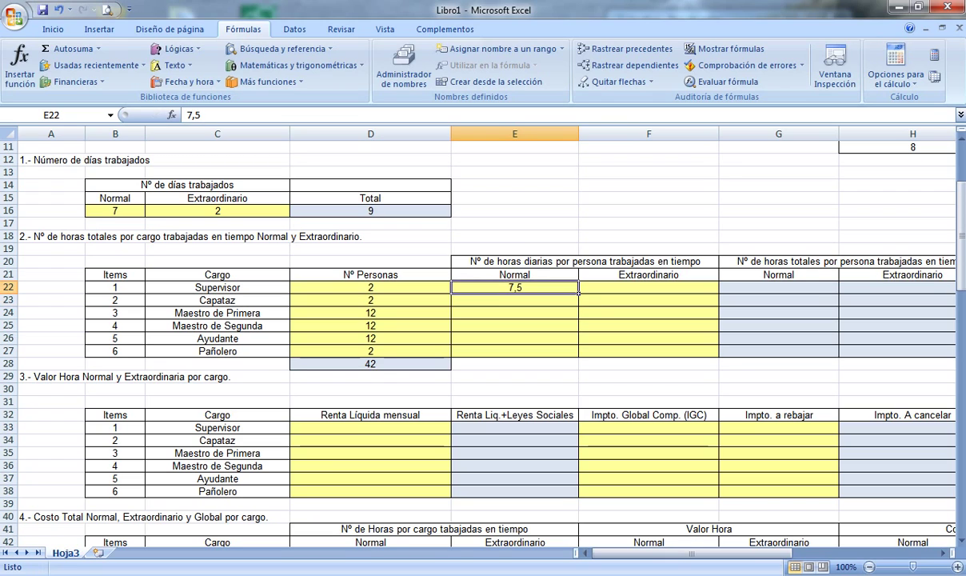
left_click_drag(578, 294, 580, 357)
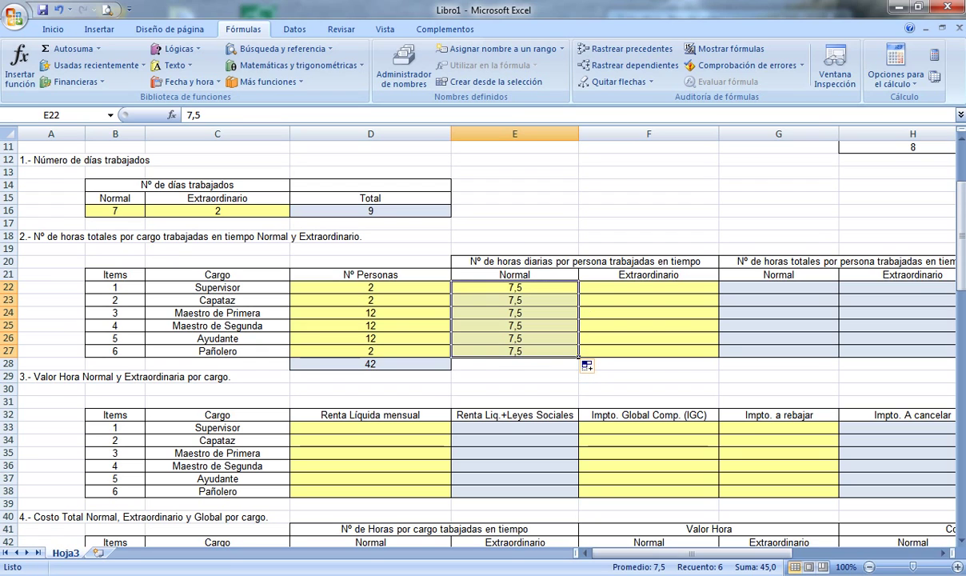
key("alt+Tab")
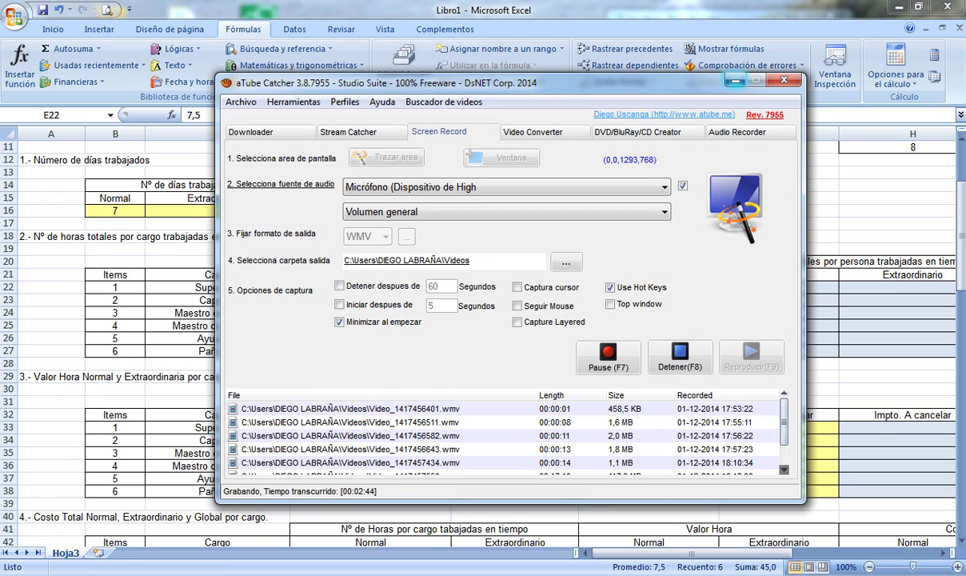
left_click(735, 79)
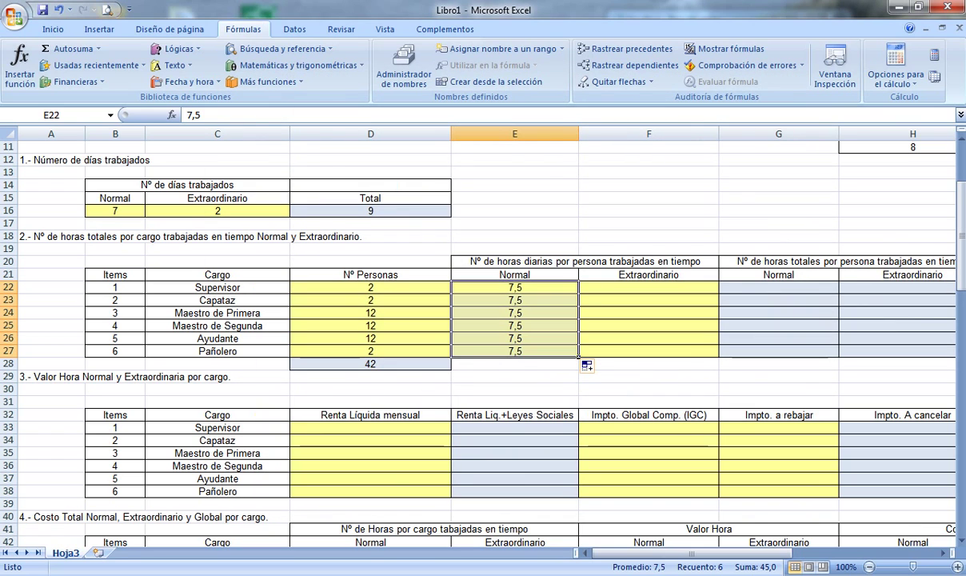
left_click(648, 287)
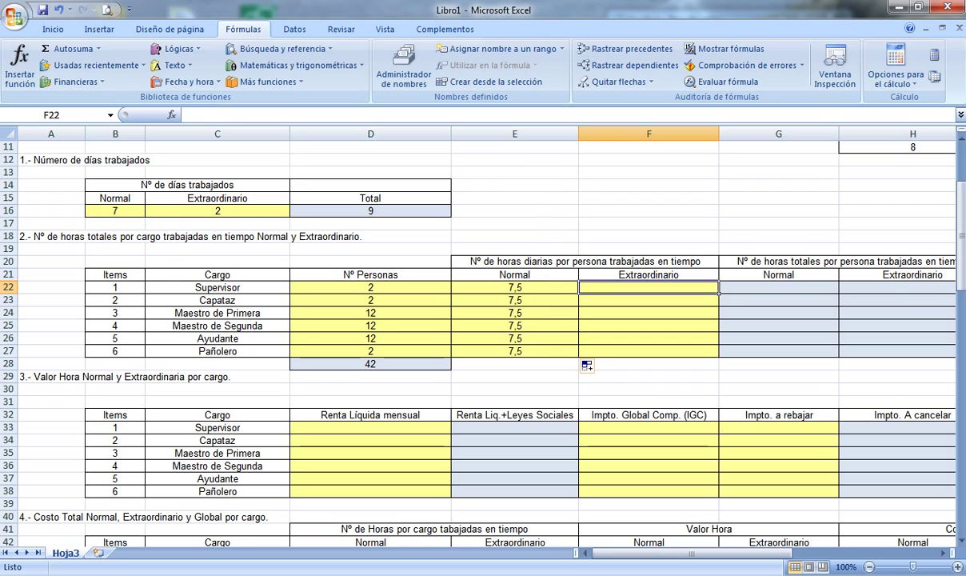
key("F7")
key("Escape")
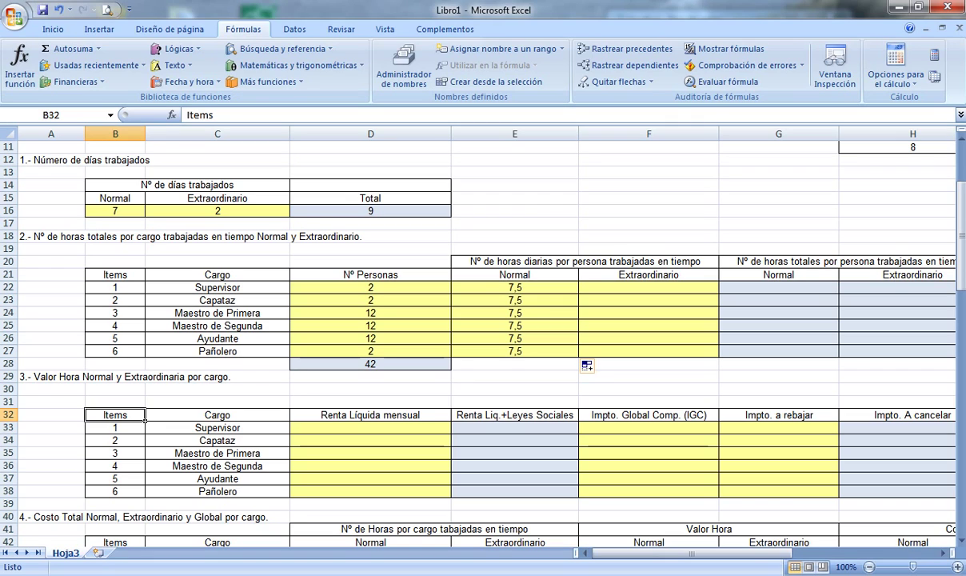
Enter 8 extraordinary daily hours per person for all six roles, Supervisor to Pañolero, in F22:F27
left_click(647, 287)
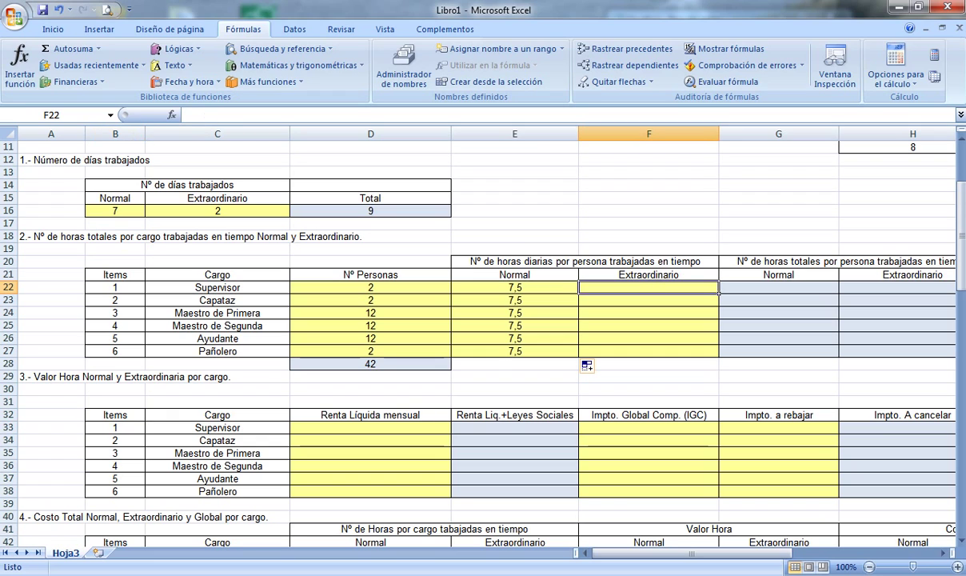
type("8")
key("Return")
type("8")
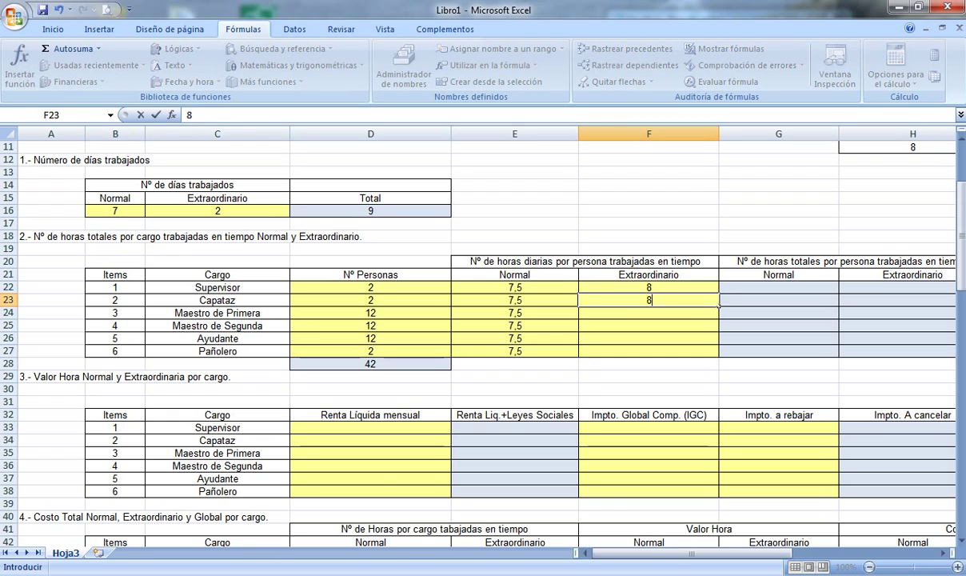
key("Return")
key("Return")
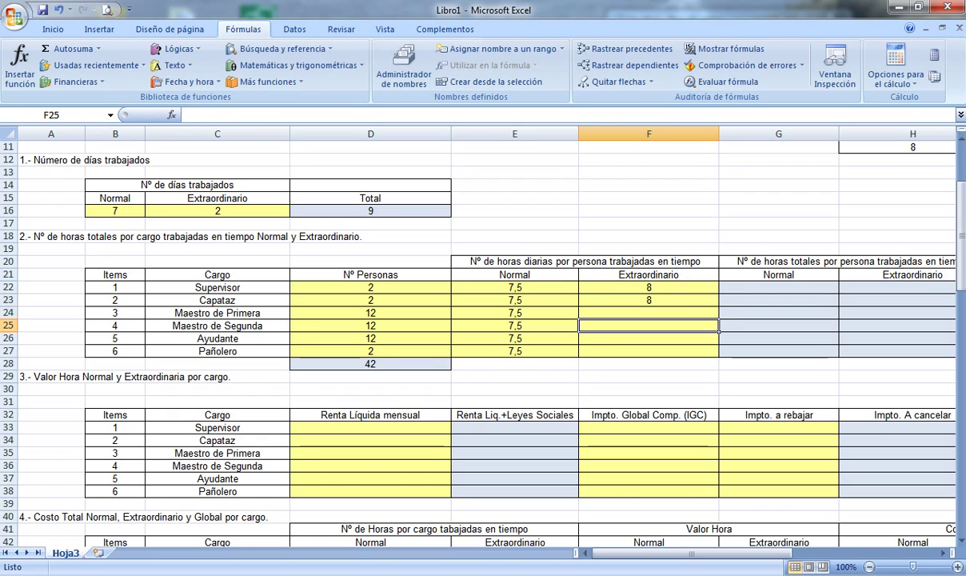
type("8")
key("Up")
type("8")
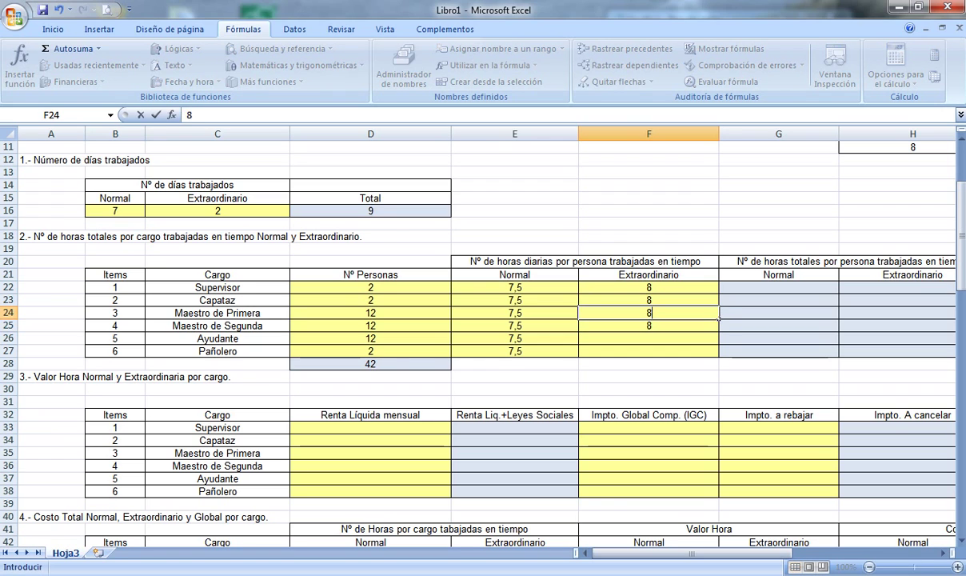
key("Return")
key("Return")
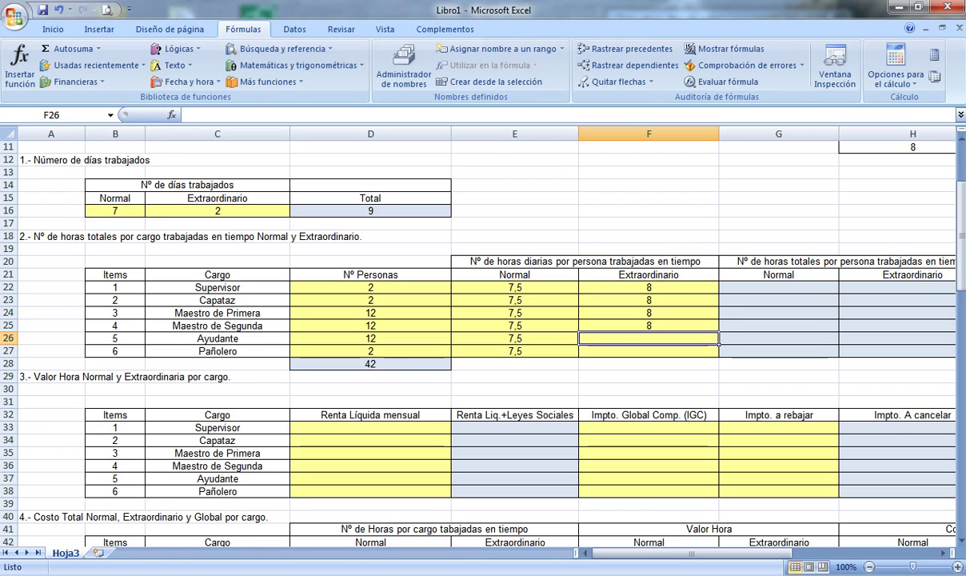
type("8")
key("Return")
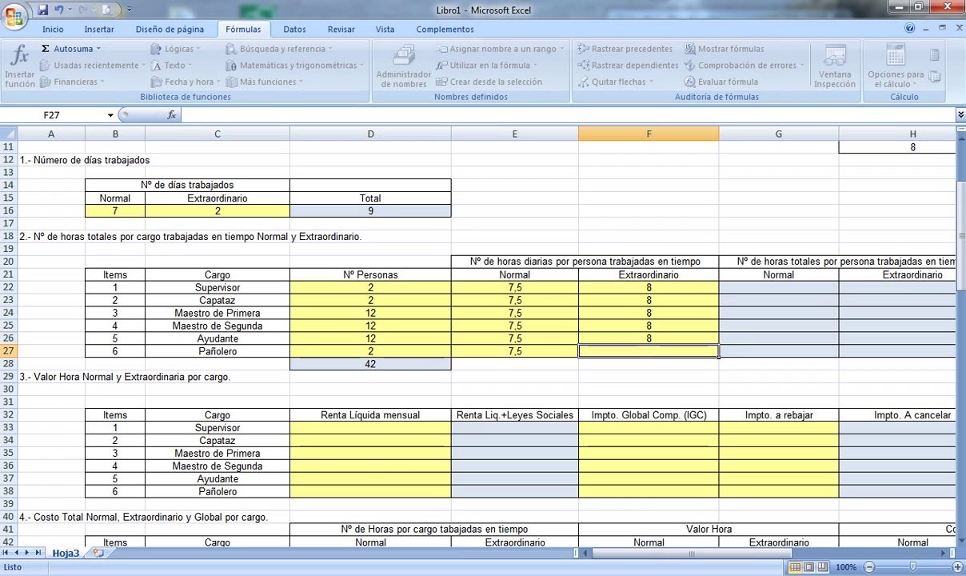
type("8")
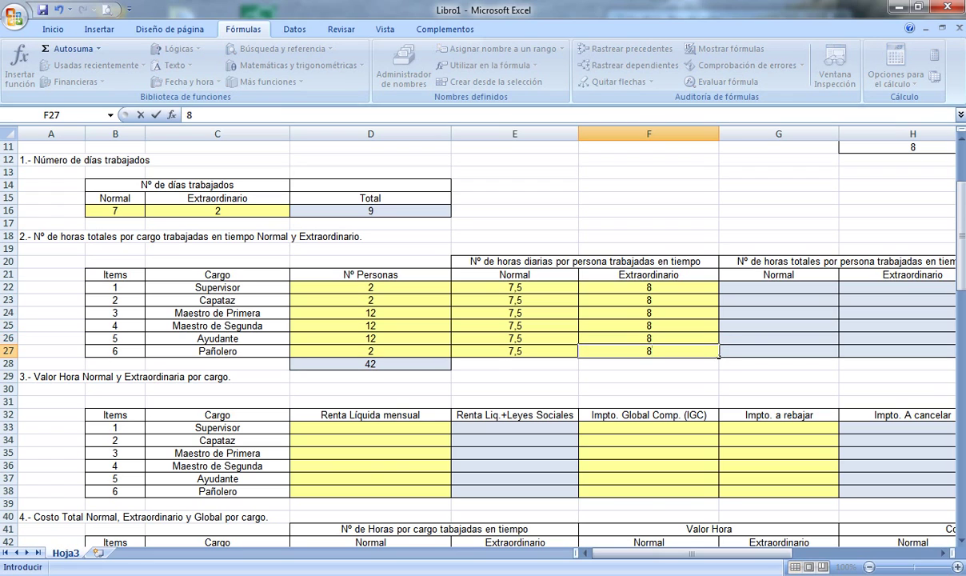
Calculate Supervisor's total normal hours per person in G22 with the relative-reference formula +B16*E22
left_click(778, 287)
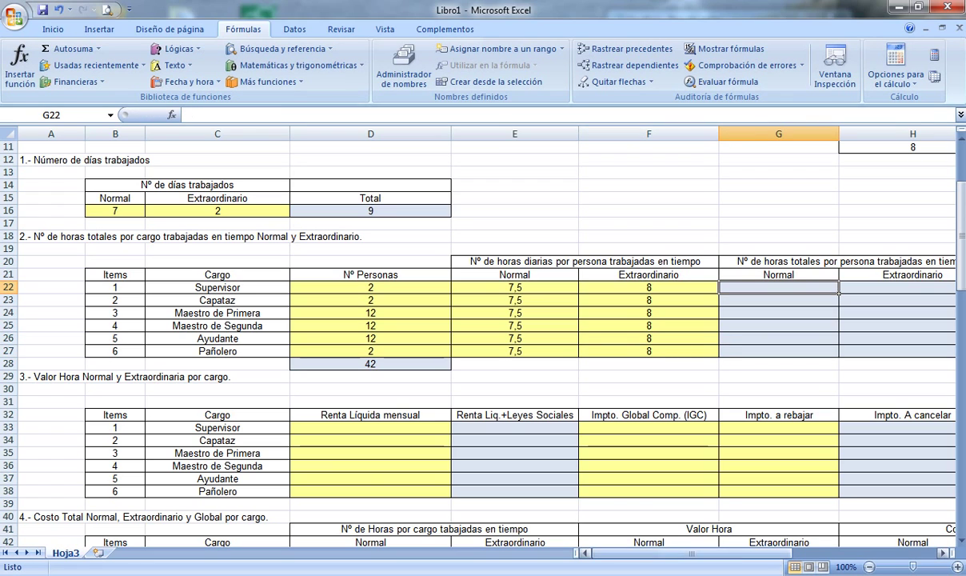
left_click_drag(780, 553, 838, 554)
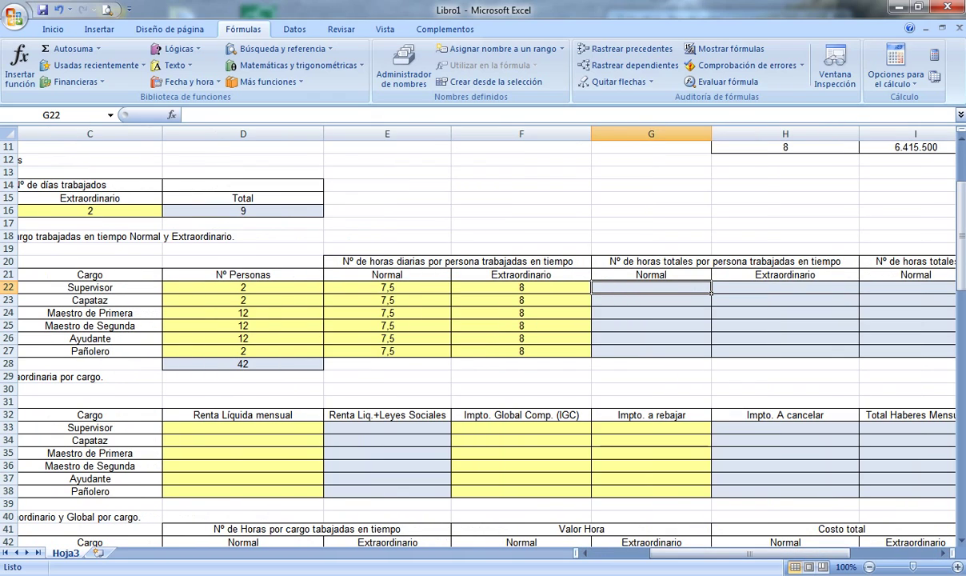
left_click_drag(749, 553, 691, 552)
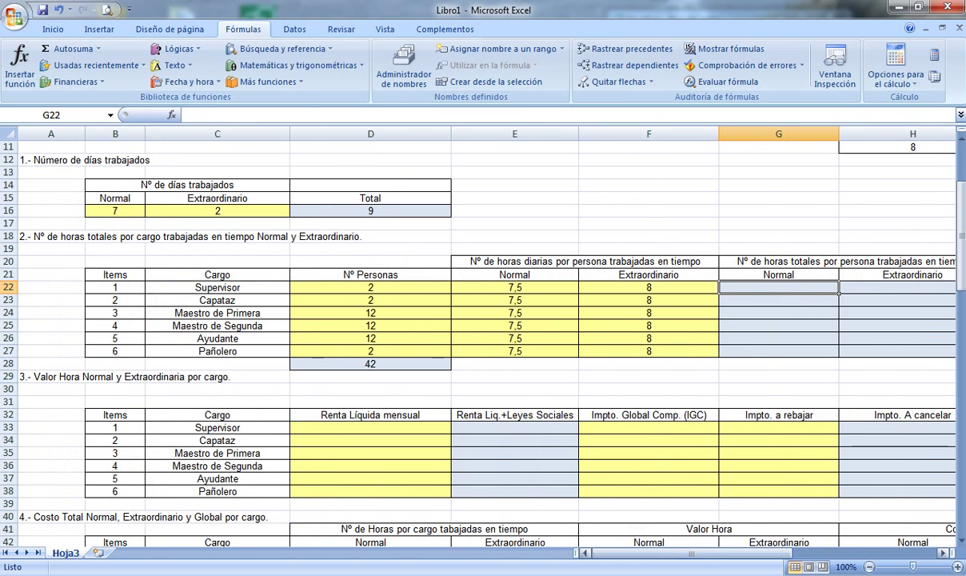
type("+")
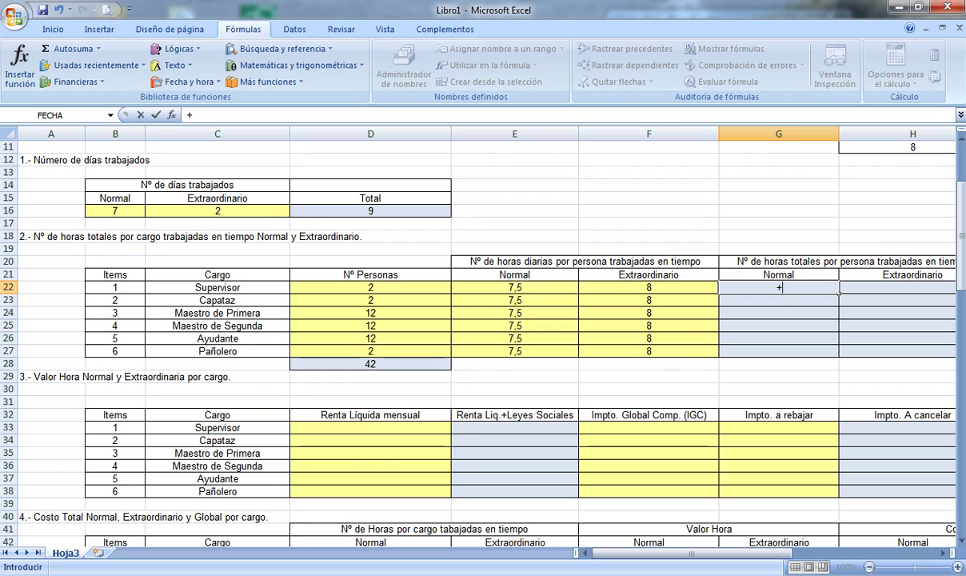
left_click(115, 211)
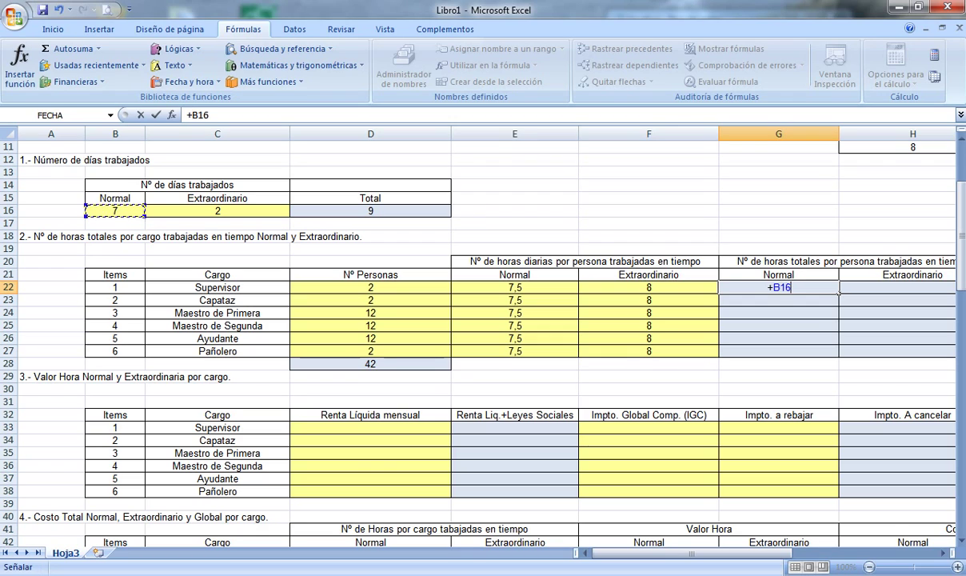
type("*")
left_click(515, 287)
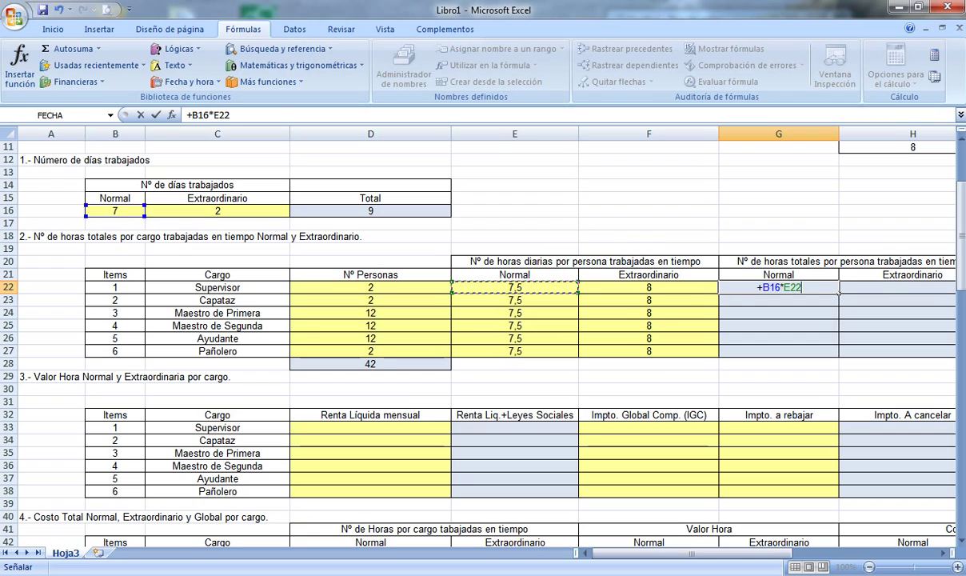
key("Return")
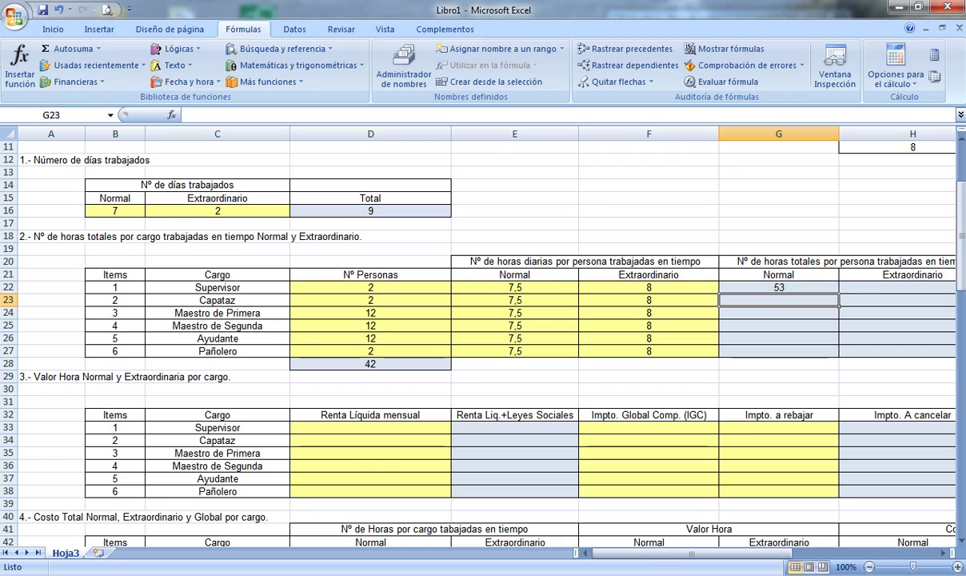
Inspect the B16 reference in the Supervisor's total normal hours formula and clear cell G22
double_click(772, 287)
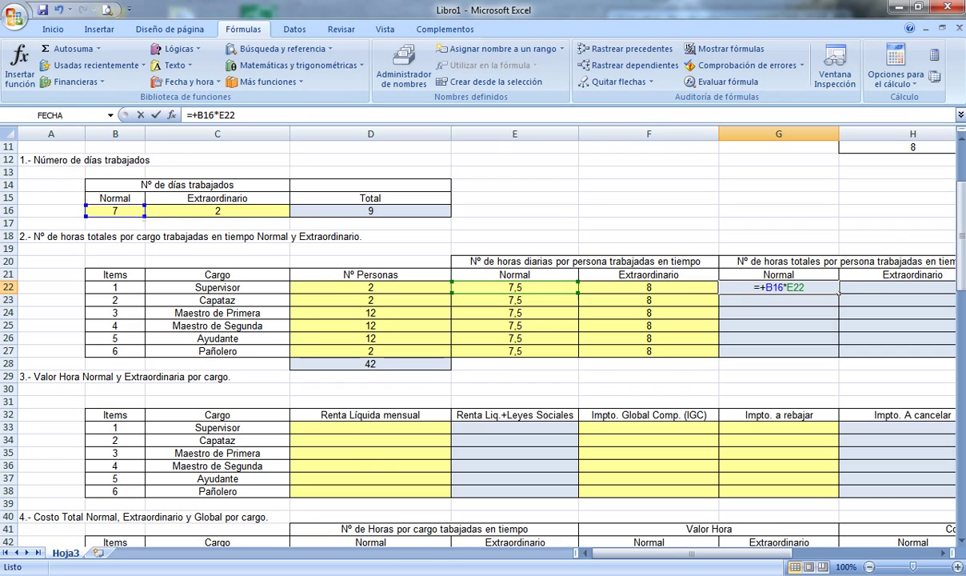
left_click_drag(783, 287, 765, 287)
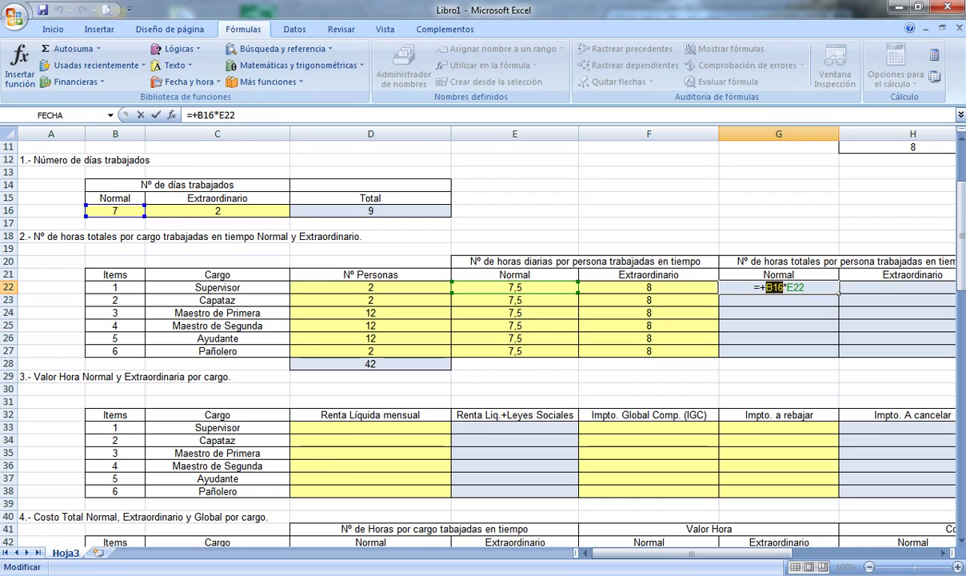
key("Escape")
key("Delete")
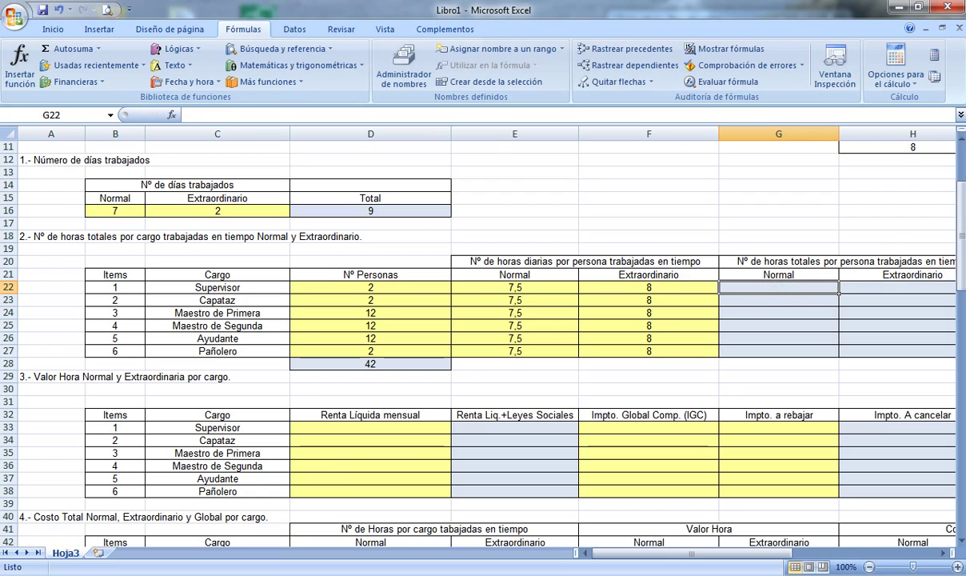
Enter +$B$16*E22 in G22 with an absolute reference to the normal days, and fill the formula down to G27
key("F2")
type("+")
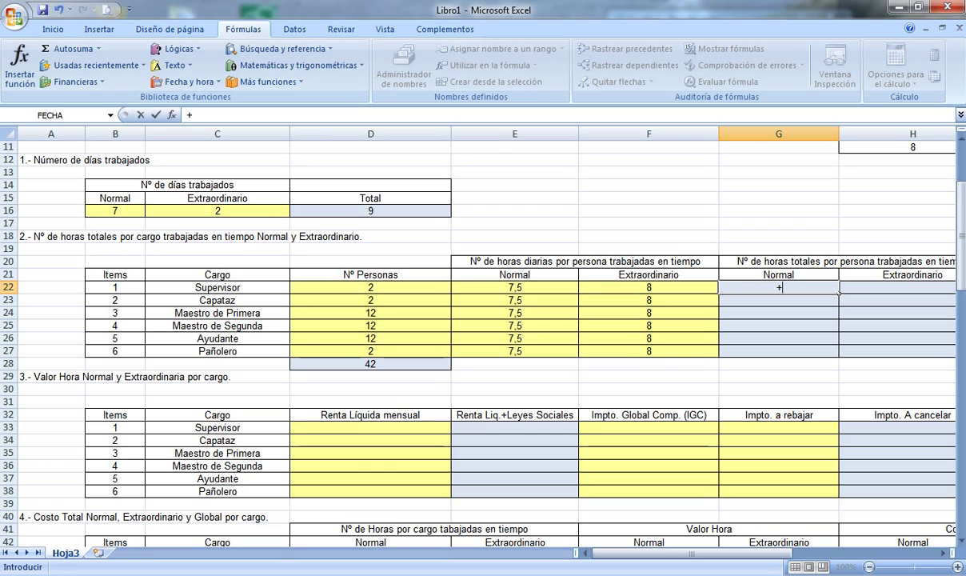
left_click(114, 210)
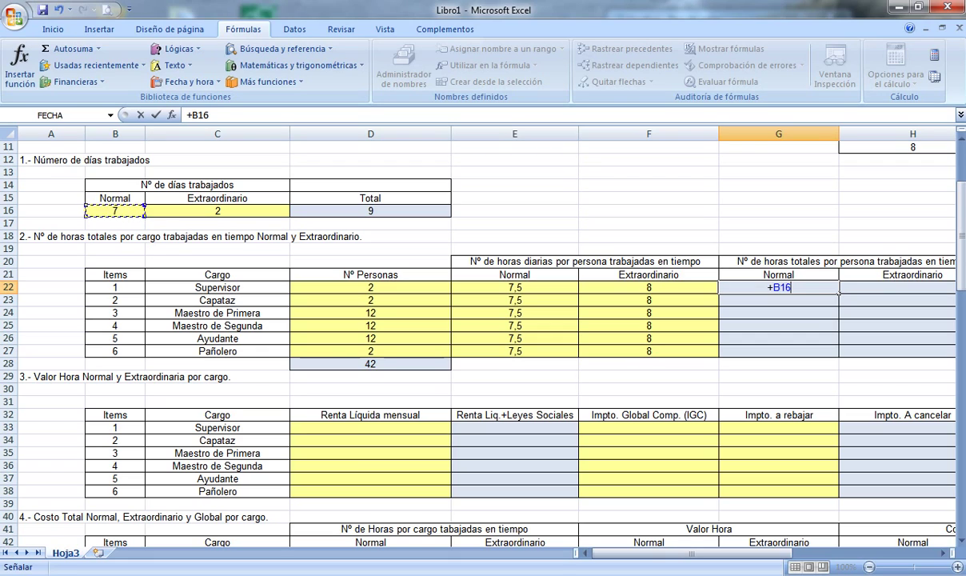
key("F4")
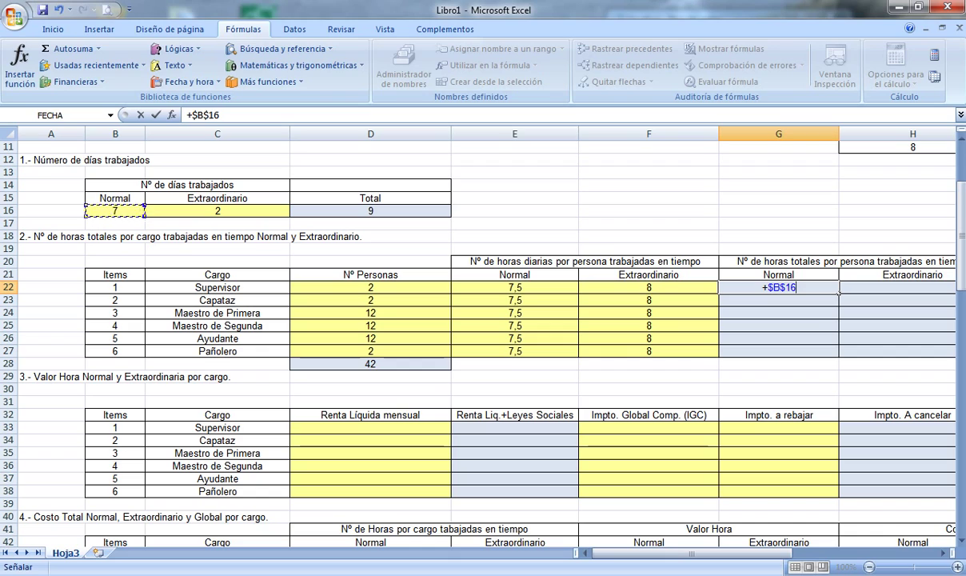
type("*")
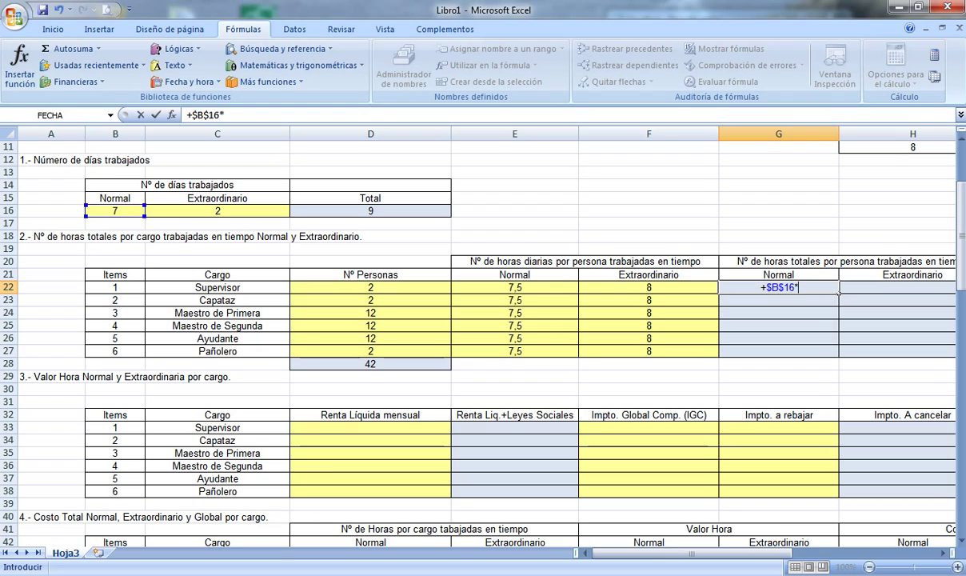
key("Left")
key("Left")
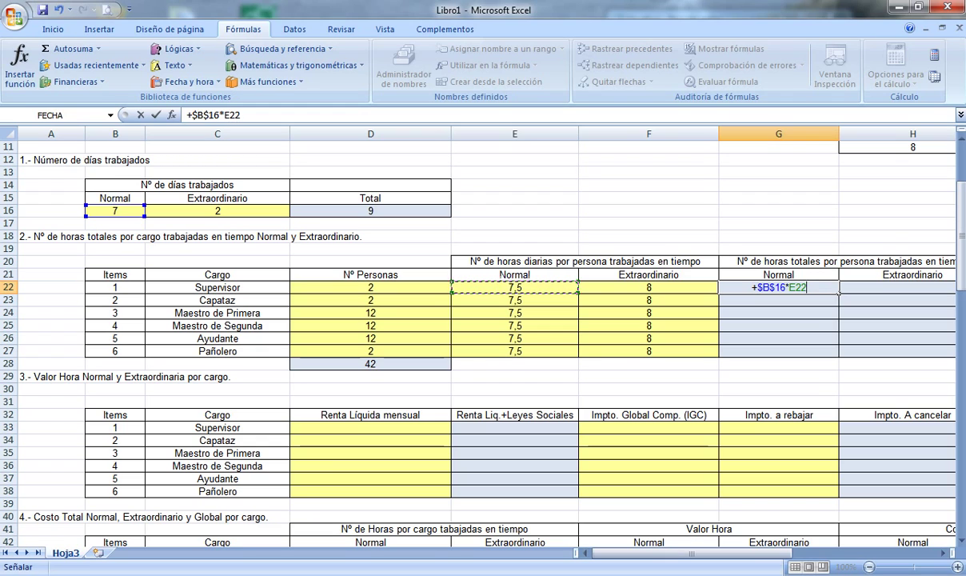
key("Return")
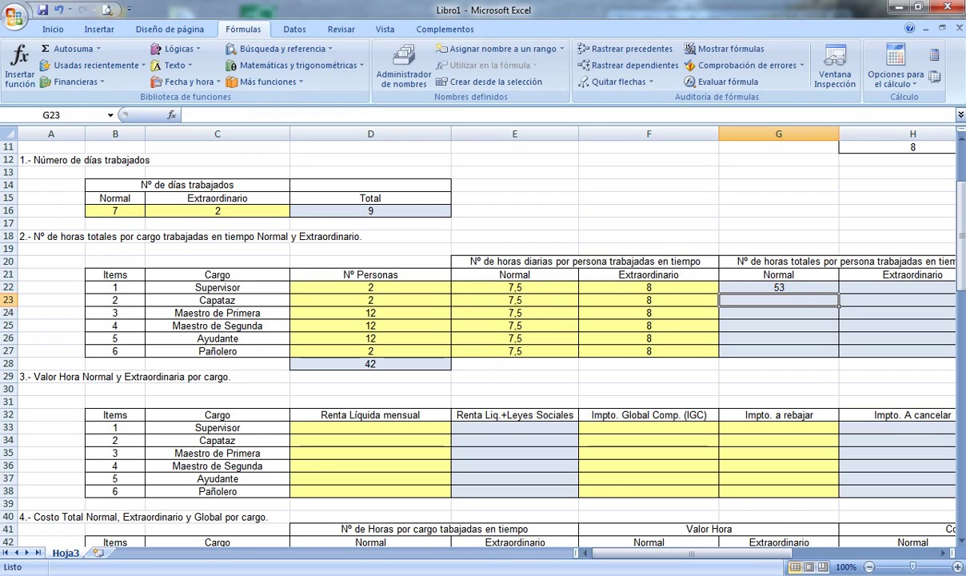
key("Up")
left_click_drag(839, 293, 839, 355)
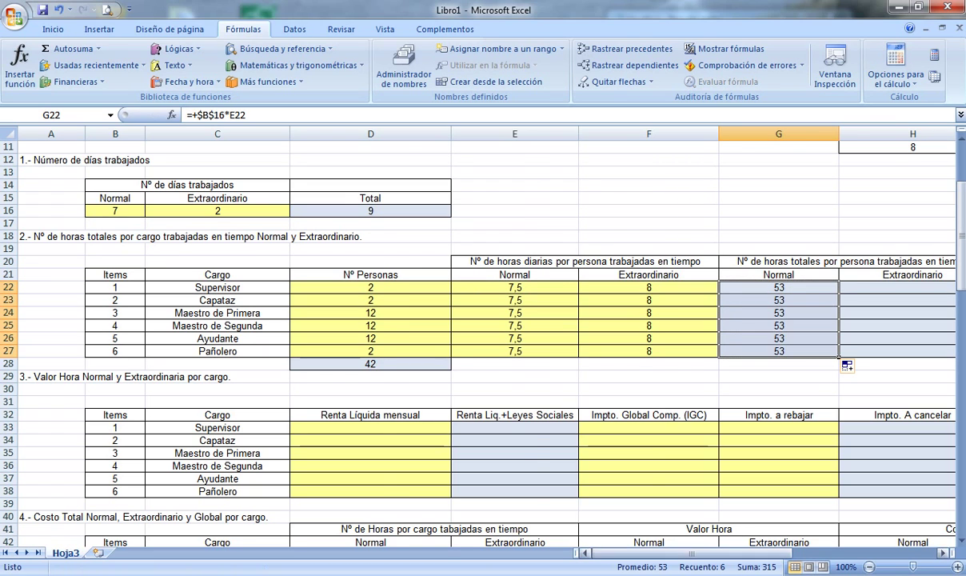
Enter +$C$16*F22 in H22 for total extraordinary hours per person and fill the formula down to Pañolero in H27
left_click_drag(697, 554, 813, 553)
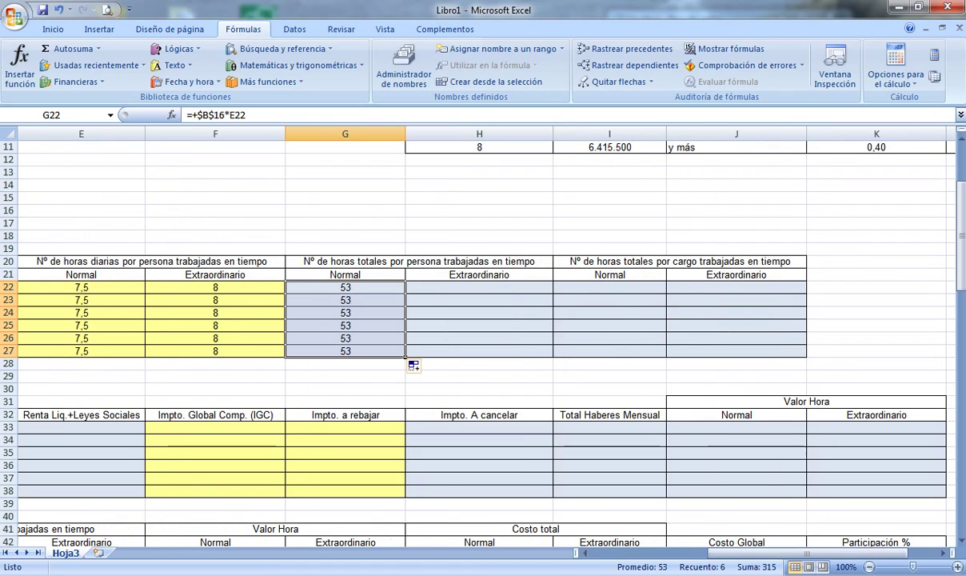
left_click(479, 287)
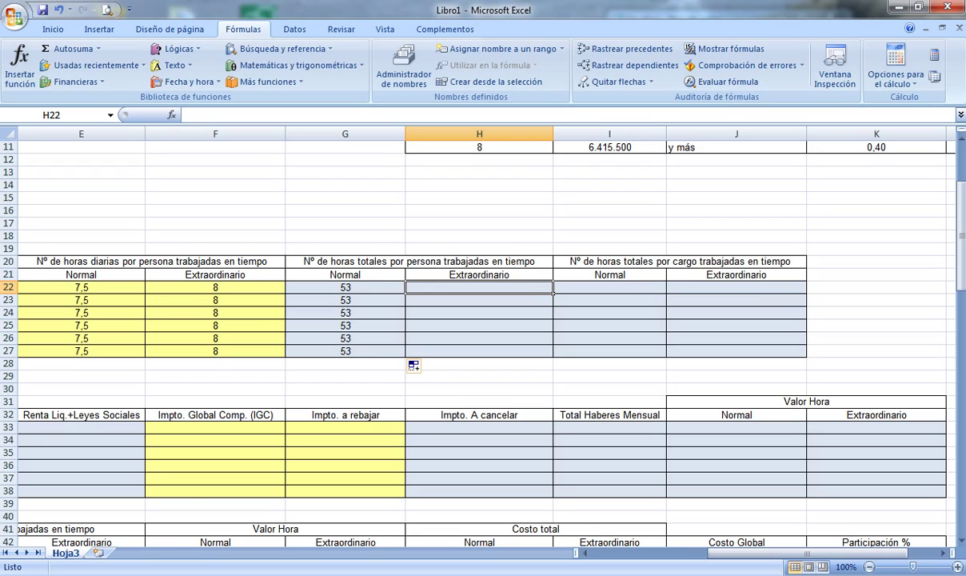
type("+")
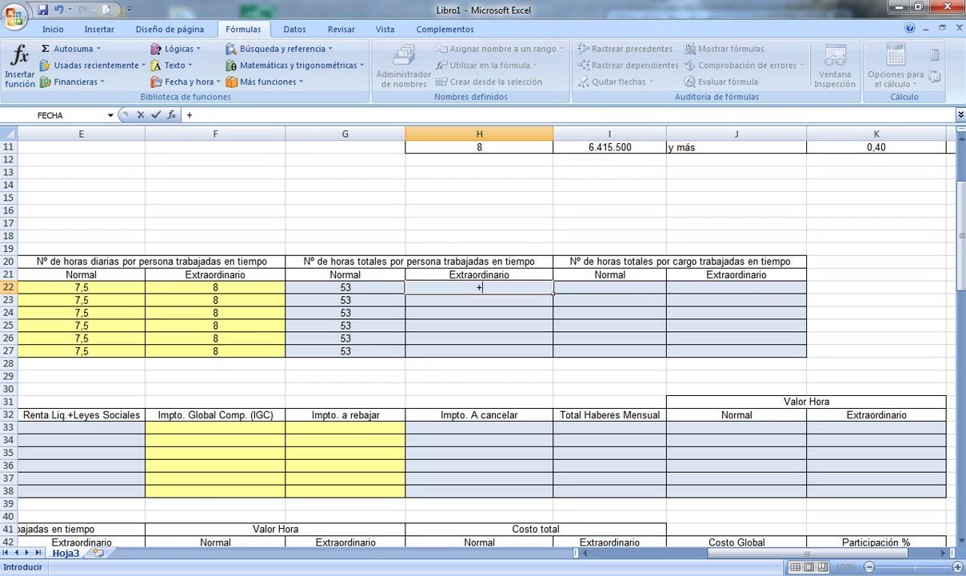
left_click_drag(822, 554, 704, 554)
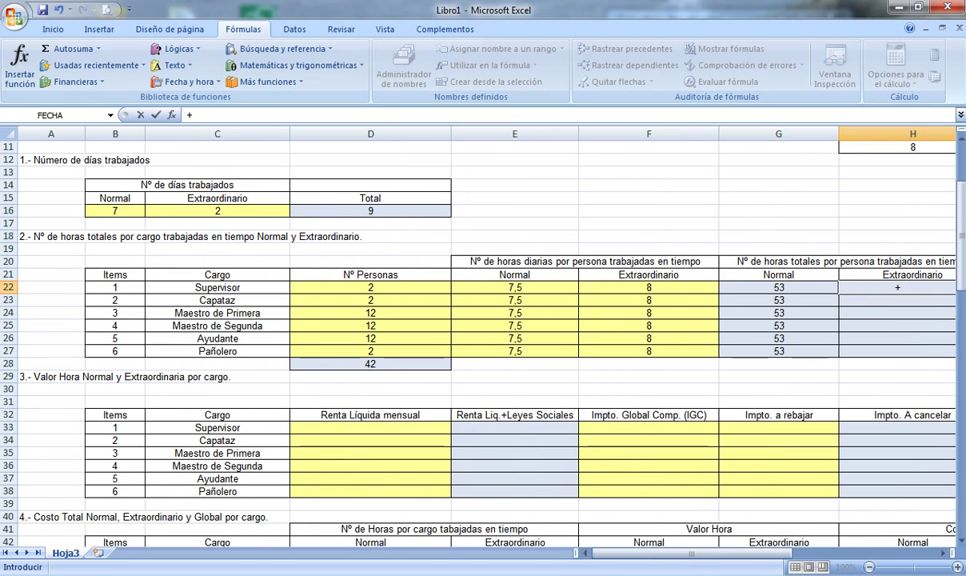
left_click(216, 211)
left_click_drag(719, 554, 792, 553)
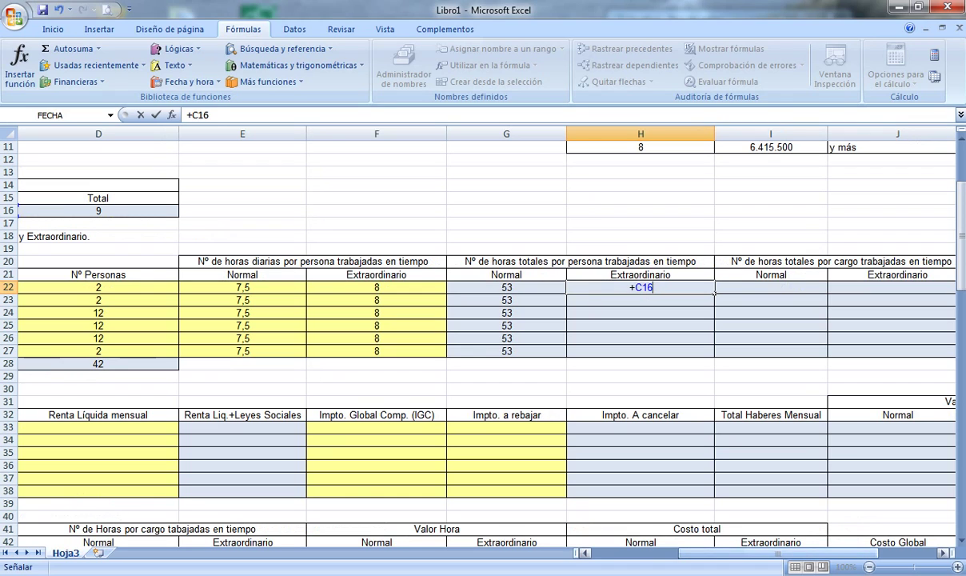
key("F4")
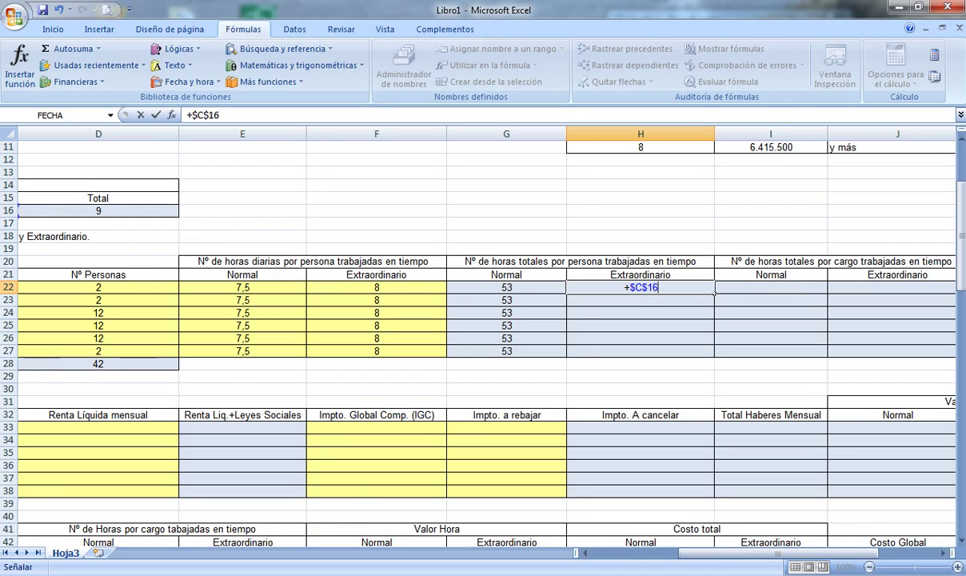
type("*")
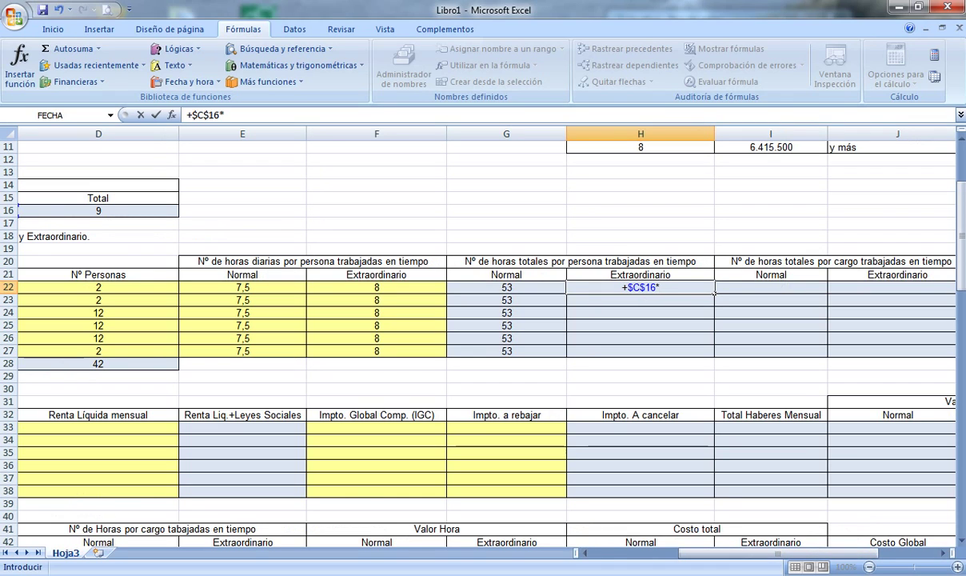
key("Left")
key("Left")
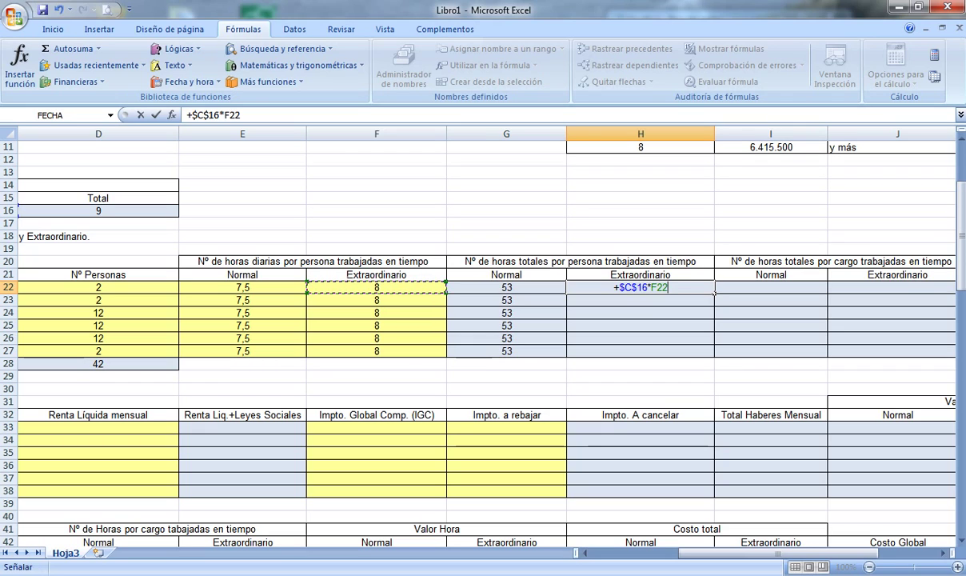
key("Return")
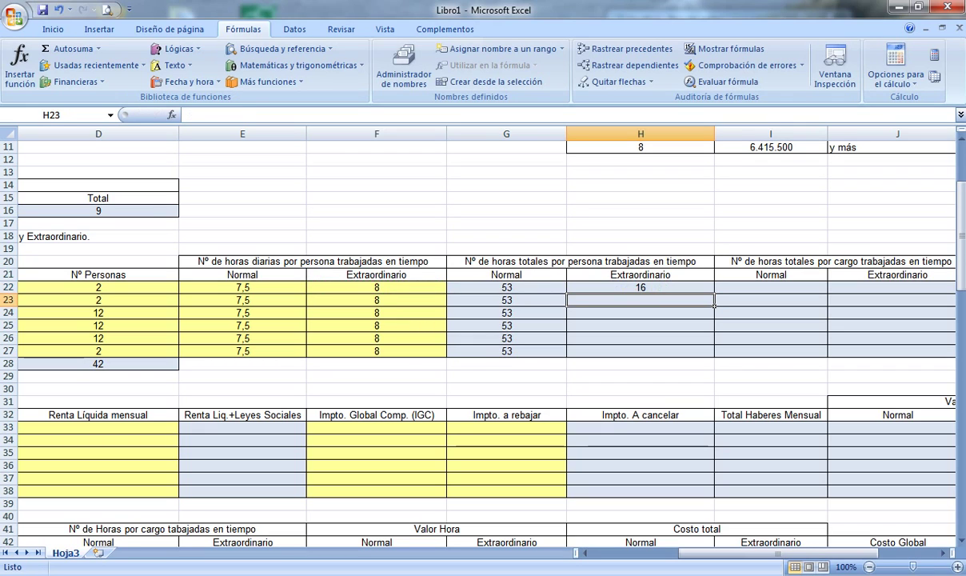
left_click(639, 287)
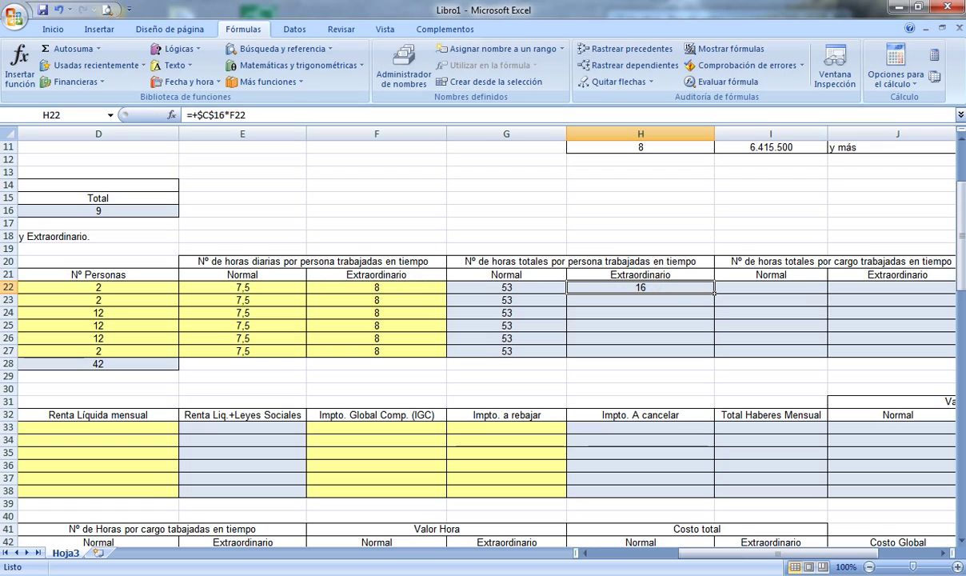
left_click_drag(714, 293, 714, 357)
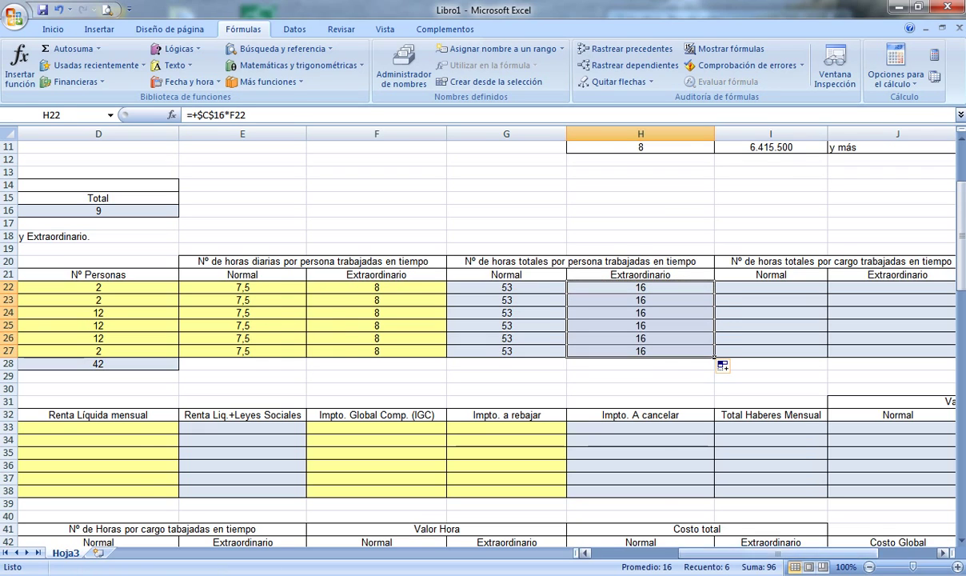
Enter +D22*G22 in I22 for the Supervisor role's total normal hours and fill the formula down to Pañolero in I27
mouse_move(744, 553)
left_mouse_down()
mouse_move(774, 552)
mouse_move(731, 553)
left_mouse_up()
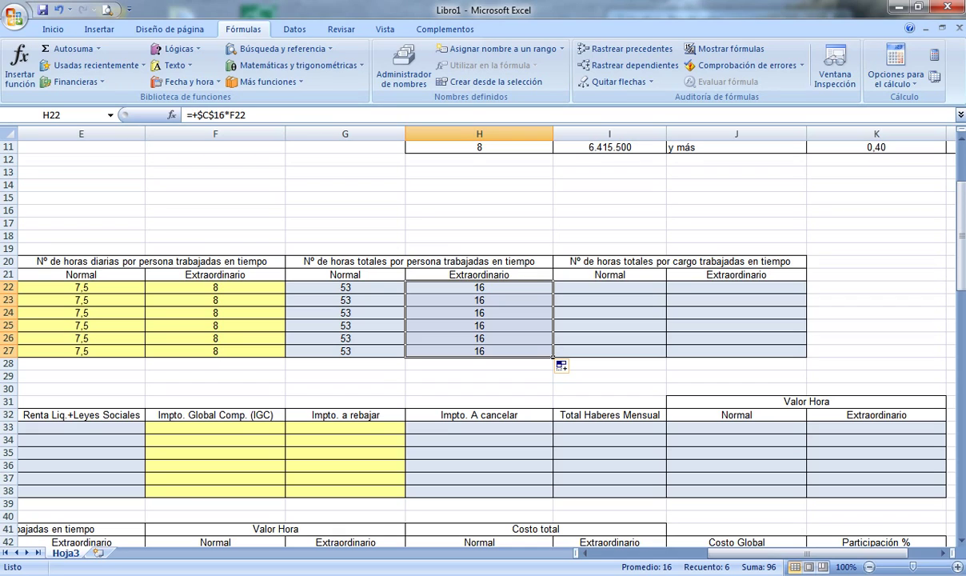
mouse_move(732, 552)
left_mouse_down()
mouse_move(702, 553)
mouse_move(744, 552)
left_mouse_up()
left_click(770, 287)
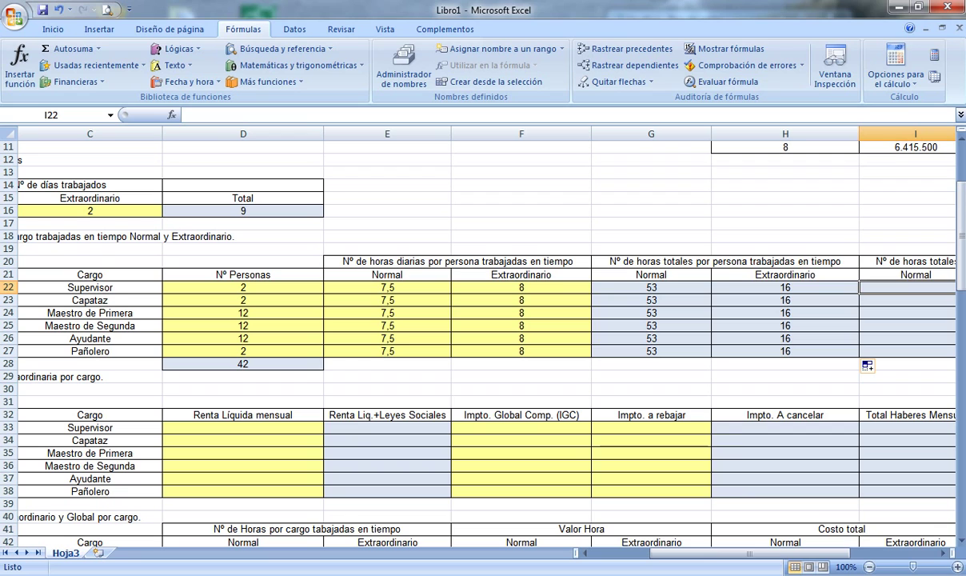
mouse_move(749, 553)
left_mouse_down()
mouse_move(808, 552)
mouse_move(744, 552)
left_mouse_up()
type("+")
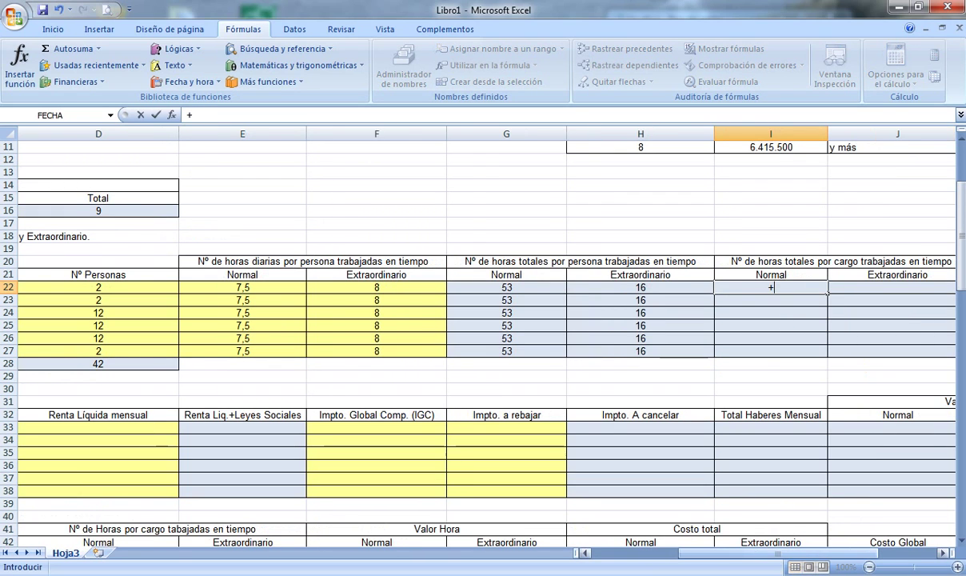
left_click(99, 287)
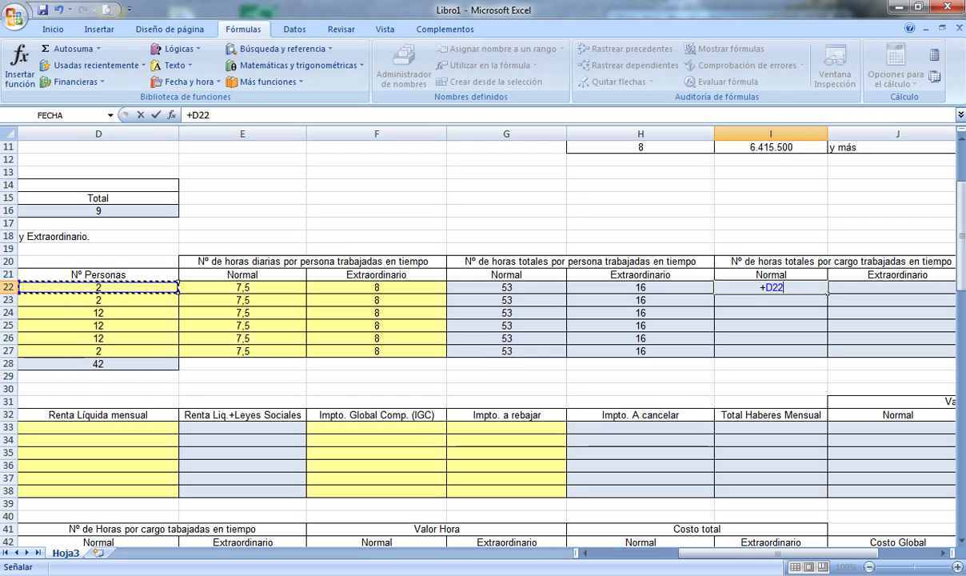
type("*")
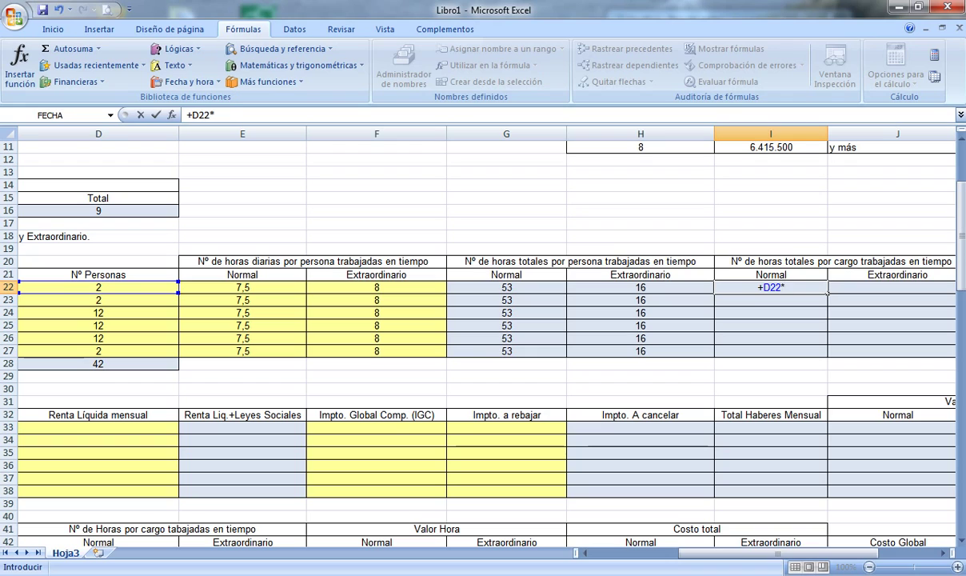
key("Left")
key("Left")
key("Return")
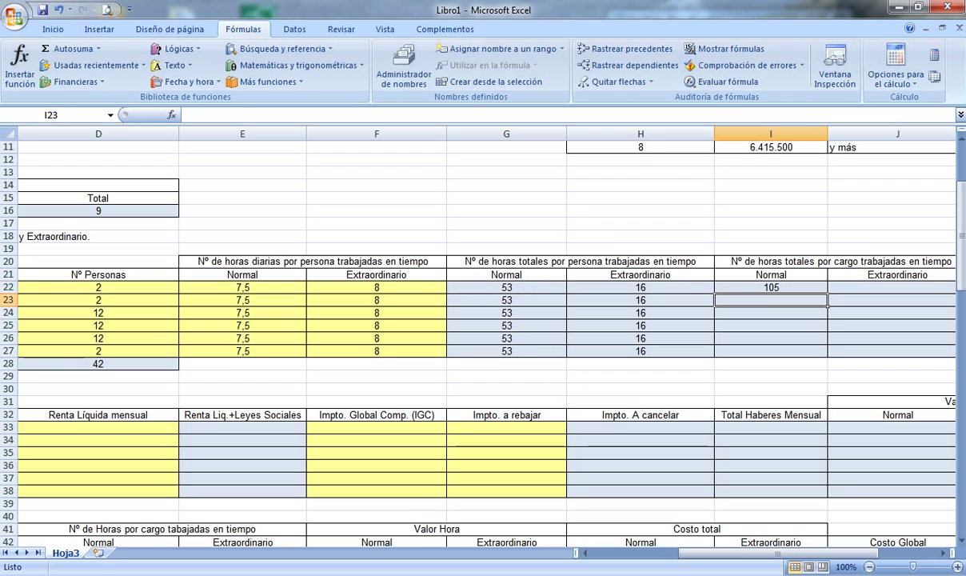
left_click(770, 287)
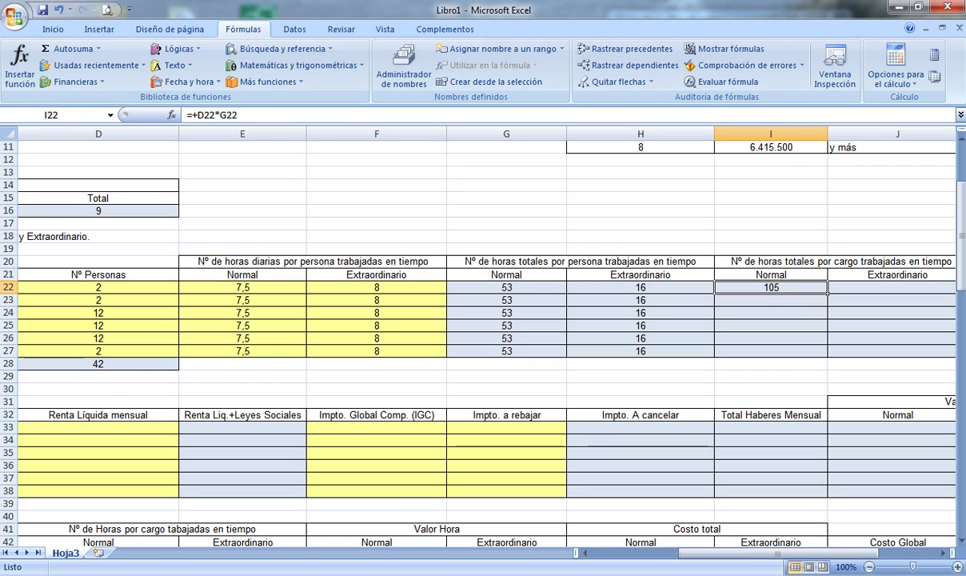
left_click_drag(828, 294, 829, 357)
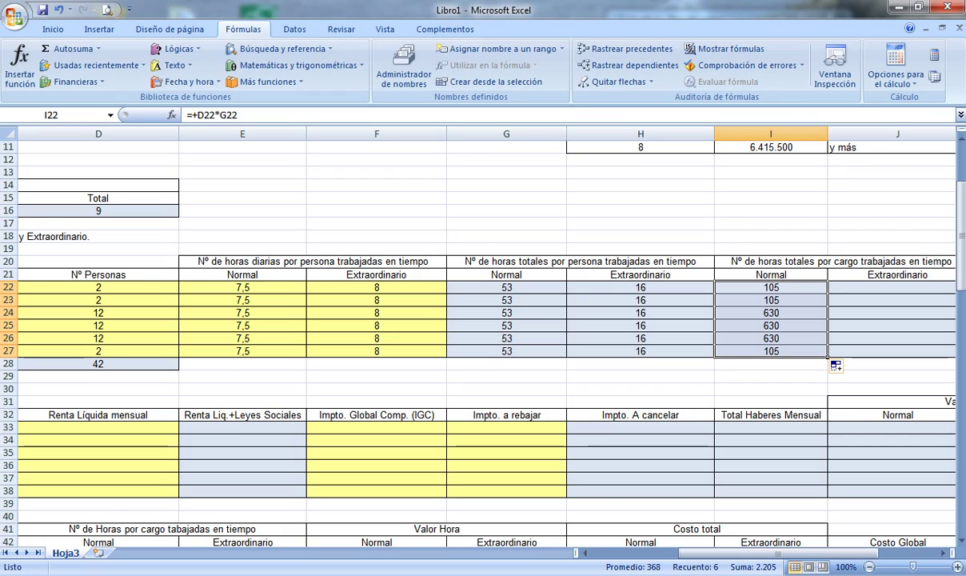
Enter +D22*H22 in J22 for the Supervisor role's total extraordinary hours and fill the formula down to J27
left_click(890, 287)
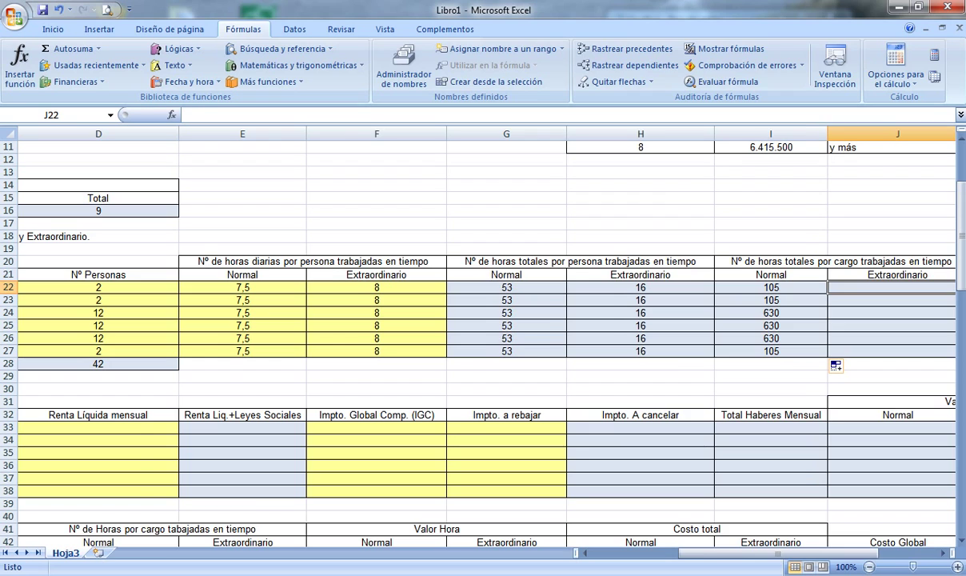
type("+")
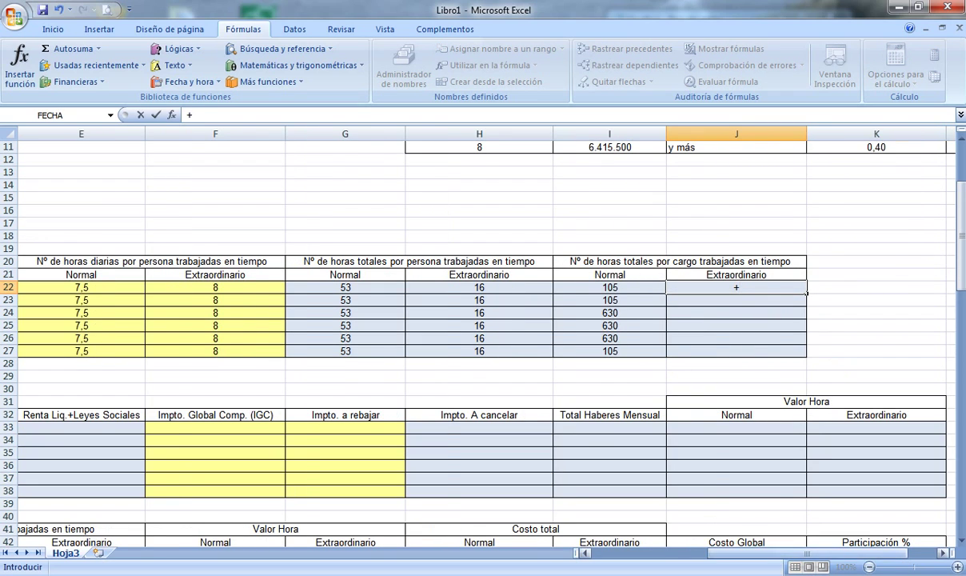
scroll(486, 336, "left", 2)
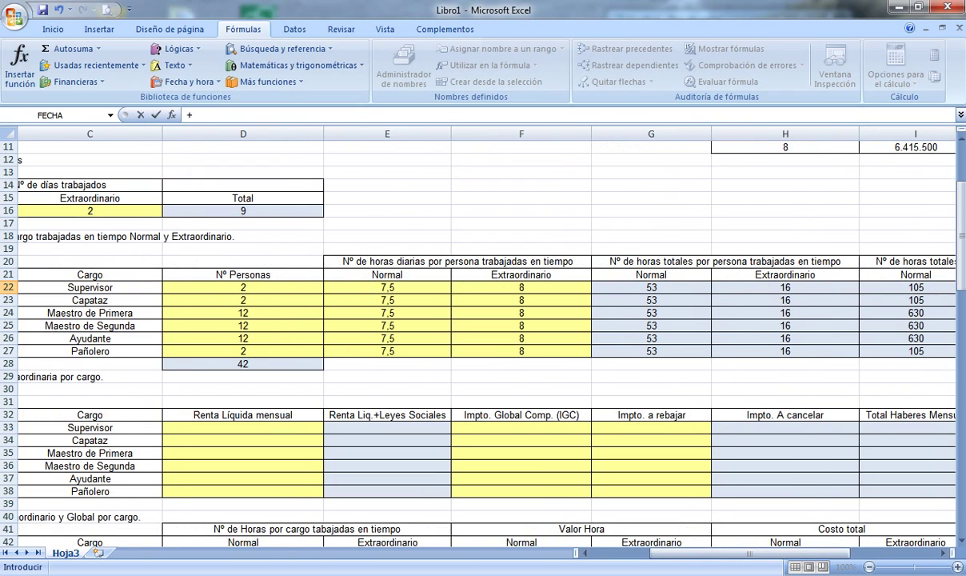
left_click(243, 287)
left_click_drag(663, 552, 717, 551)
type("*")
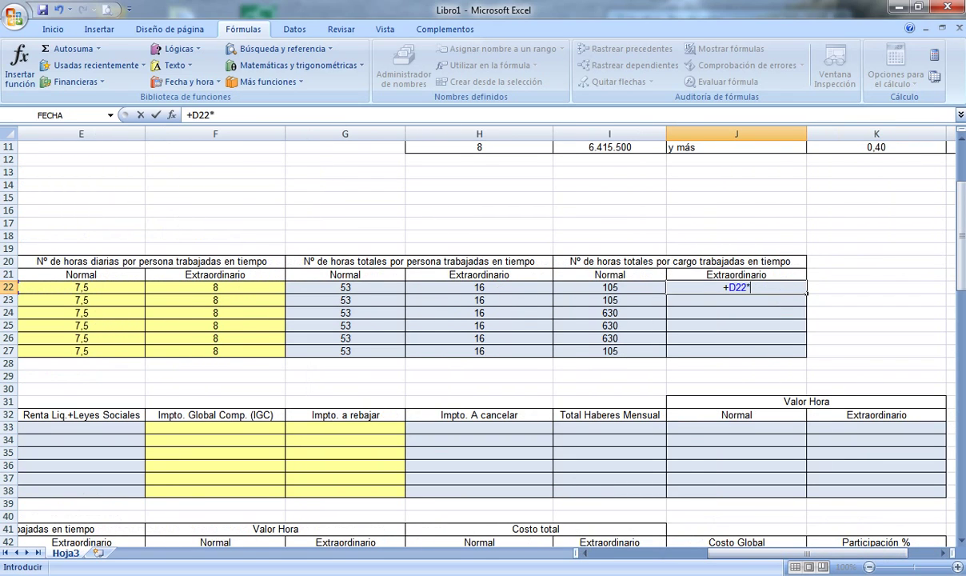
left_click(479, 287)
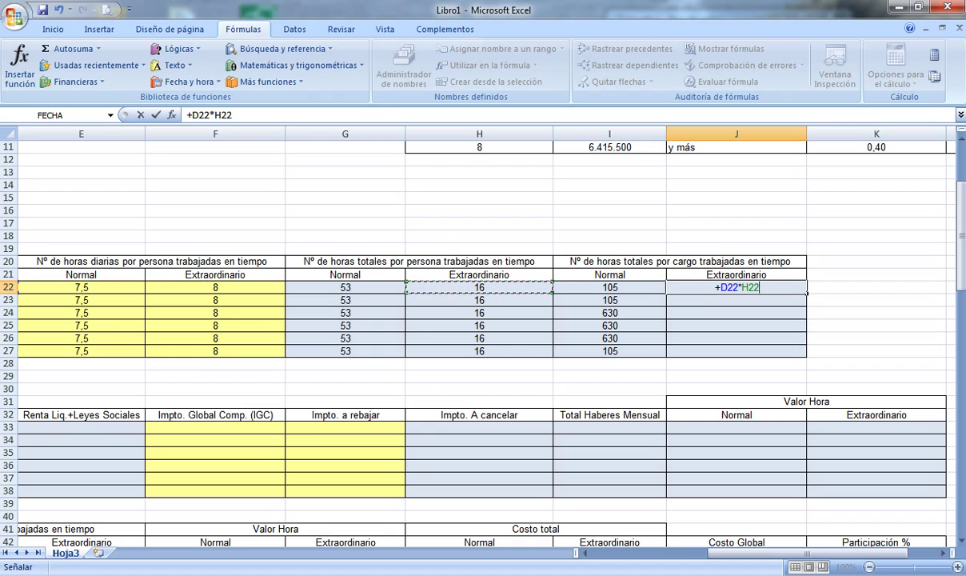
key("Return")
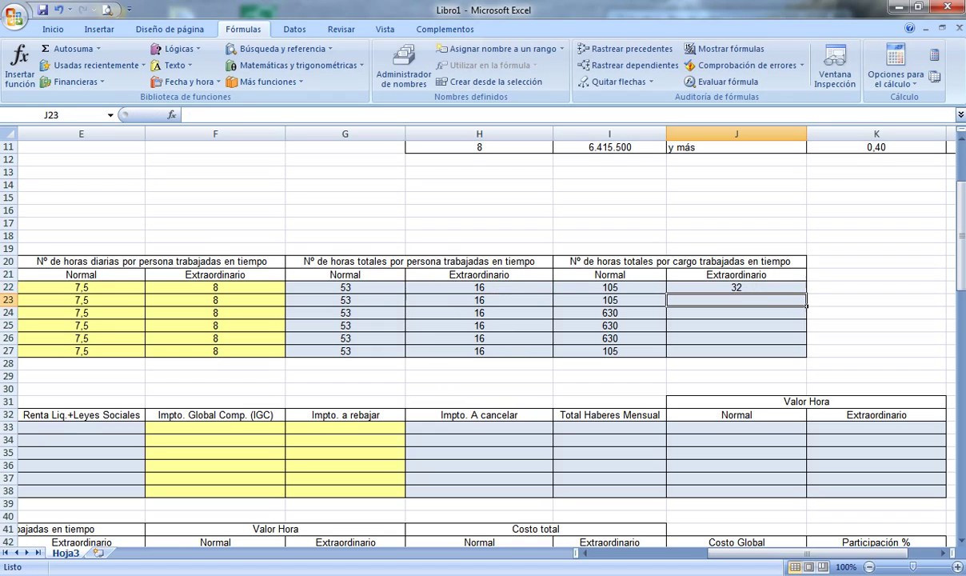
left_click(735, 287)
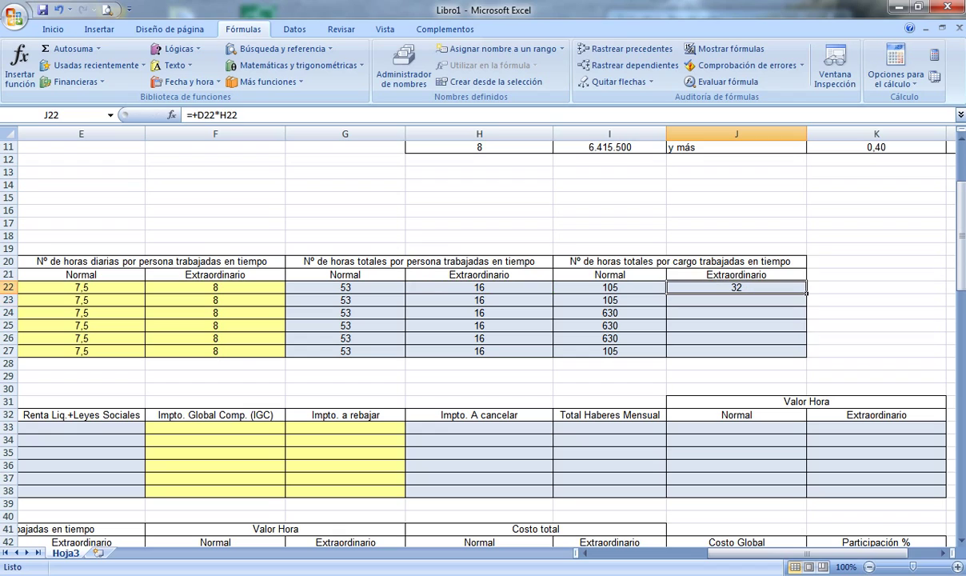
left_click_drag(807, 293, 808, 357)
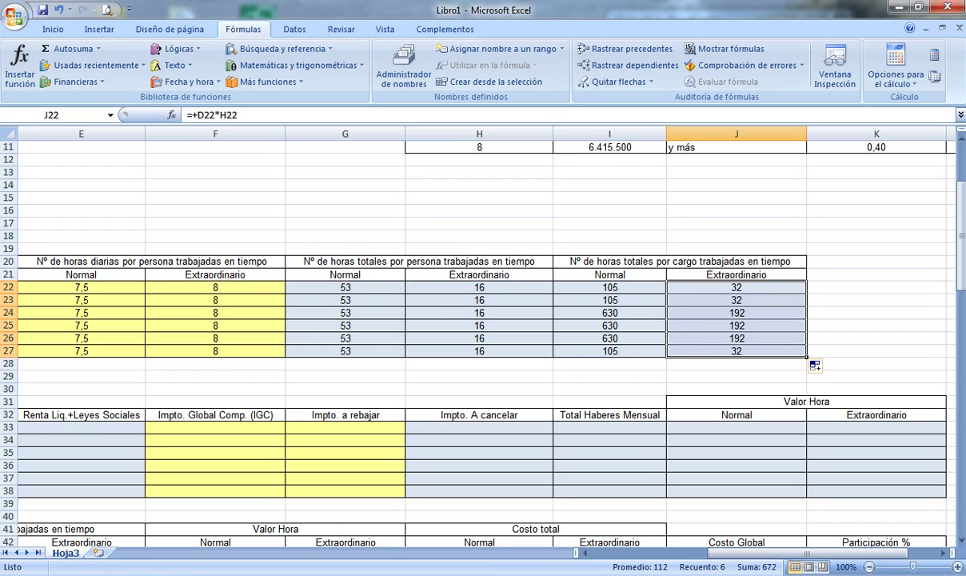
left_click(736, 287)
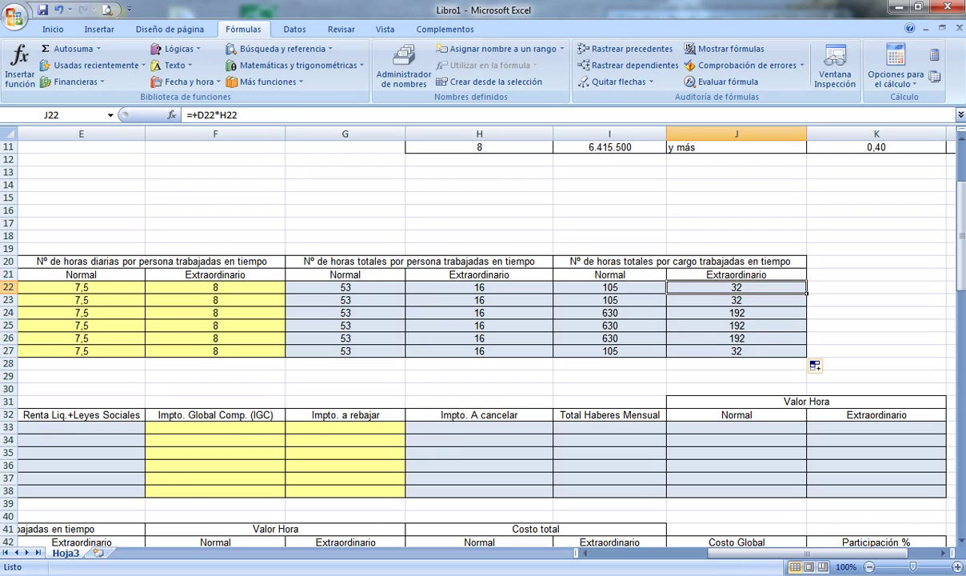
left_click_drag(806, 293, 806, 356)
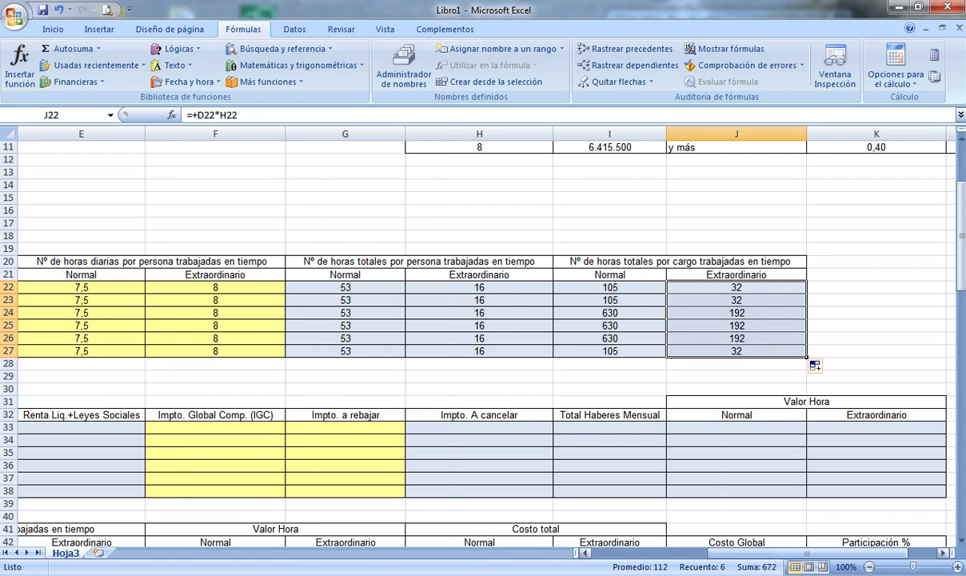
Check the salaries in the Notepad job notes and enter 750000 as the Supervisor's monthly net income in D33
left_click_drag(768, 553, 743, 553)
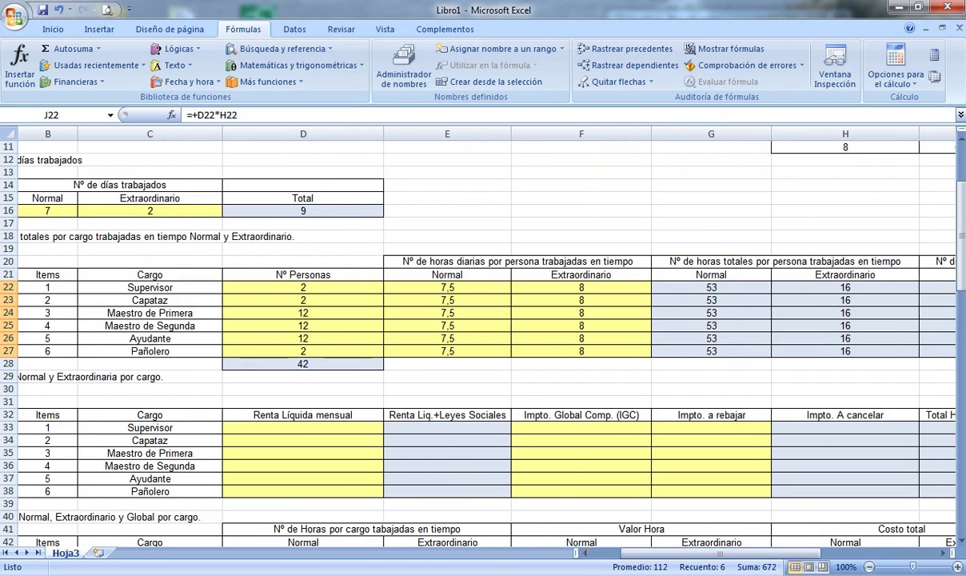
scroll(480, 320, "down", 2)
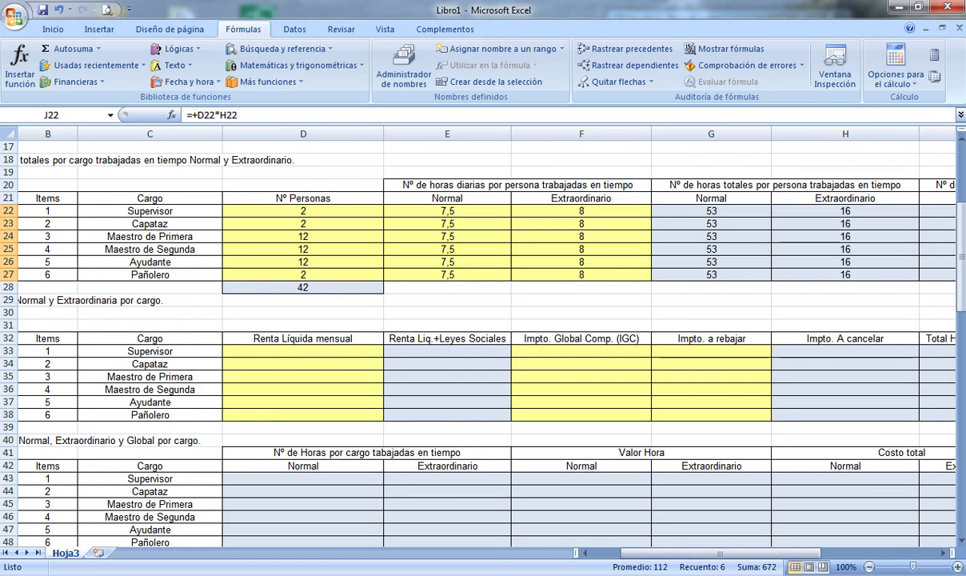
scroll(479, 336, "down", 1)
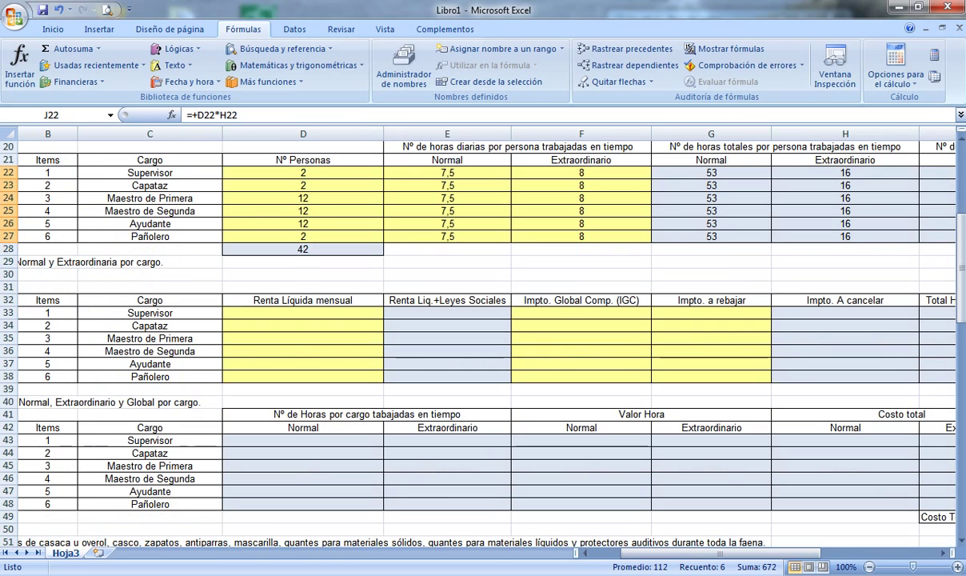
left_click_drag(693, 552, 663, 553)
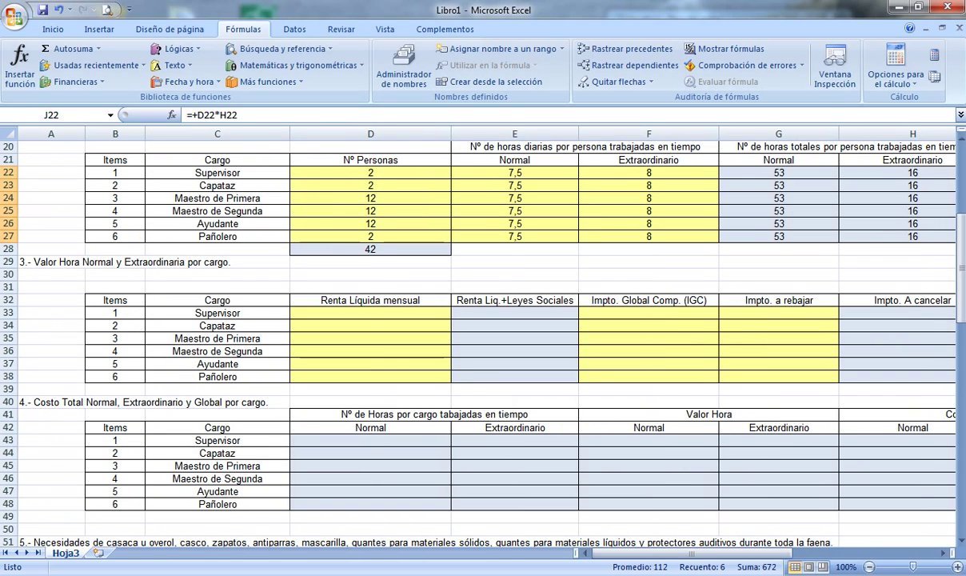
key("alt+Tab")
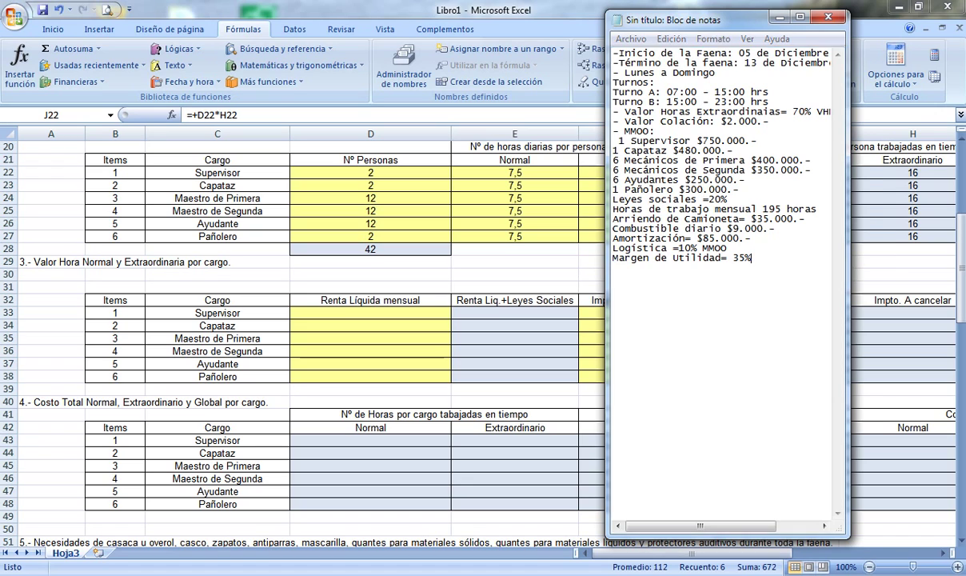
key("alt+Tab")
left_click(370, 312)
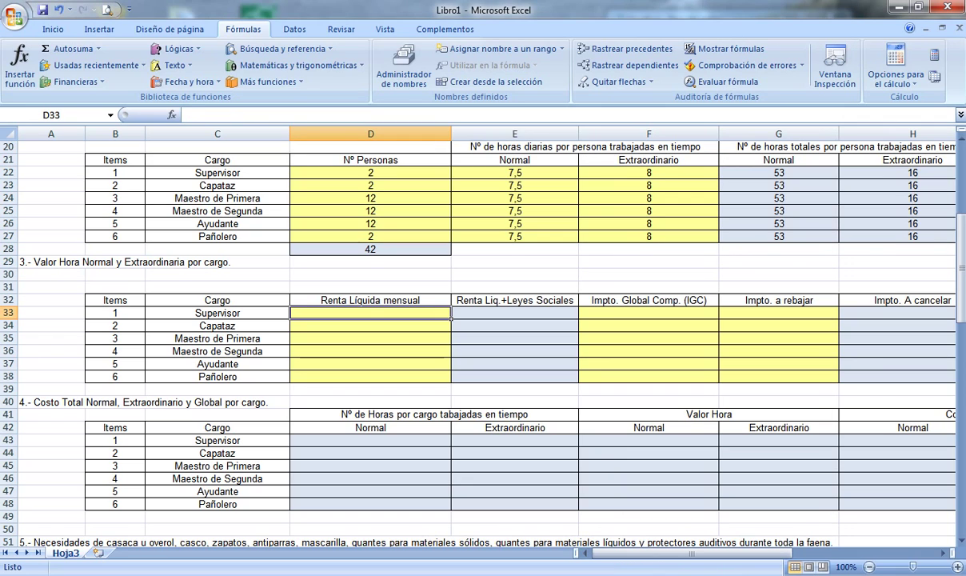
type("750.")
type("0000")
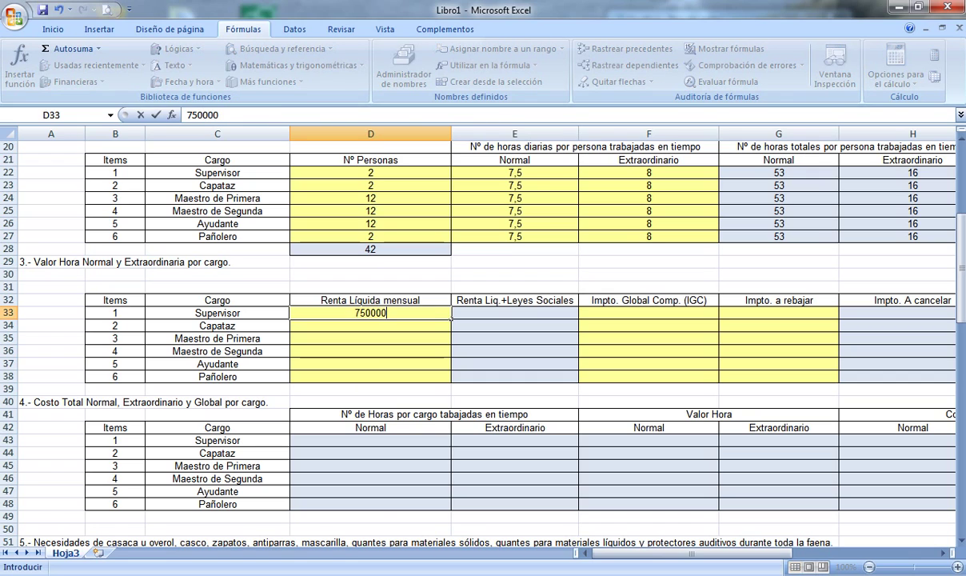
key("Return")
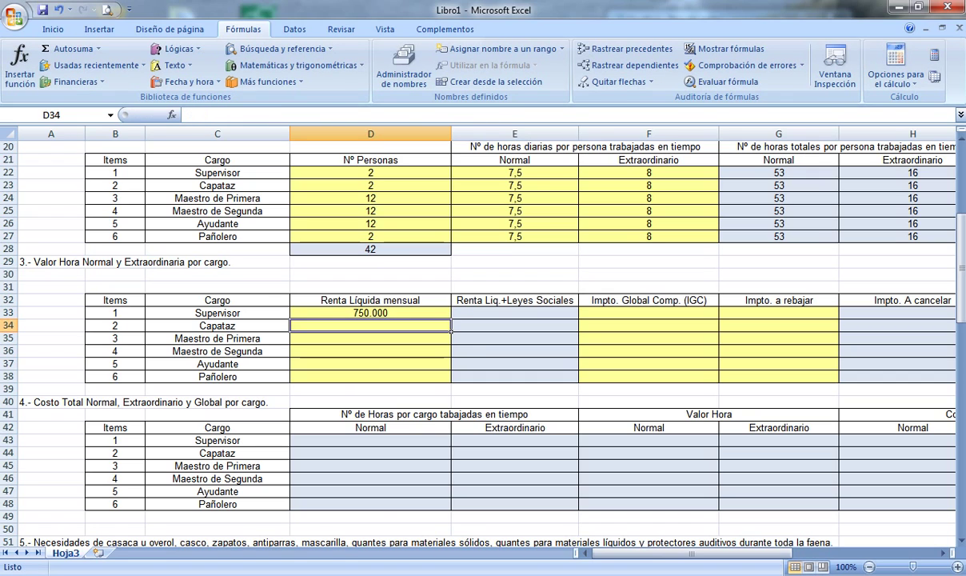
Select the monthly net income cells D33:D38 and look up the thousands-separator number style
left_click_drag(370, 313, 370, 376)
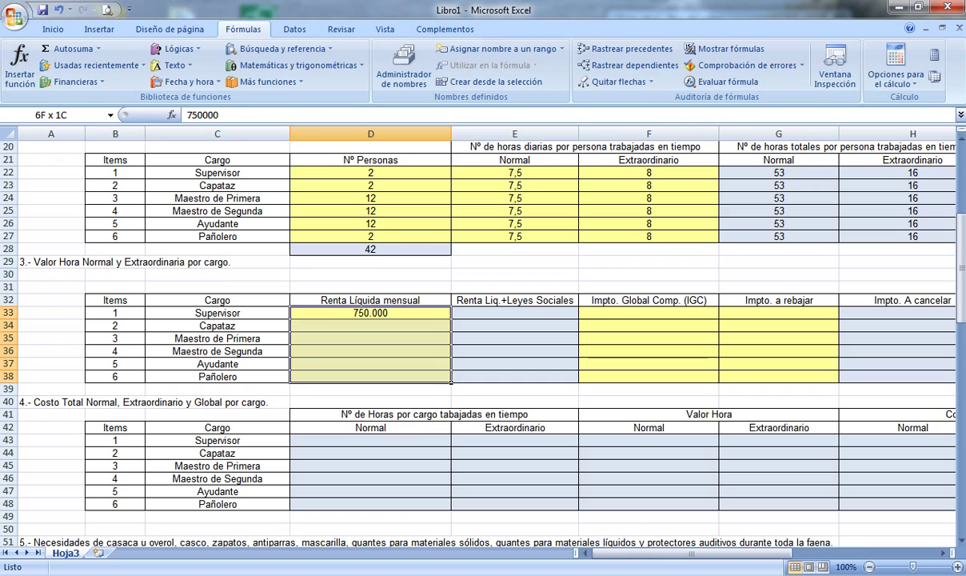
left_click(53, 29)
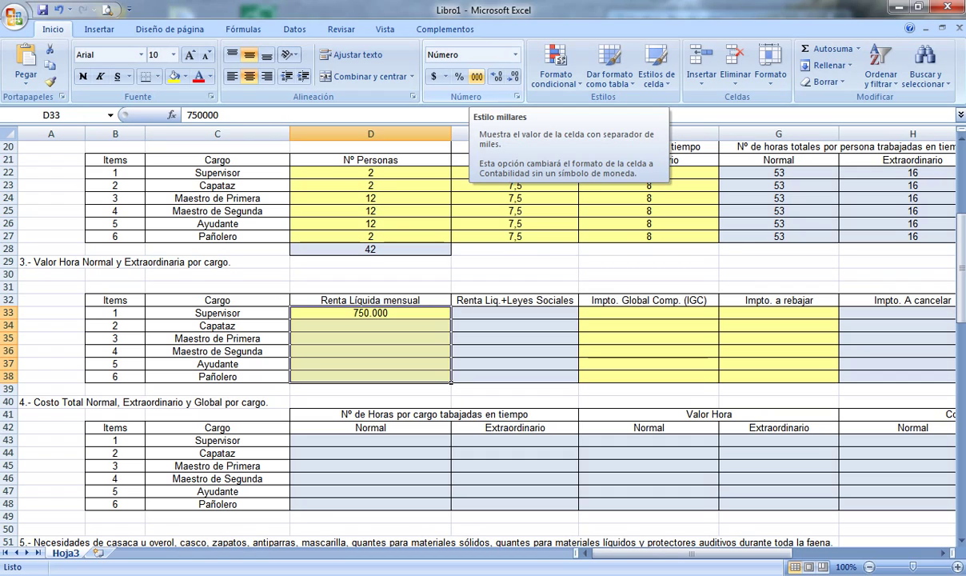
Check the Capataz salary in the Notepad job notes and enter 480000 as its monthly net income in D34
left_click(371, 325)
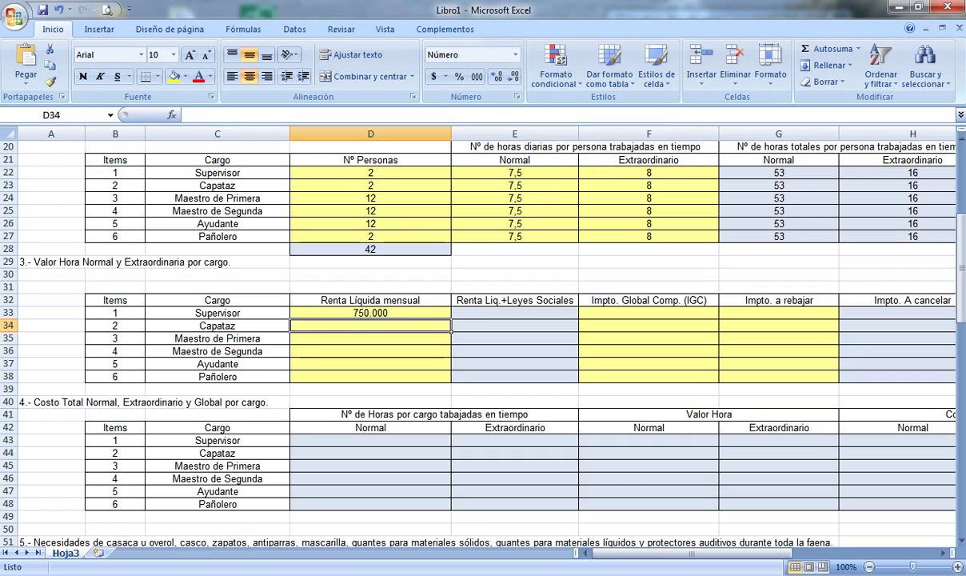
key("alt+Tab")
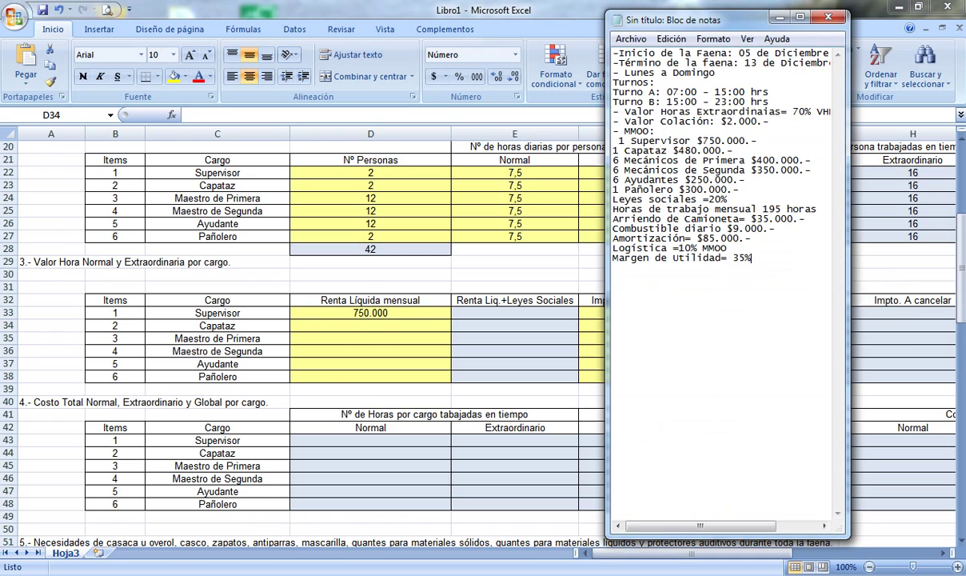
key("alt+Tab")
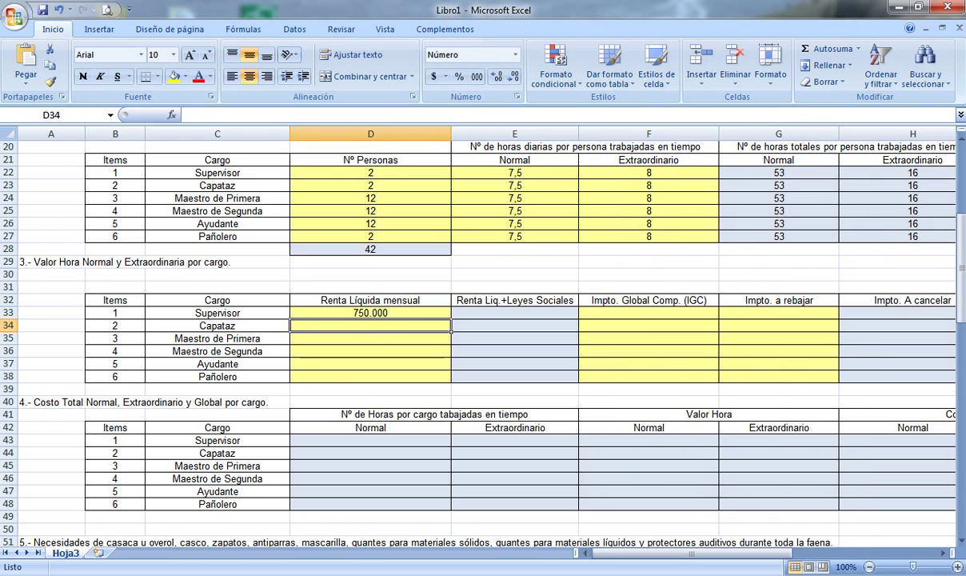
type("480000")
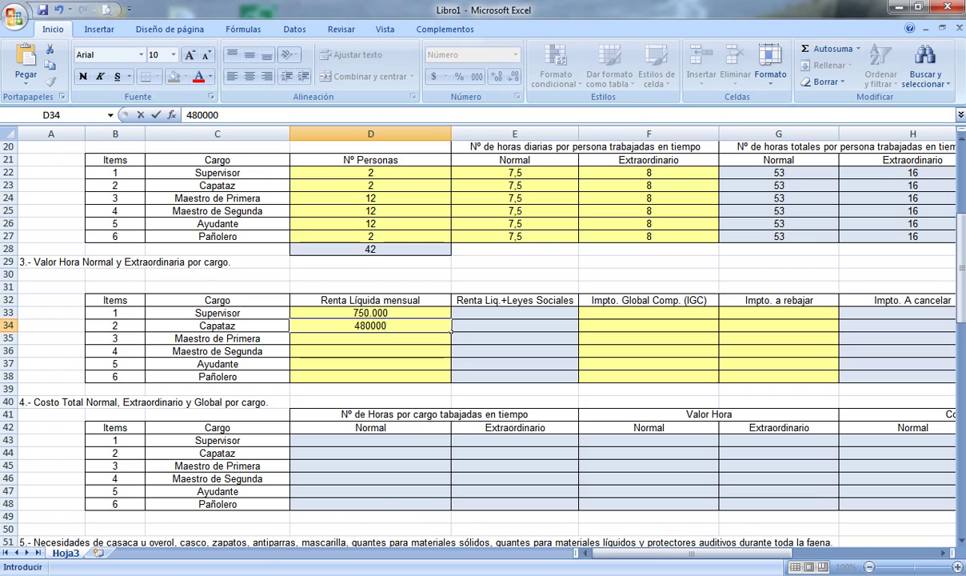
key("Return")
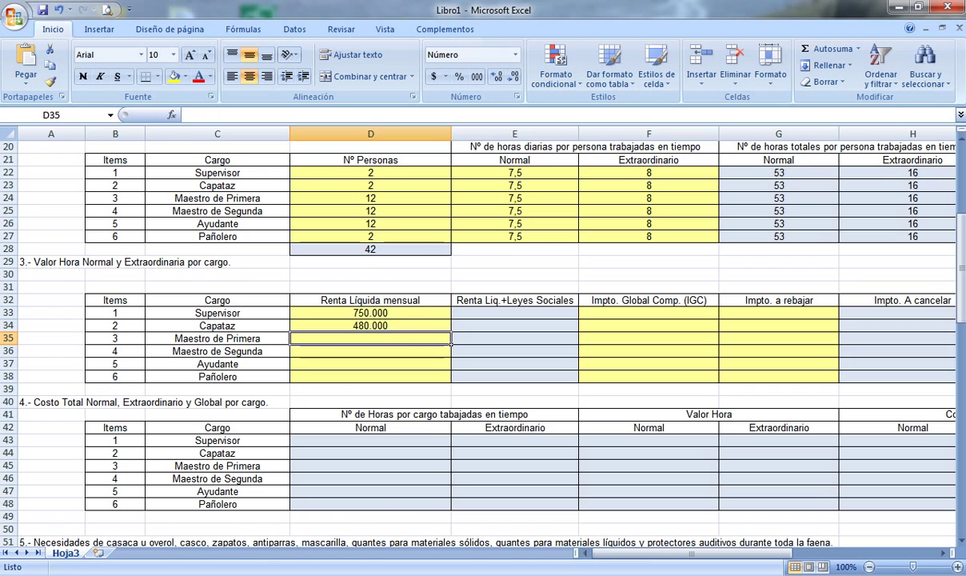
Check the first-class mechanics' salary in the Notepad job notes and enter 400000 as the Maestro de Primera's monthly net income in D35
key("alt+Tab")
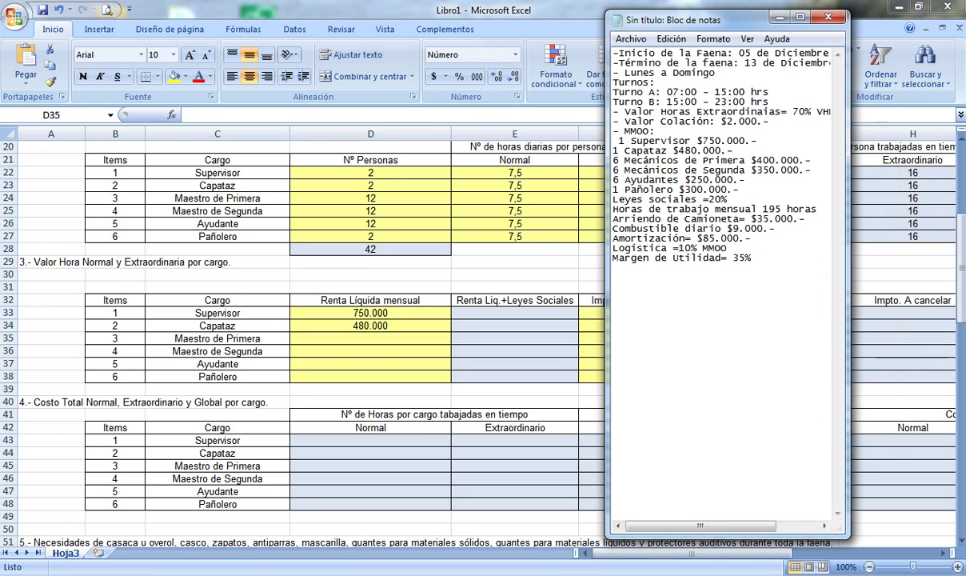
key("alt+Tab")
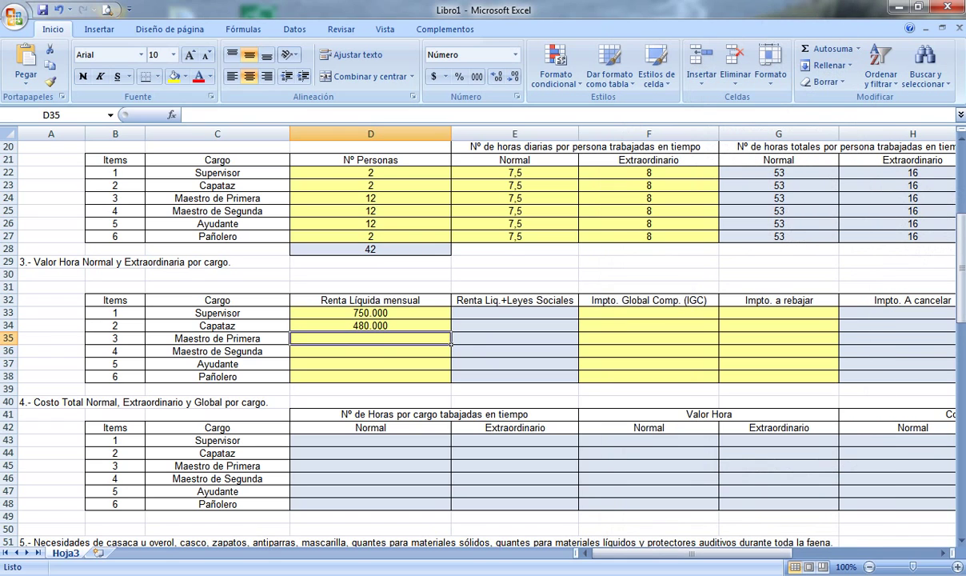
type("4")
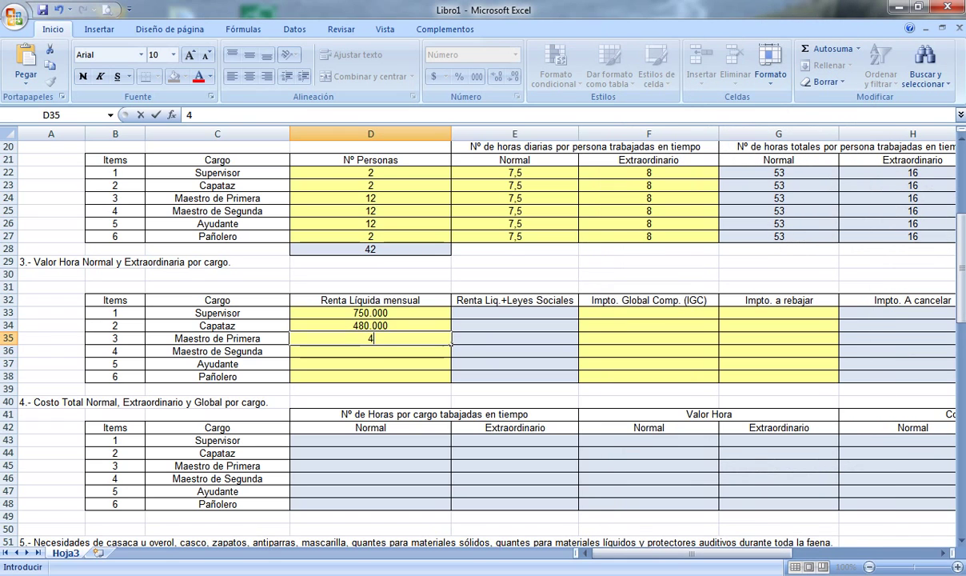
type("00.00000")
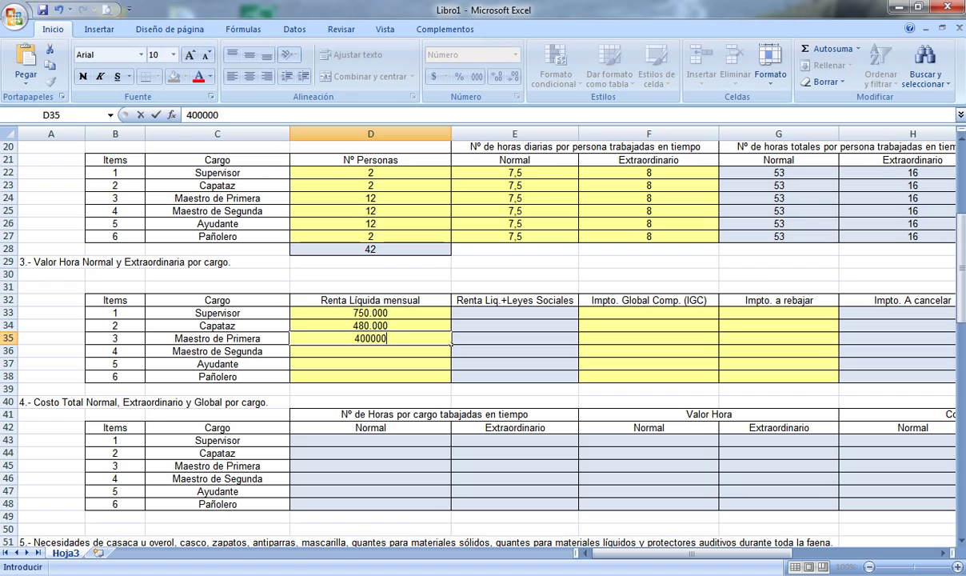
key("Return")
Check the second-class mechanics' salary in the Notepad job notes and enter 350000 as the Maestro de Segunda's monthly net income in D36
key("alt+Tab")
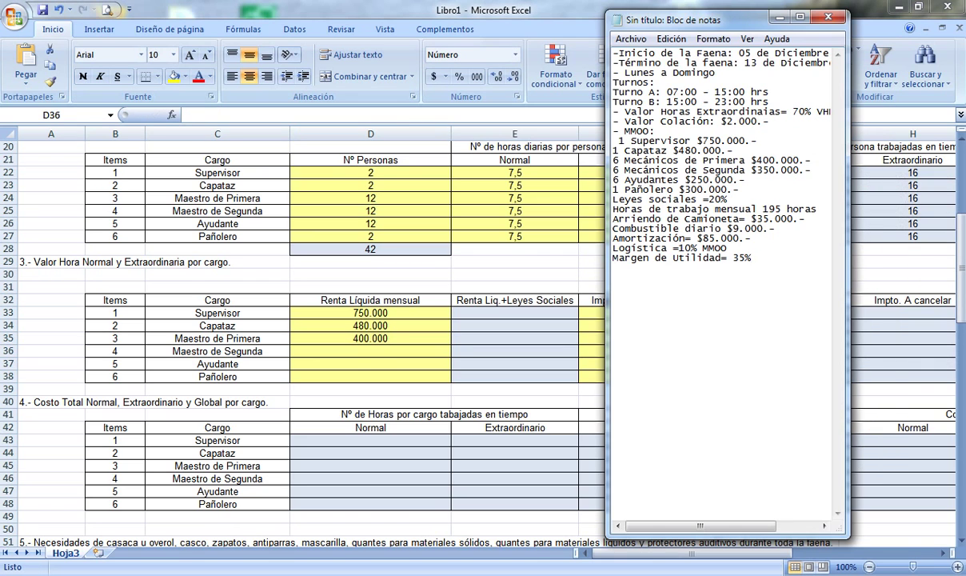
key("alt+Tab")
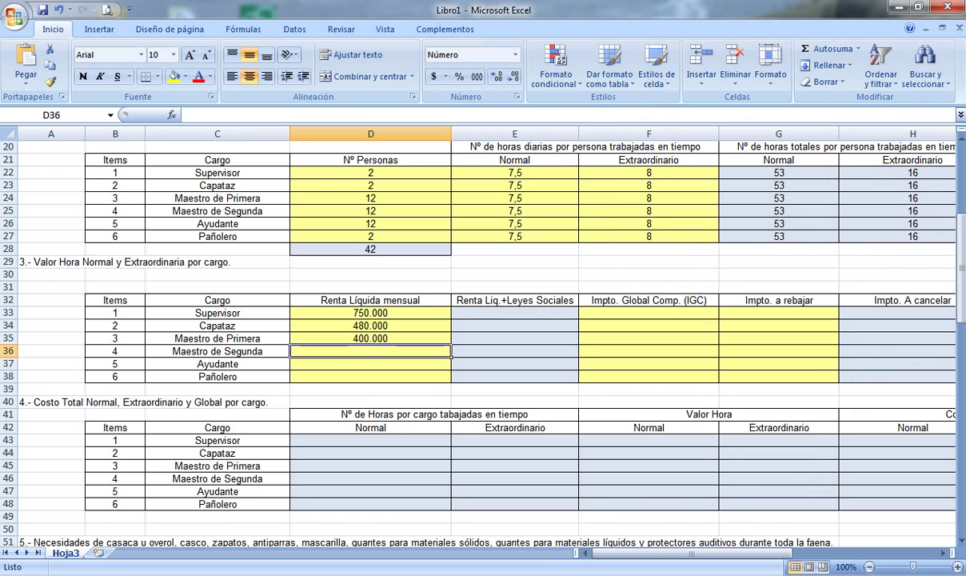
type("350.000")
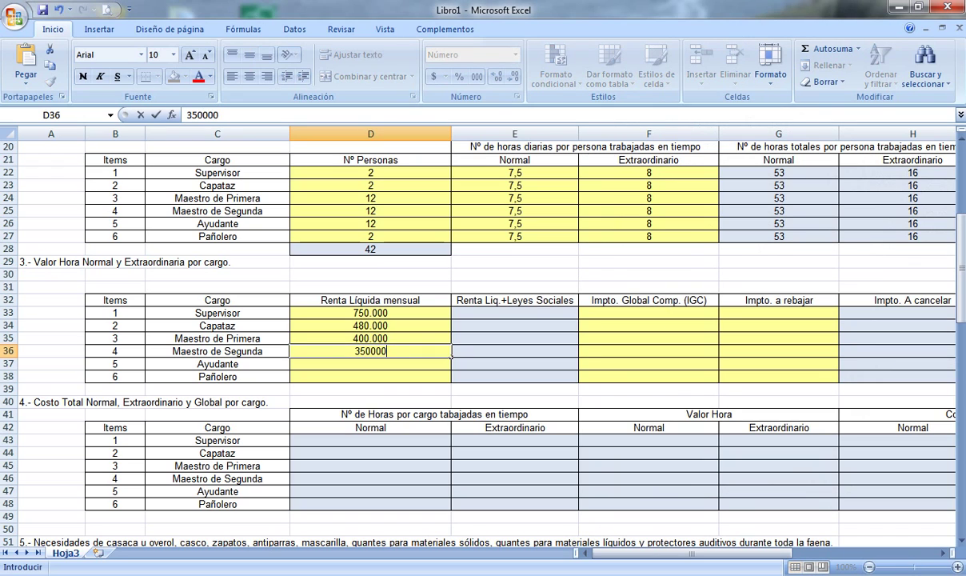
key("Return")
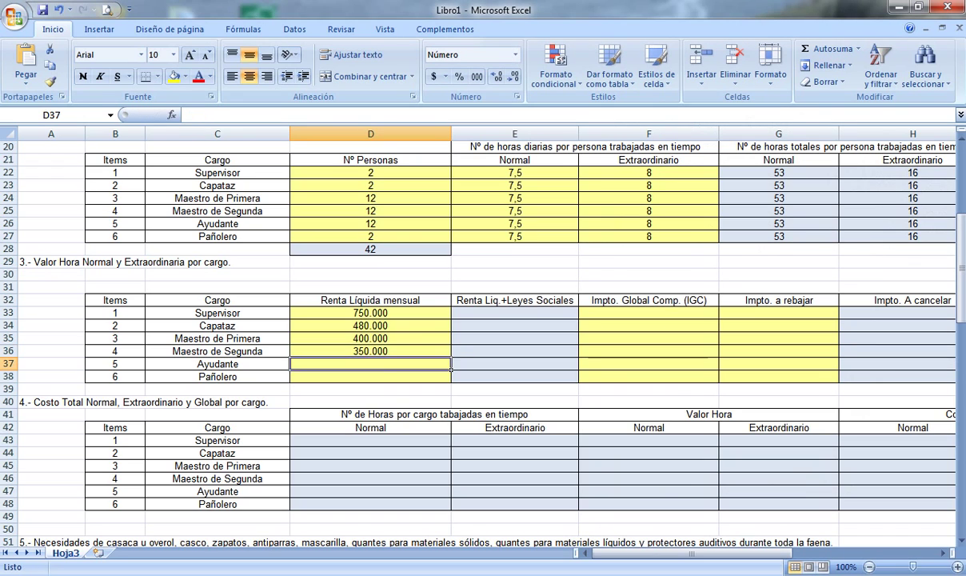
Check the Ayudante salary in the Notepad job notes and enter 250000 as its monthly net income in D37
key("alt+Tab")
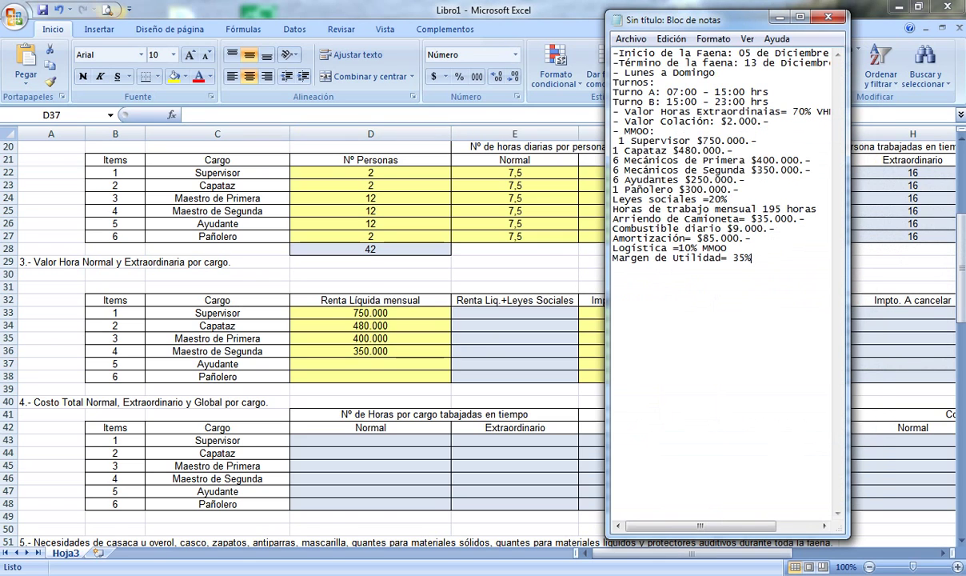
key("alt+Tab")
type("2")
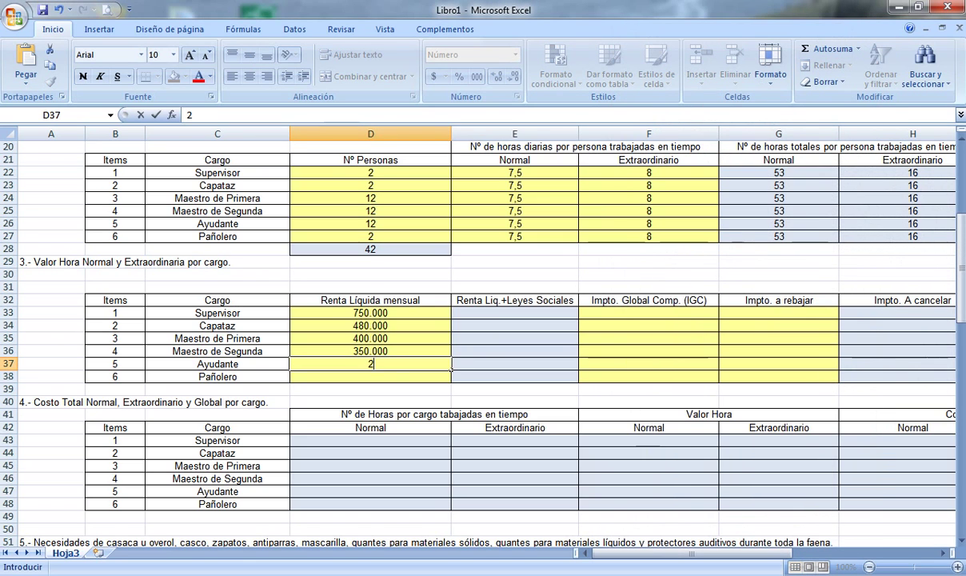
type("50000")
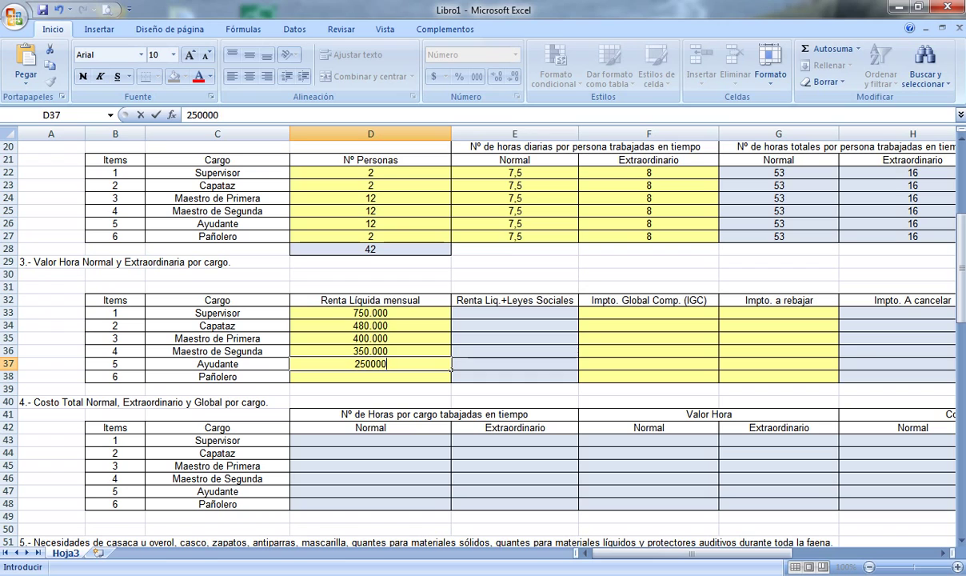
key("Return")
Check the Pañolero salary in the Notepad job notes and enter 300000 as its monthly net income in D38
key("alt+Tab")
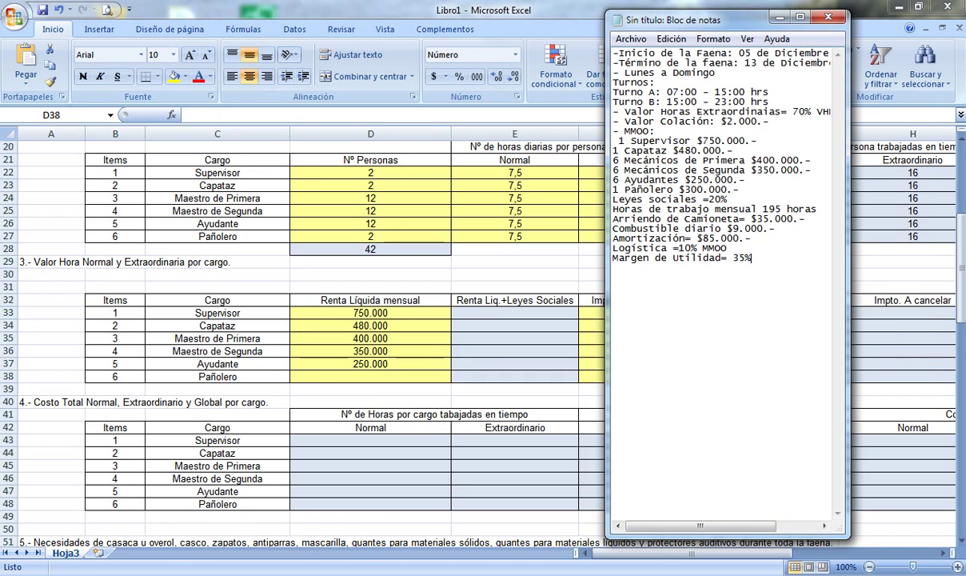
key("alt+Tab")
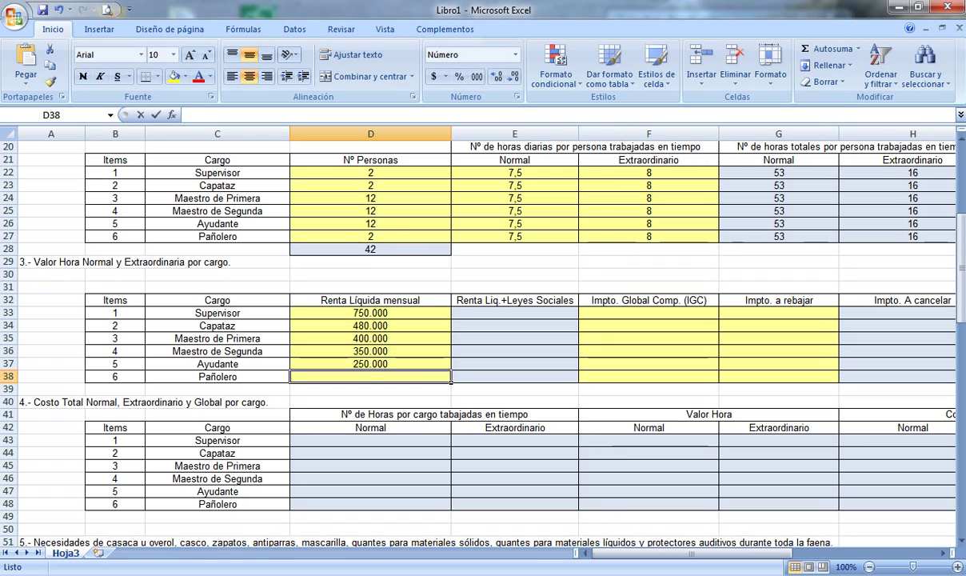
type("300.000")
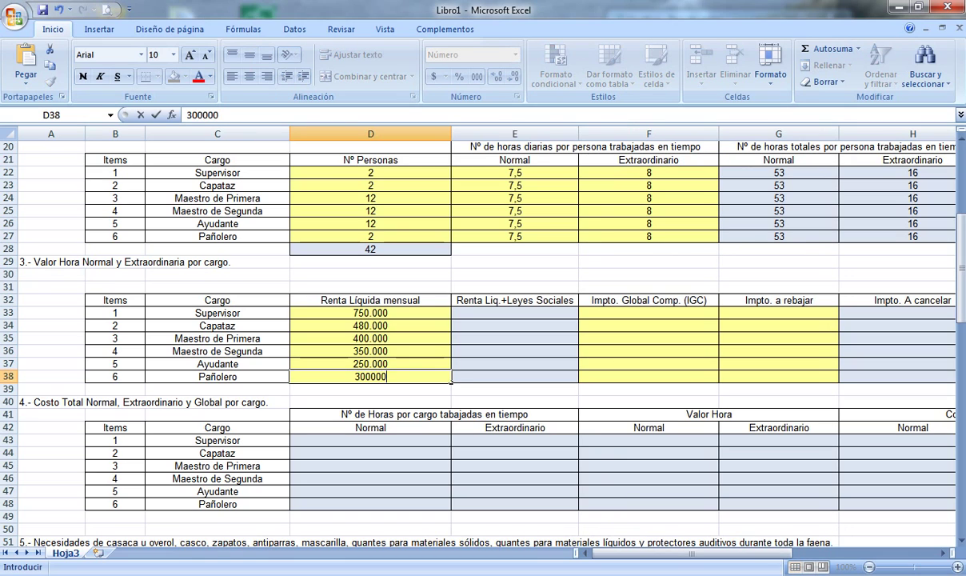
key("Return")
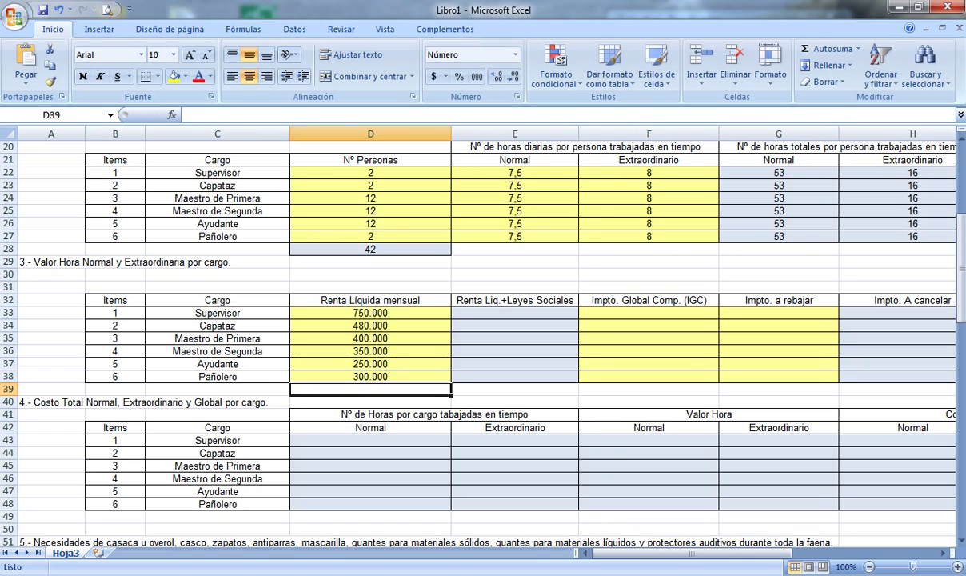
Check the Leyes sociales rate in the Notepad job notes, enter +D33/0,8 in E33 and fill the formula down to E38
left_click(515, 312)
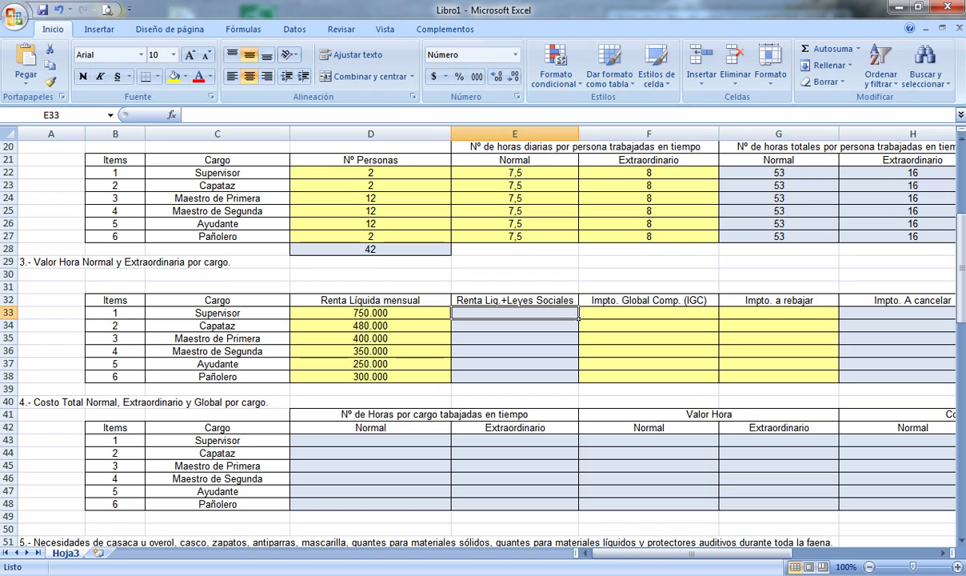
key("alt+Tab")
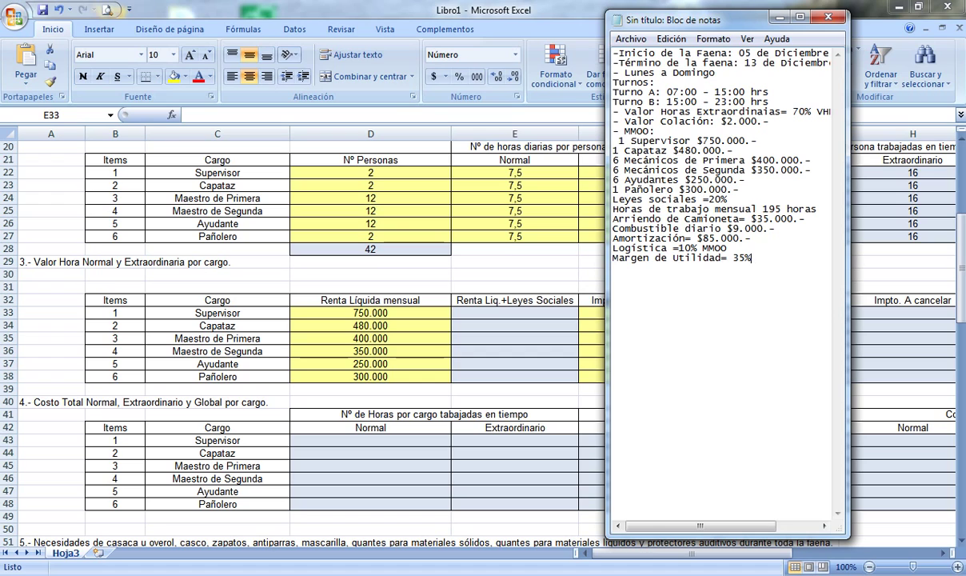
left_click(780, 17)
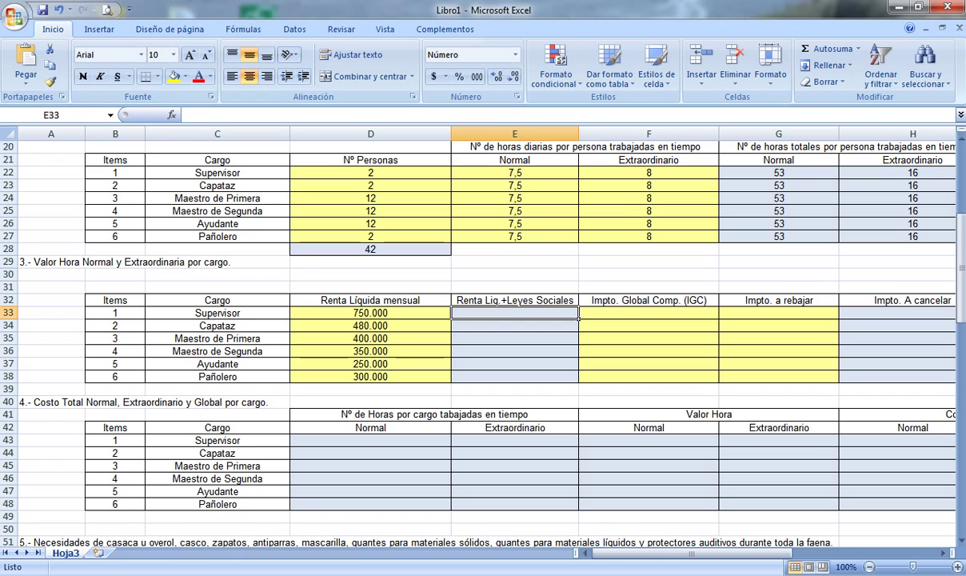
type("+")
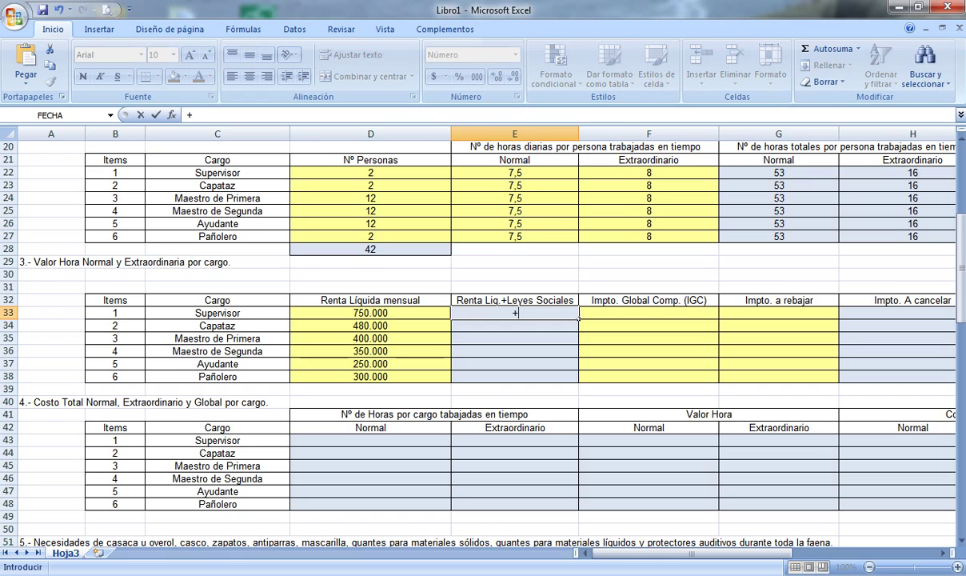
key("Left")
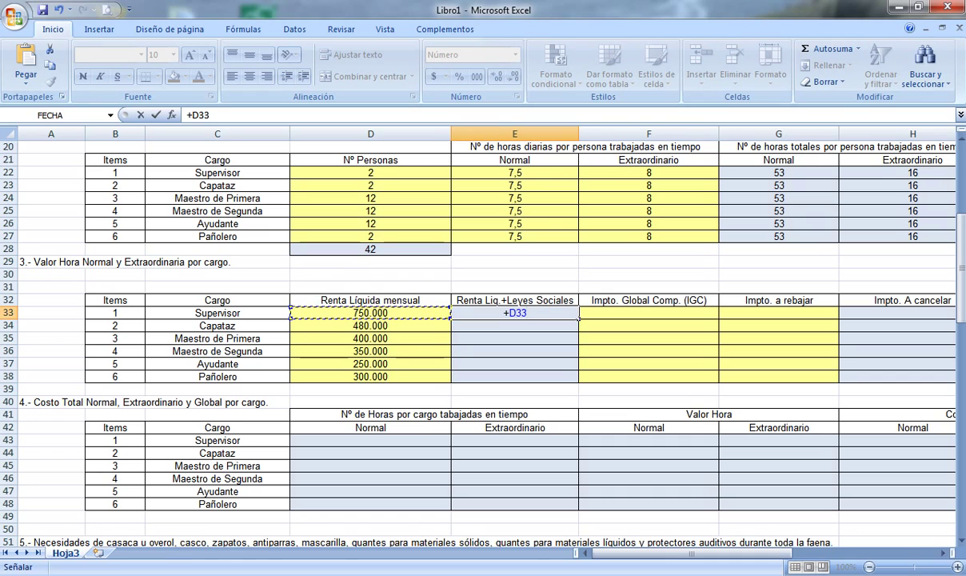
type("/")
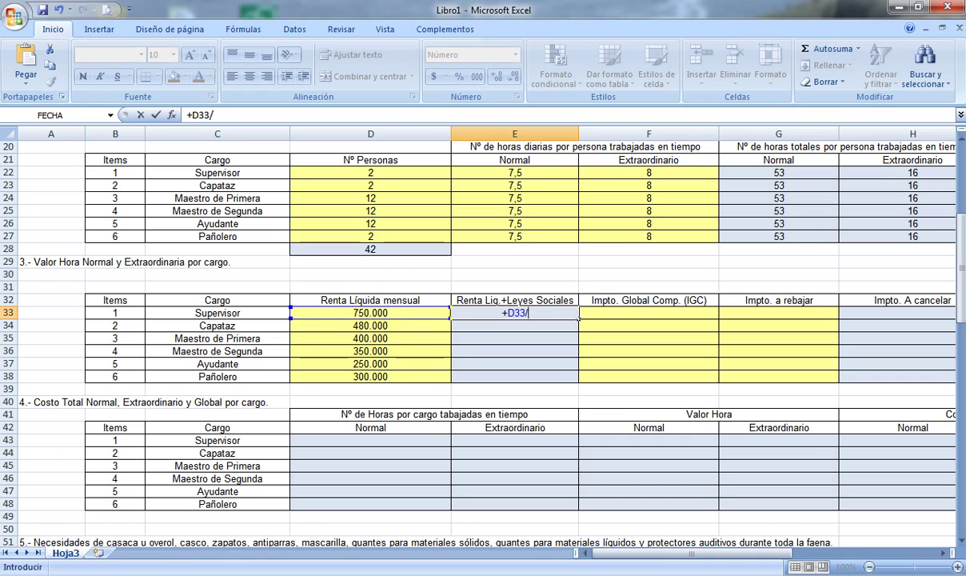
type("0,8")
key("ctrl+Return")
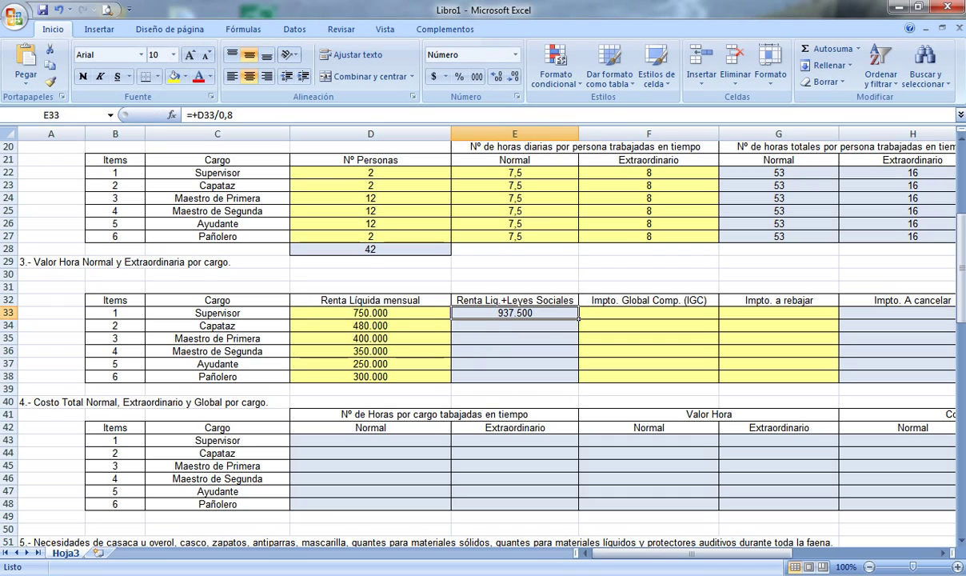
left_click_drag(578, 319, 578, 378)
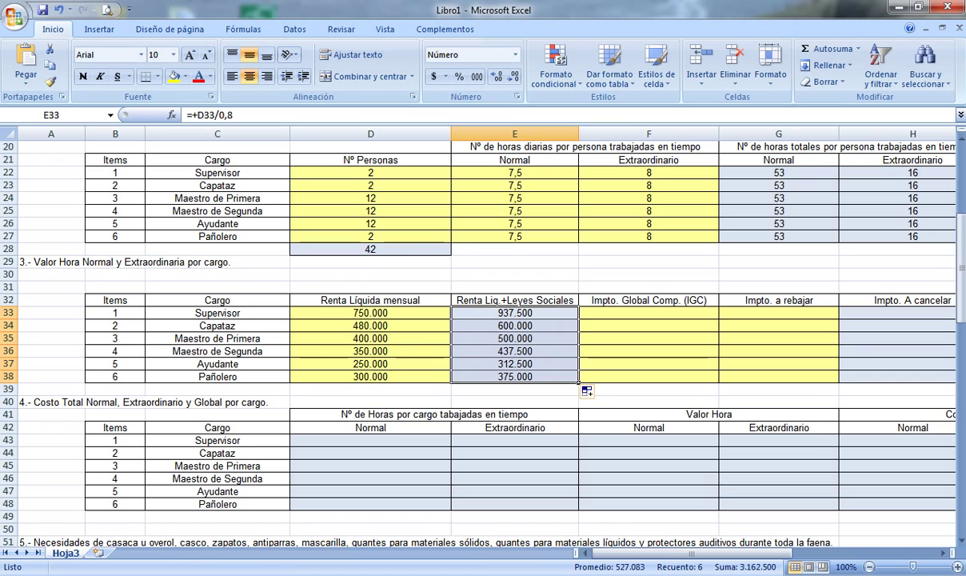
Compare the Supervisor's Renta Liq.+Leyes Sociales in E33 with the monthly income brackets of Tabla Nº1, Impuesto global complementario
left_click(648, 312)
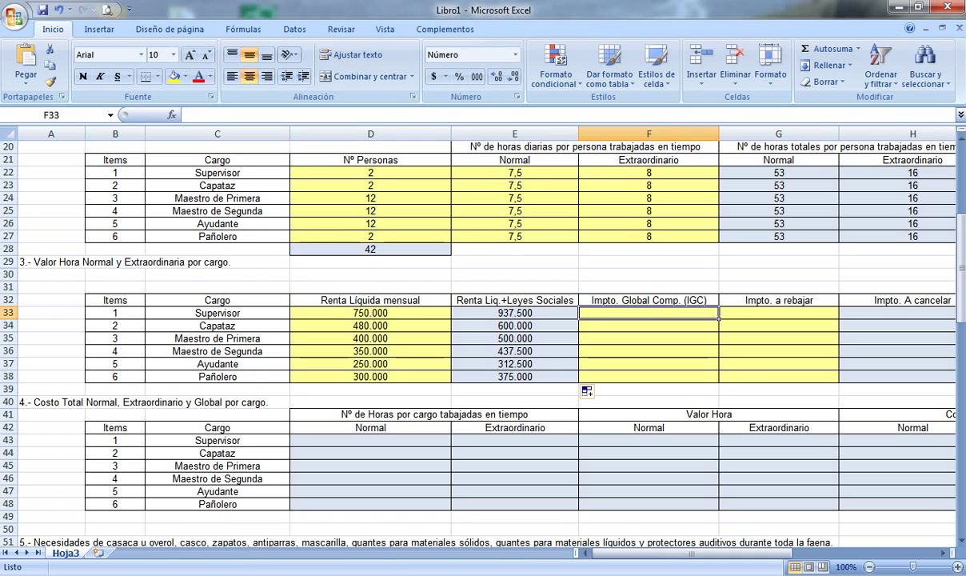
left_click(514, 313)
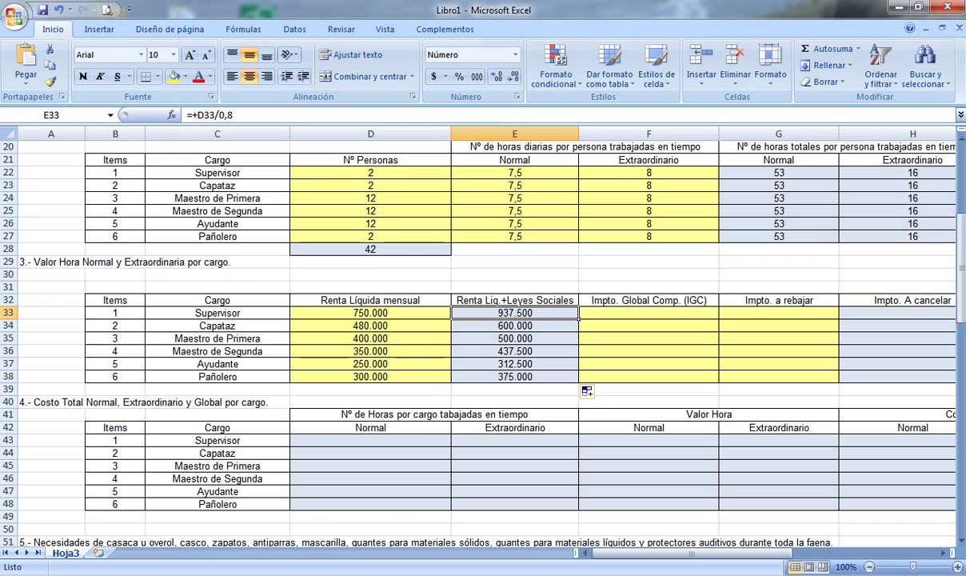
scroll(480, 336, "up", 6)
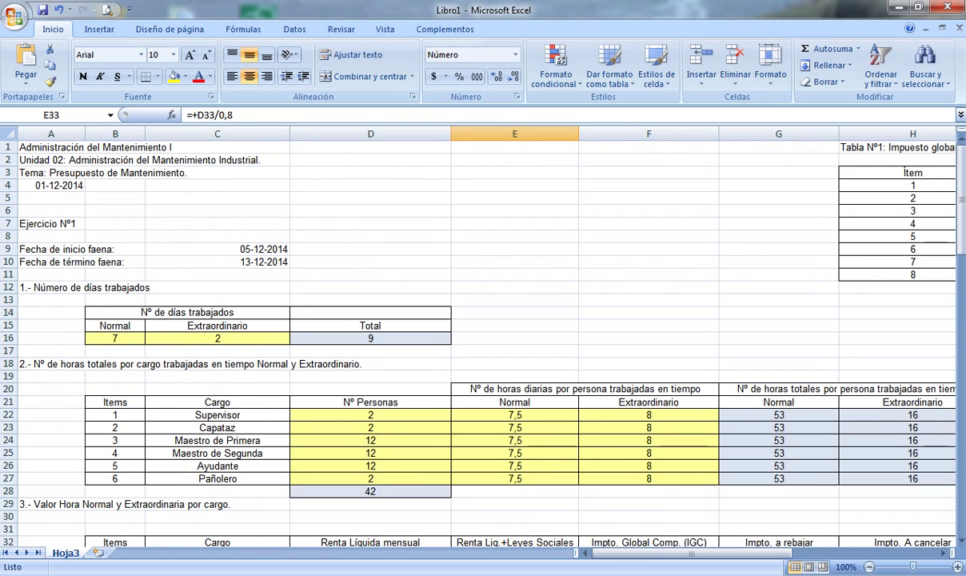
left_click_drag(692, 553, 778, 553)
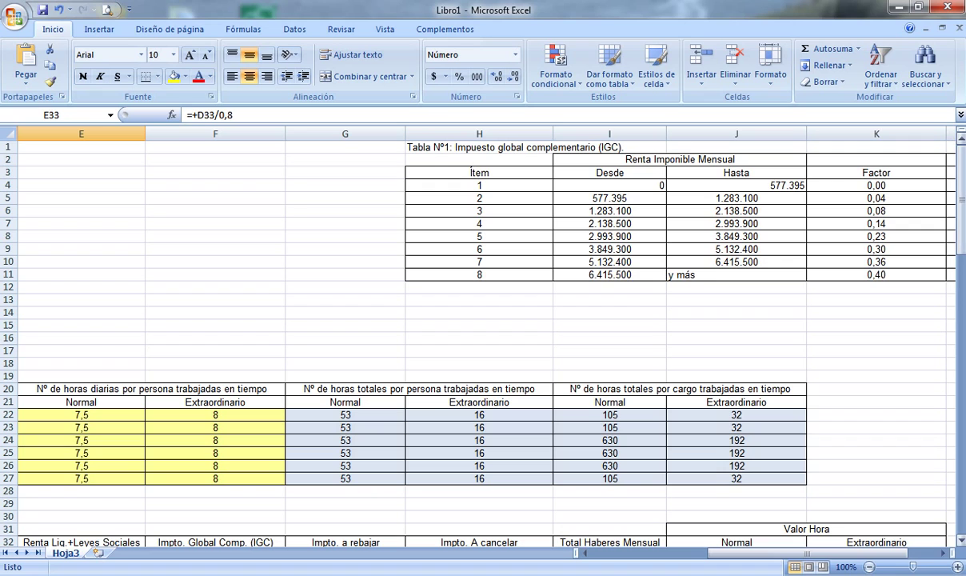
left_click_drag(960, 214, 960, 257)
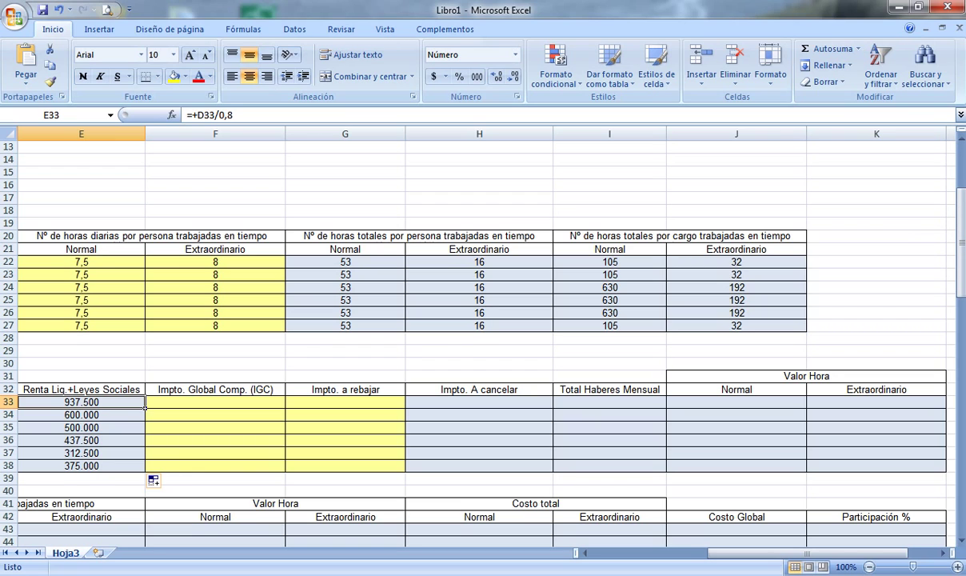
left_click_drag(960, 284, 960, 242)
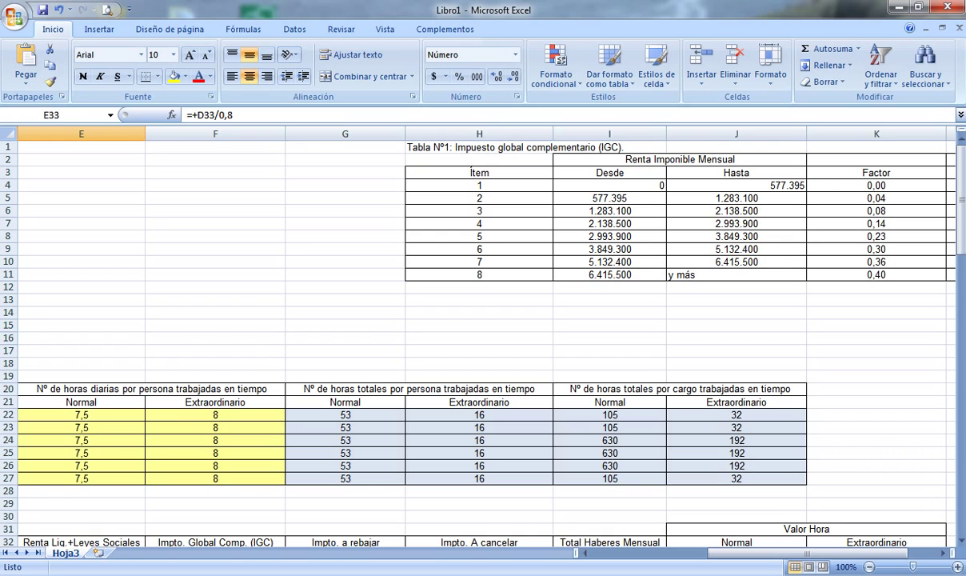
left_click_drag(960, 198, 959, 256)
left_click(148, 339)
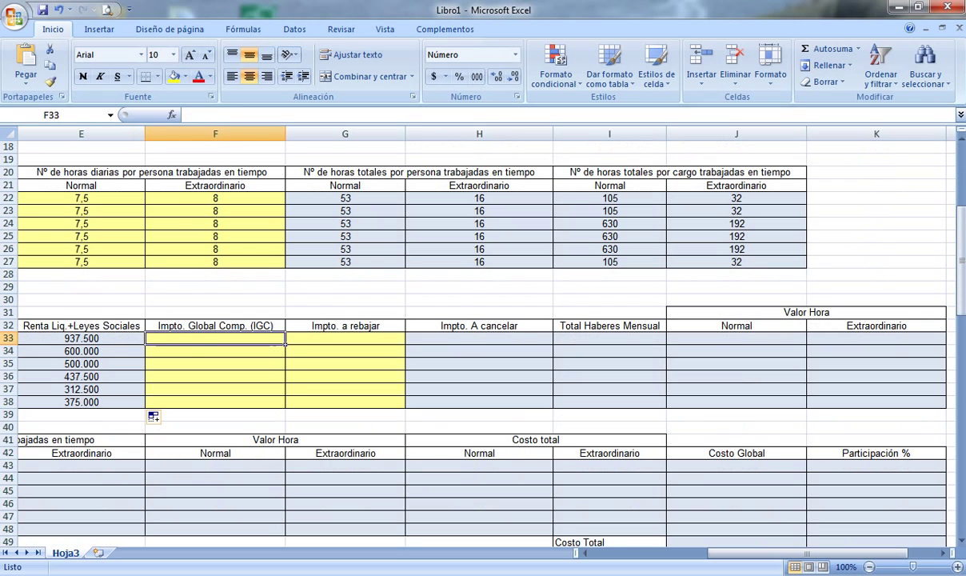
Take the Supervisor's bracket factor from K5 of Tabla Nº1 and enter 0,04 as the Impto. Global Comp. (IGC) in F33
left_click_drag(959, 257, 960, 224)
left_click(944, 200)
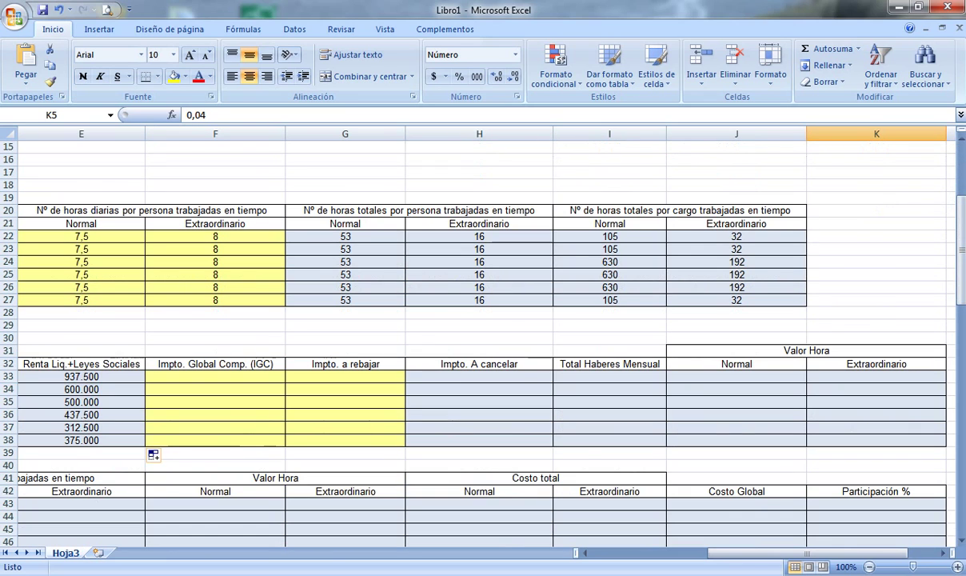
left_click(280, 377)
type("0,")
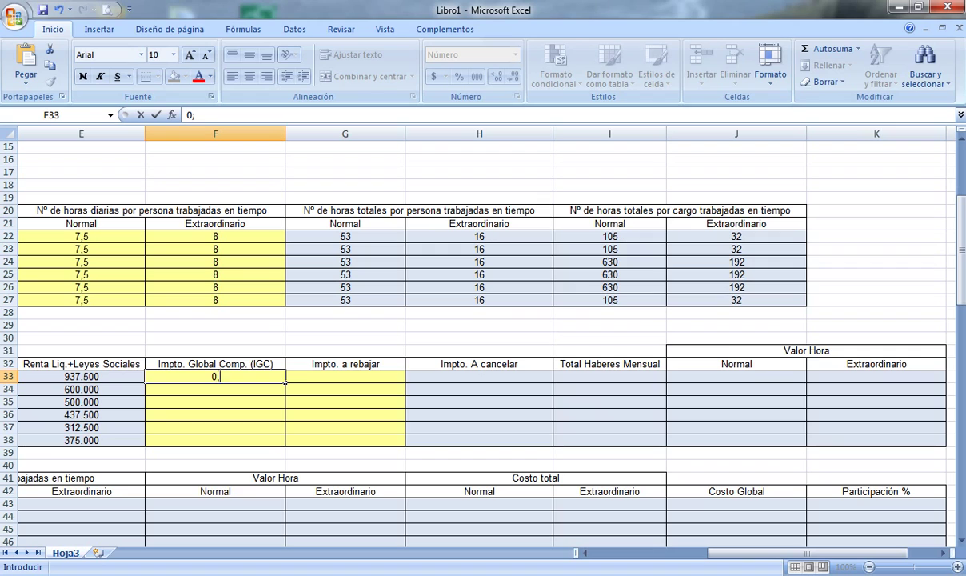
type("04")
key("Return")
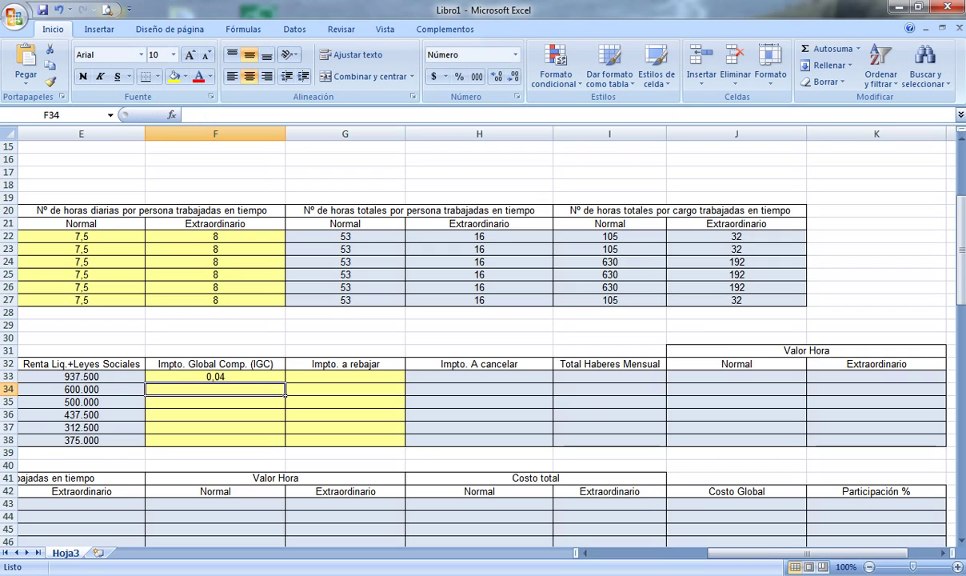
left_click(215, 376)
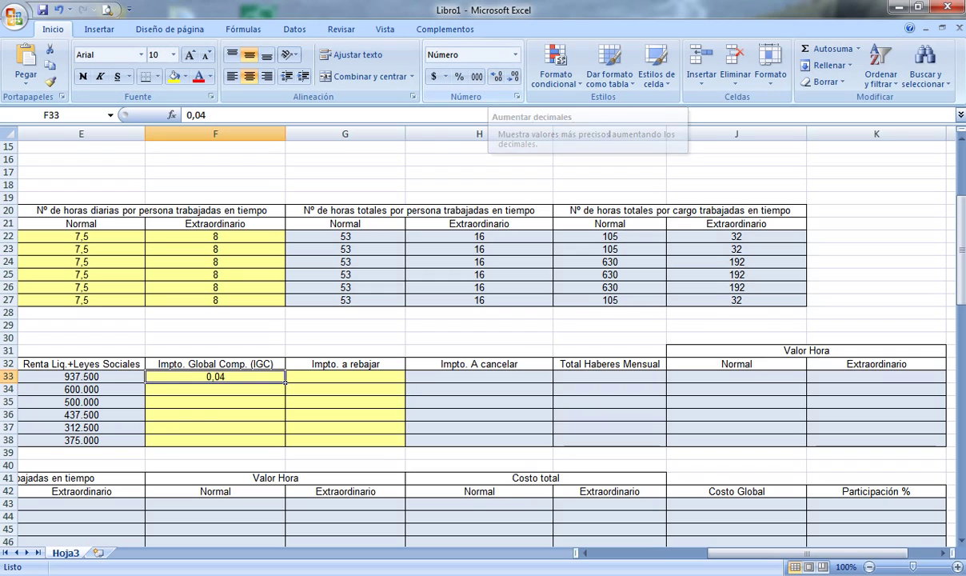
Match the Capataz income in E34 against the brackets of Tabla Nº1 and copy the 0,04 factor from F33 to F34
left_click(143, 390)
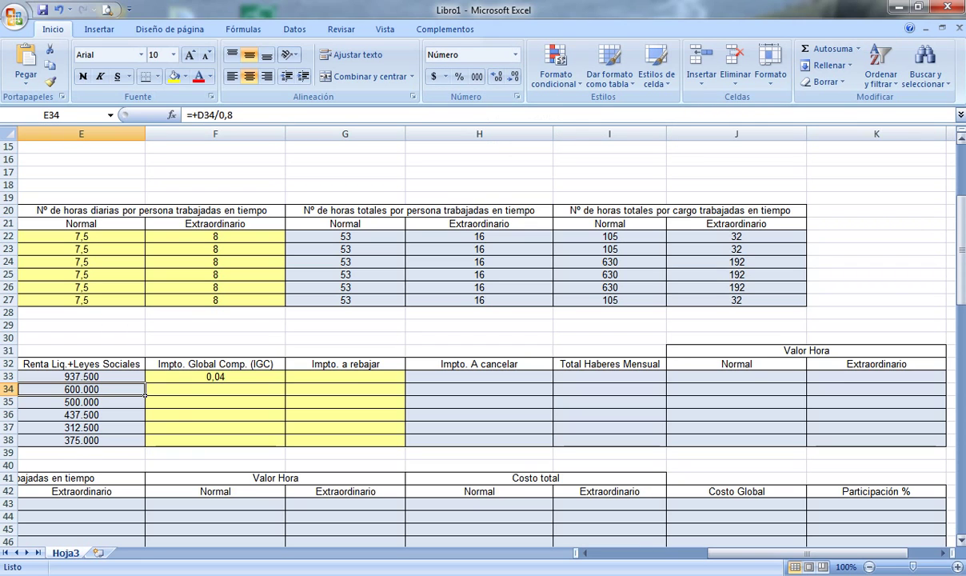
left_click_drag(960, 308, 961, 298)
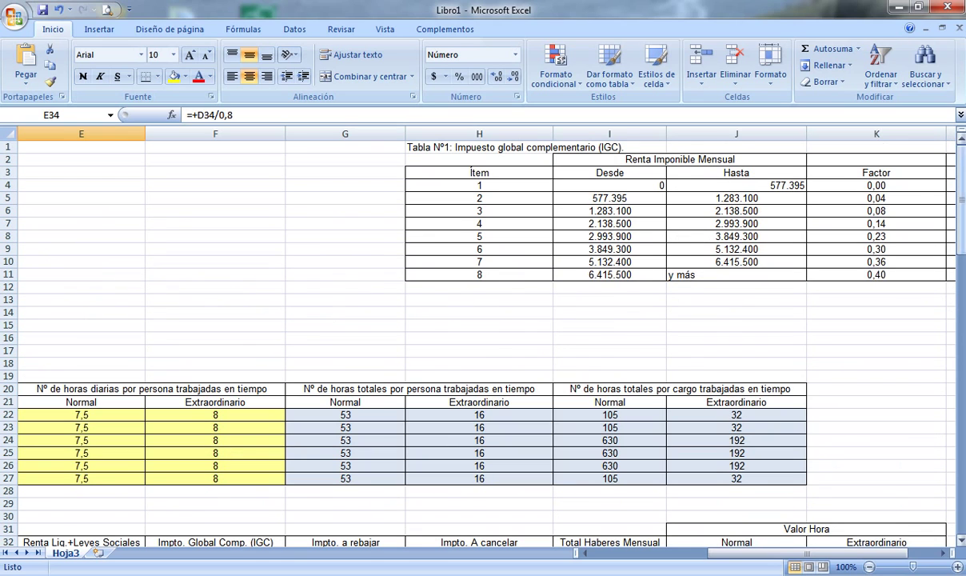
left_click_drag(960, 200, 960, 275)
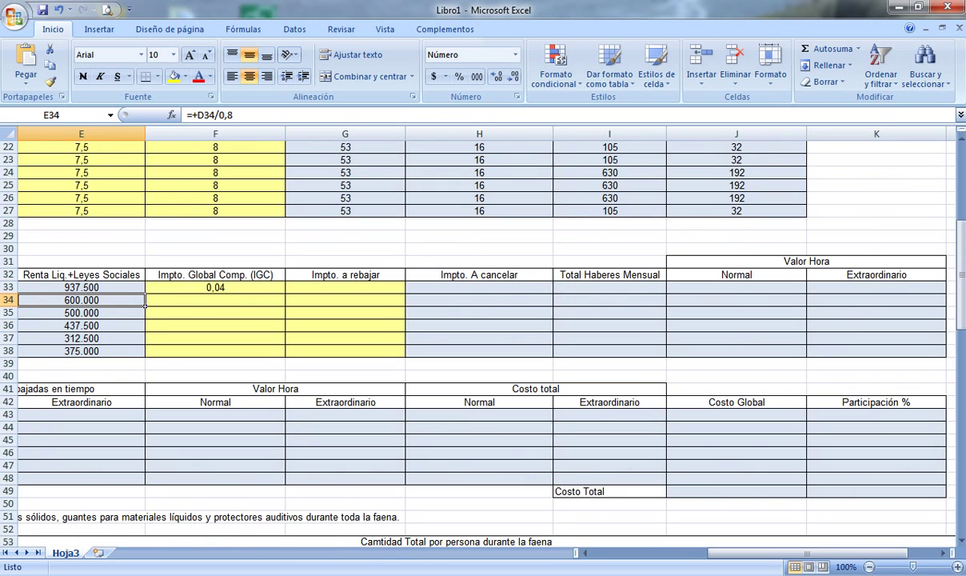
left_click(216, 288)
left_click_drag(284, 293, 285, 307)
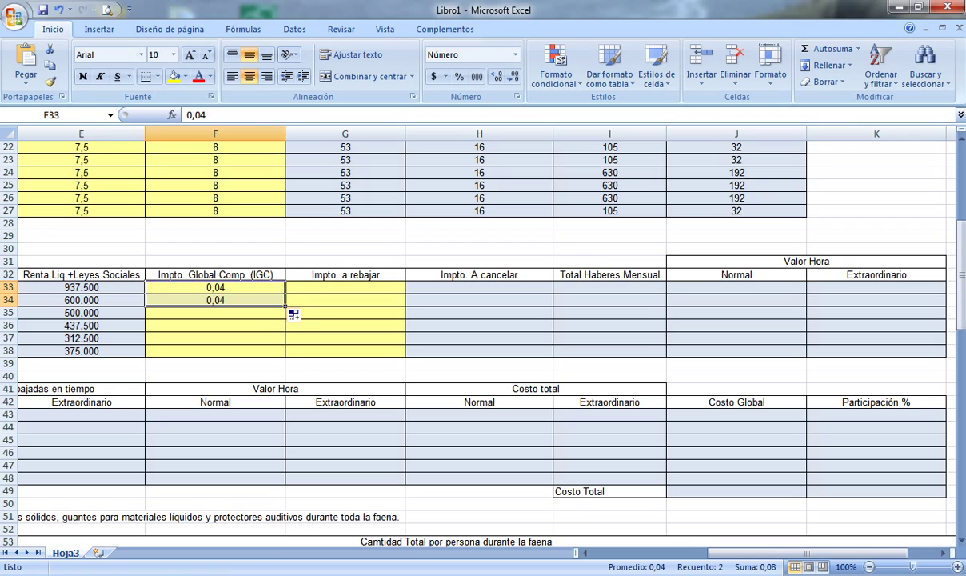
Look up the Maestro de Primera's bracket factor in Tabla Nº1, enter 0 in F35 and fill it down to F38
left_click(280, 312)
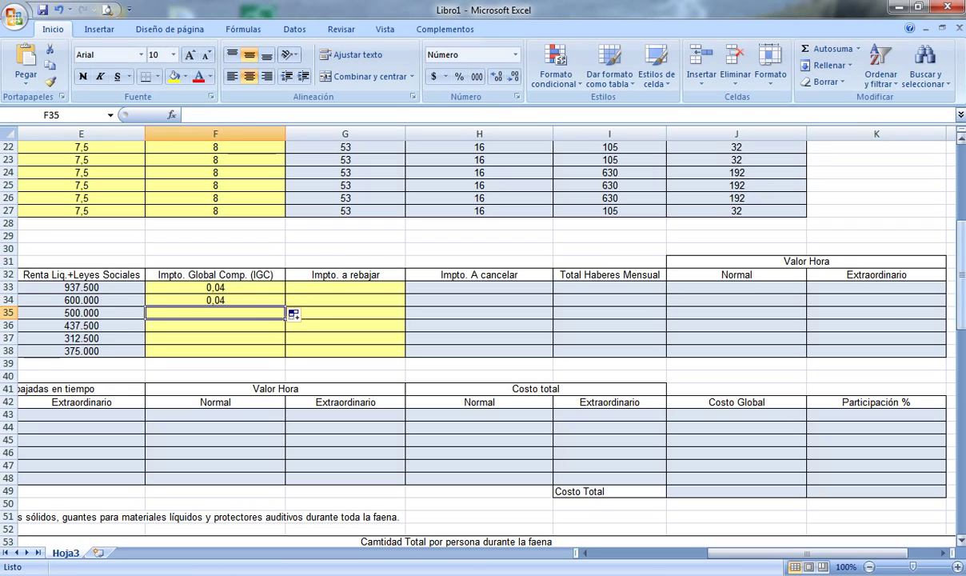
left_click_drag(960, 309, 960, 308)
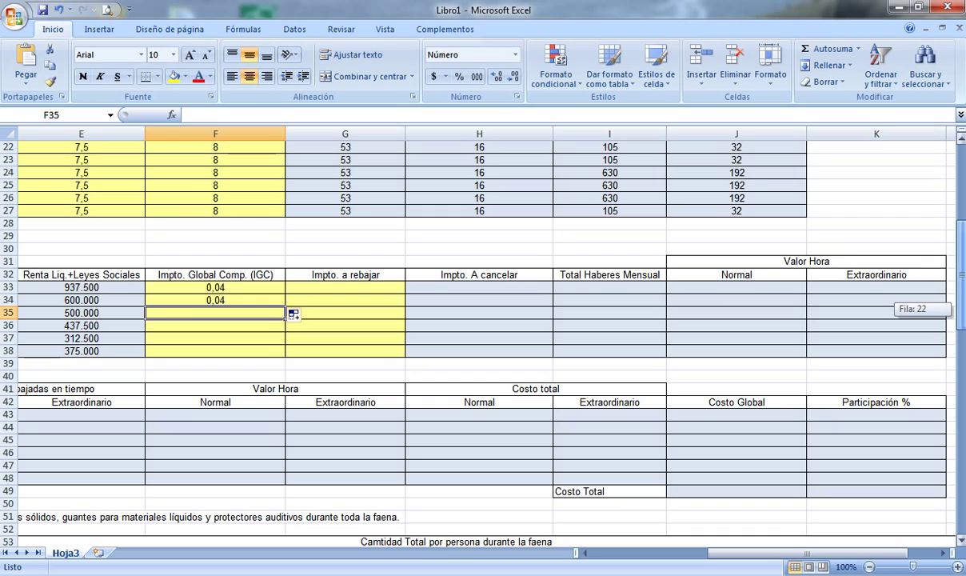
left_click_drag(961, 309, 960, 233)
left_click(662, 199)
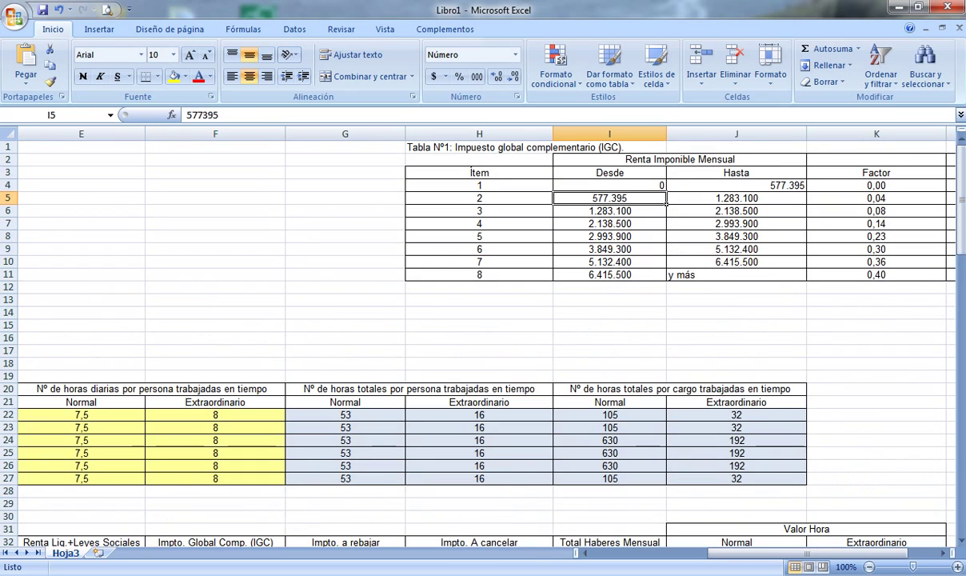
left_click(876, 185)
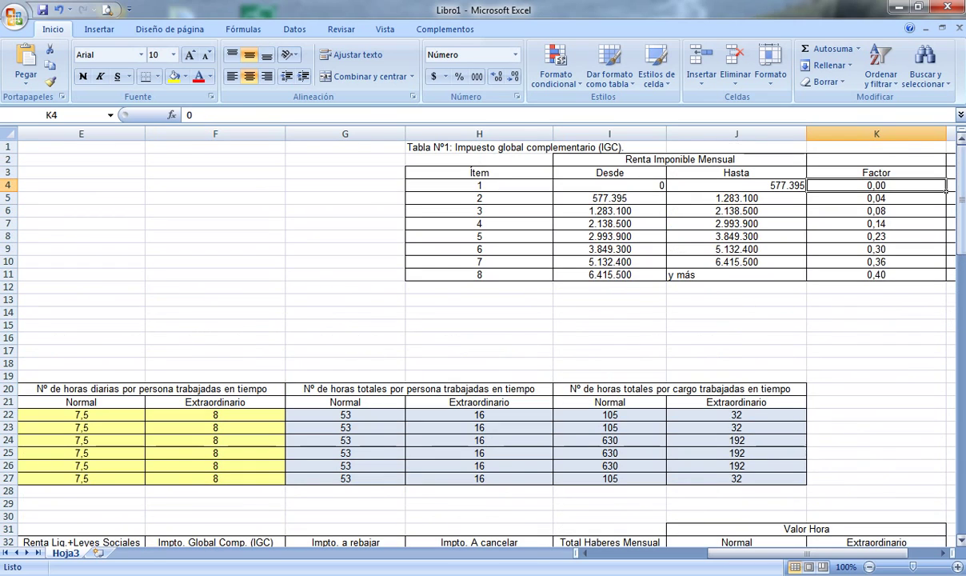
left_click_drag(960, 199, 961, 243)
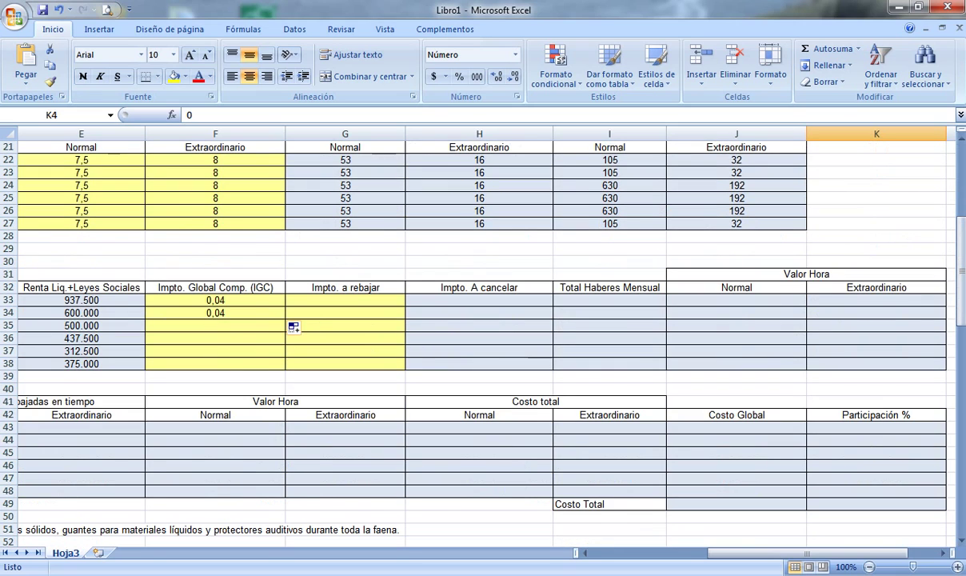
left_click(284, 326)
type("0")
key("Return")
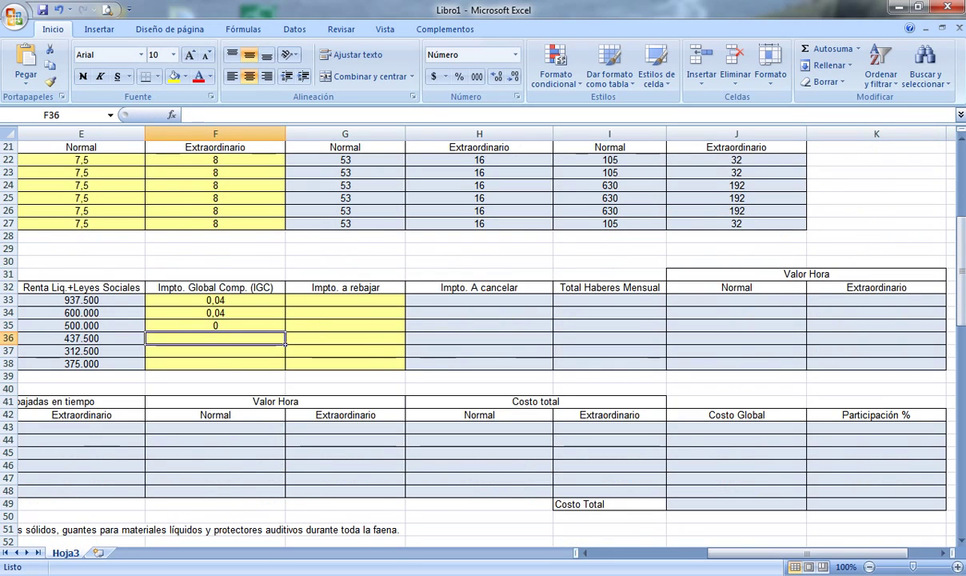
key("Up")
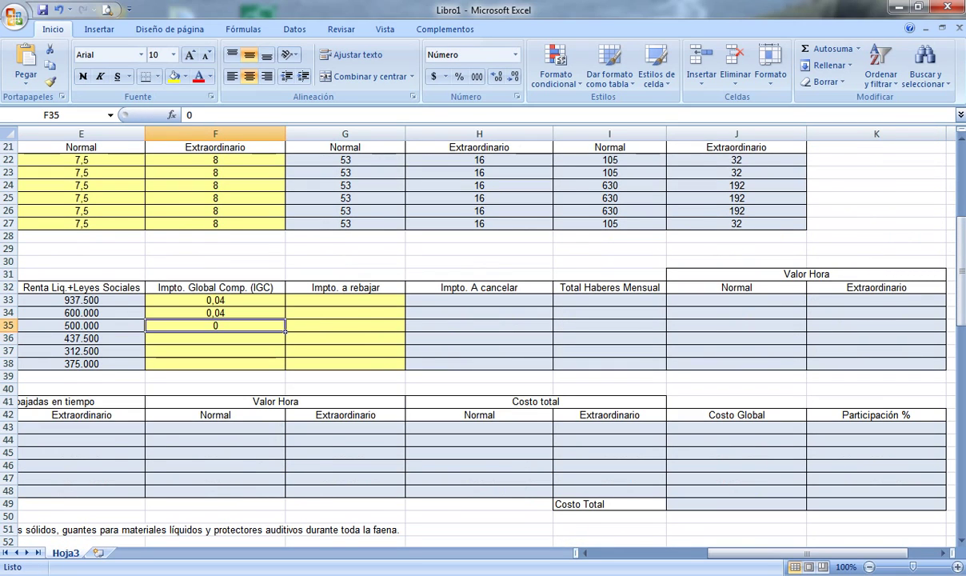
left_click_drag(285, 331, 286, 366)
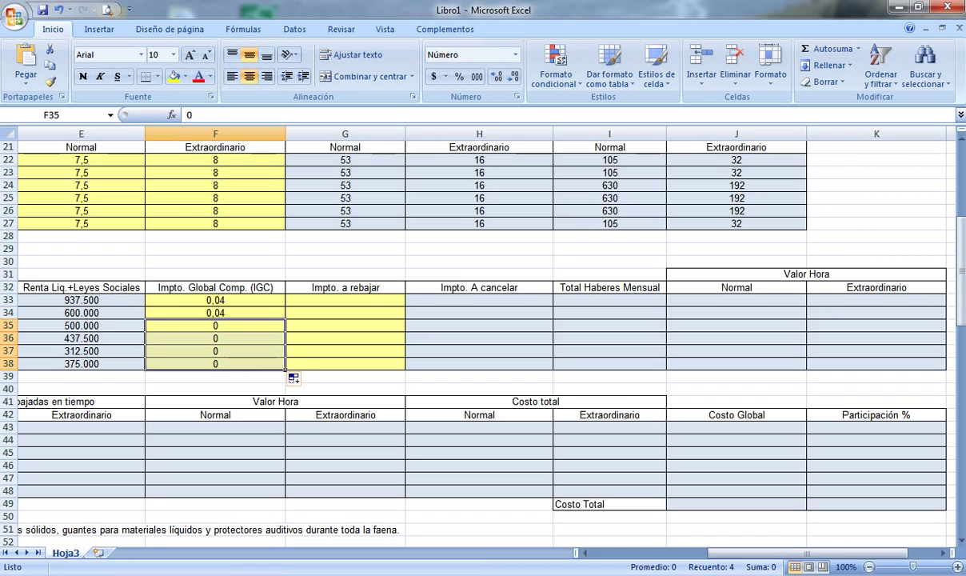
Take the Cantidad a rebajar from L5 of Tabla Nº1, enter 23095 as Impto. a rebajar in G33 and copy it to G34
left_click(345, 299)
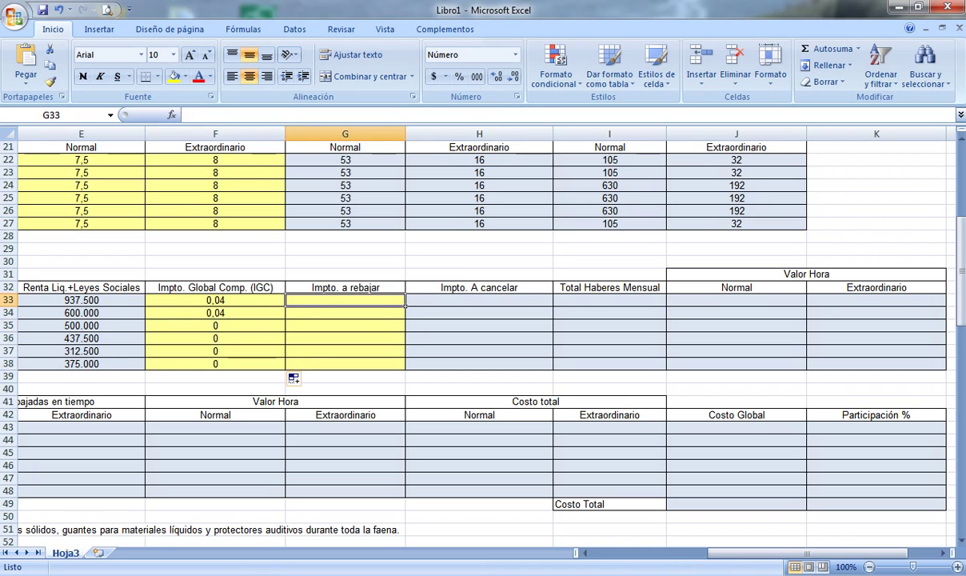
left_click_drag(961, 274, 960, 196)
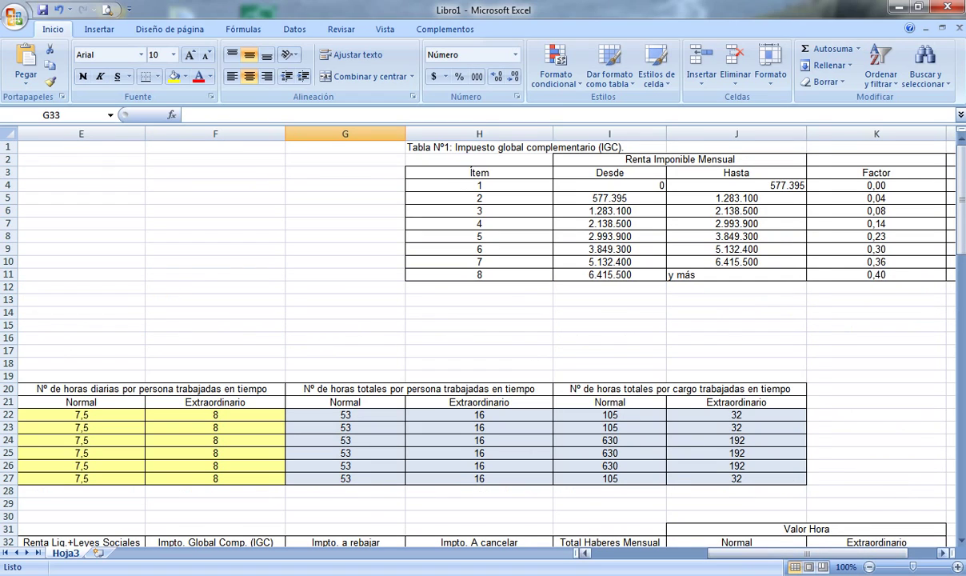
left_click(943, 553)
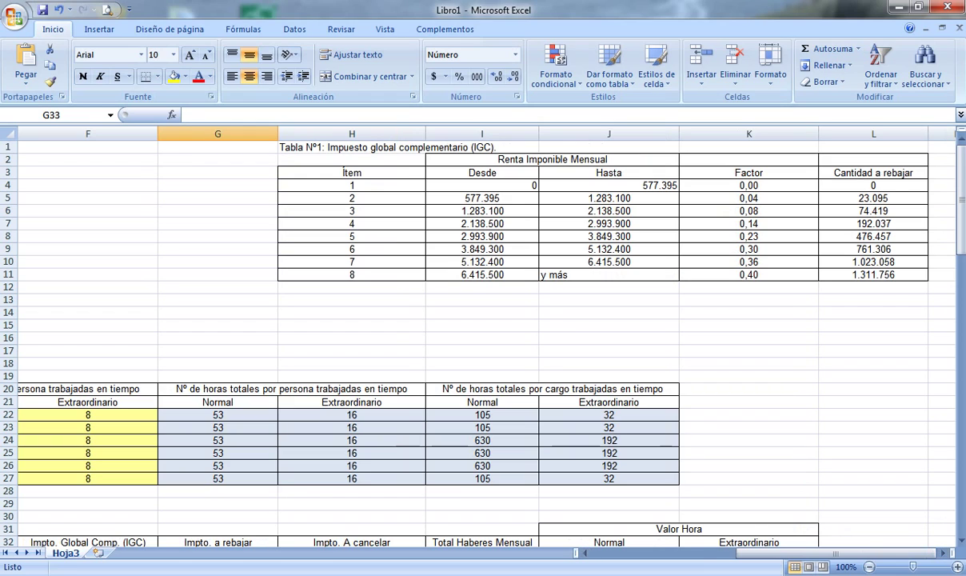
left_click(873, 198)
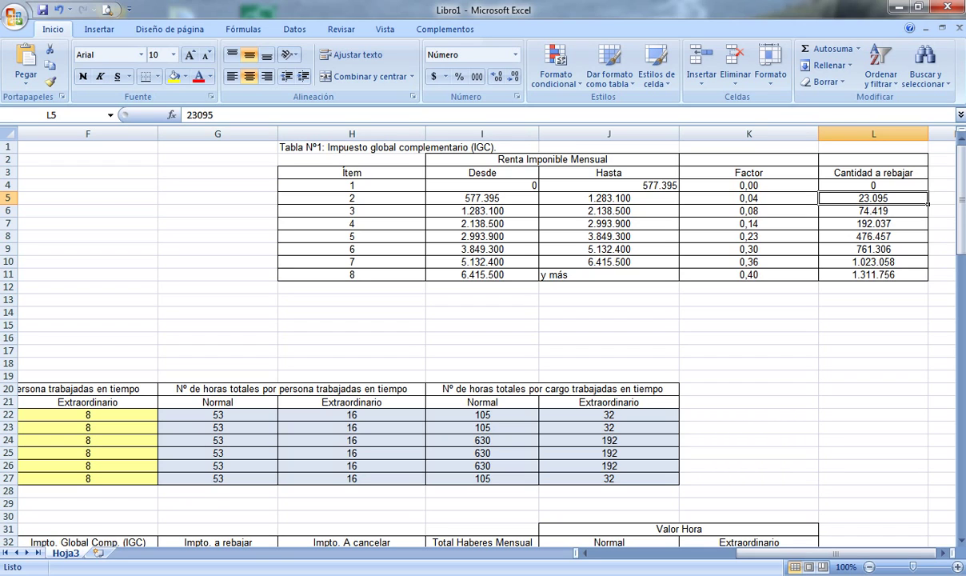
mouse_move(961, 236)
left_mouse_down()
mouse_move(961, 289)
mouse_move(960, 240)
left_mouse_up()
left_click(272, 339)
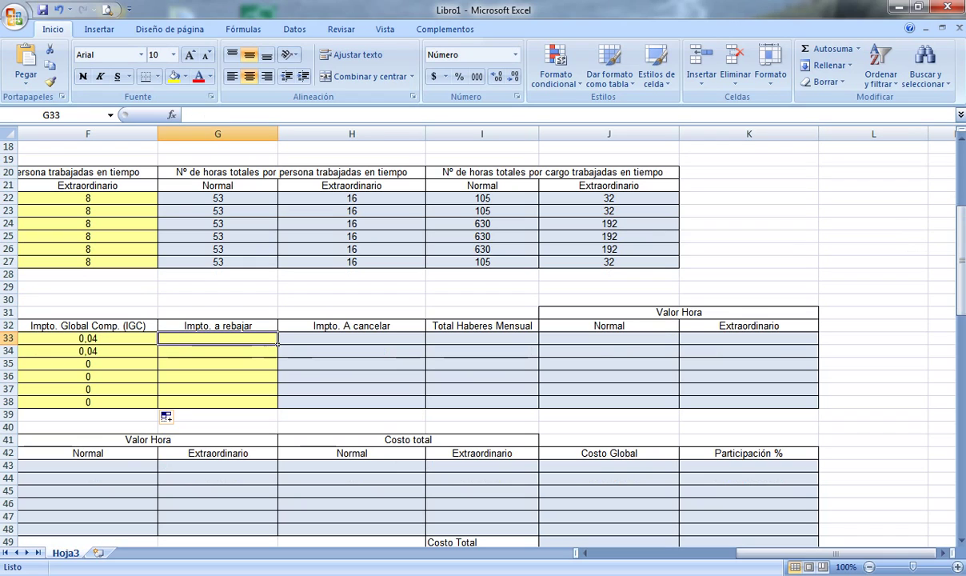
type("23095")
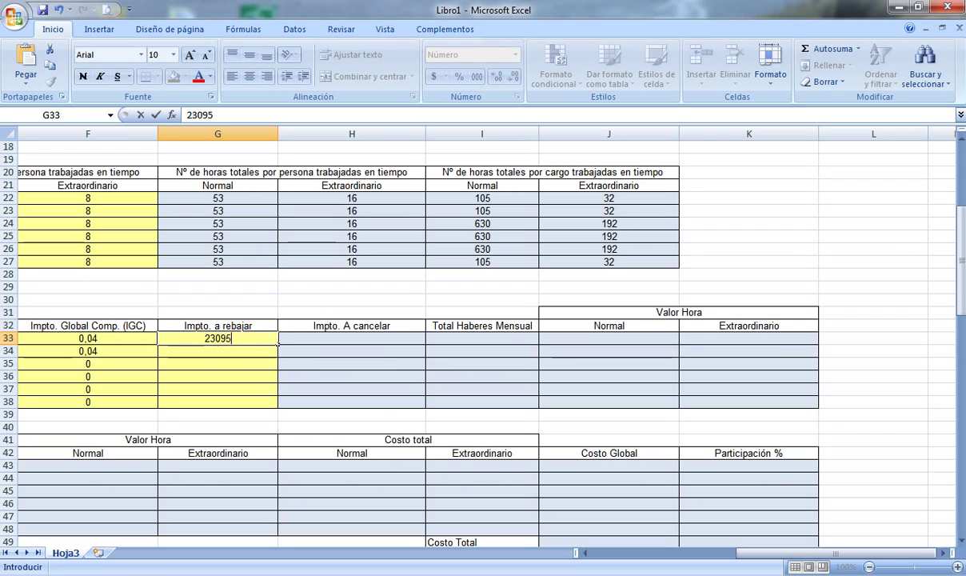
key("Return")
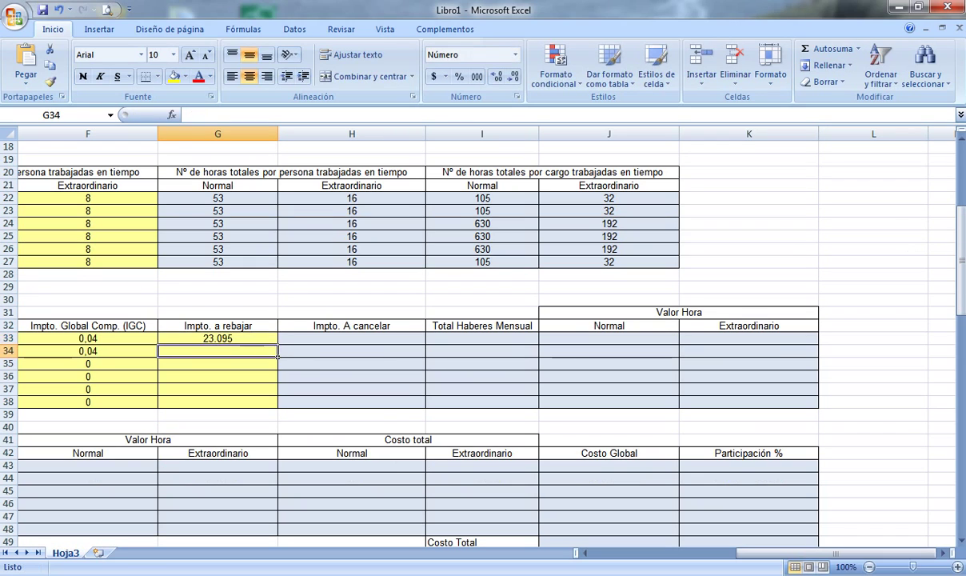
left_click(272, 340)
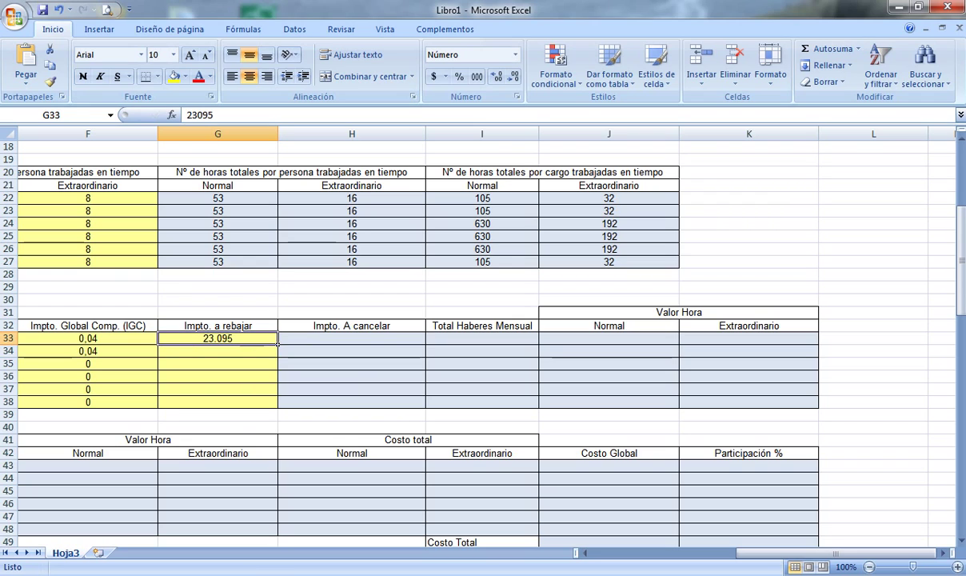
left_click_drag(278, 345, 277, 356)
Enter 0 as the Maestro de Primera's Impto. a rebajar in G35 and fill it down to G38
left_click(272, 364)
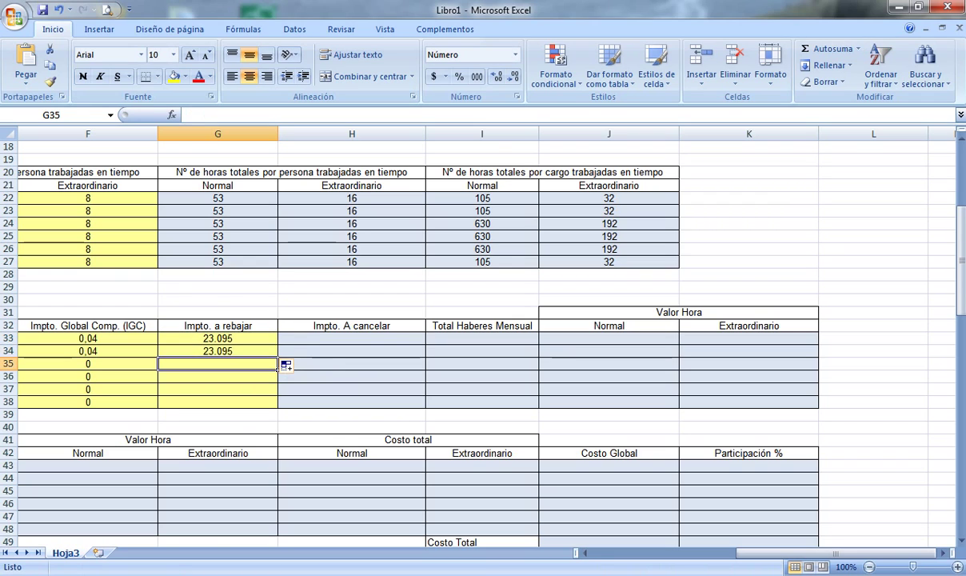
type("0")
key("Return")
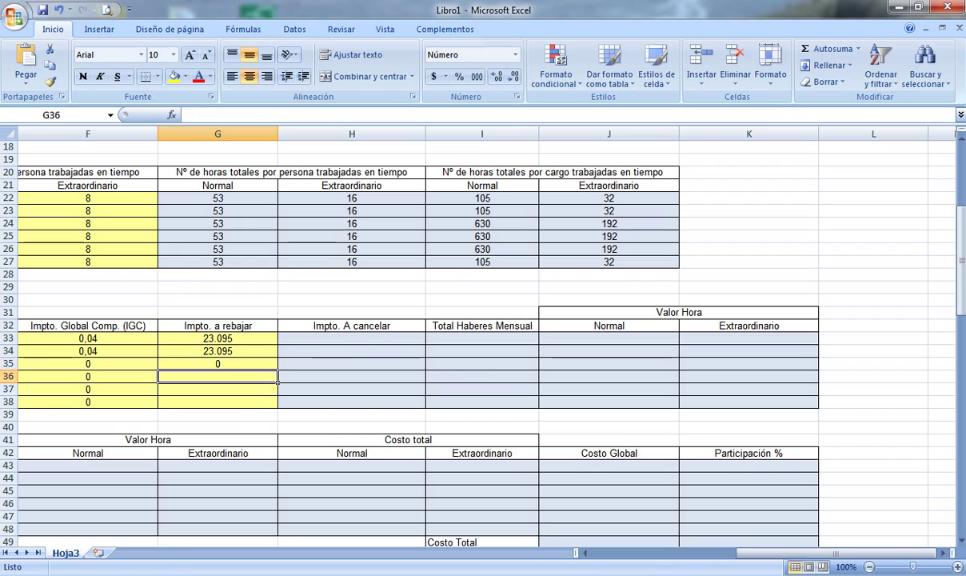
left_click(271, 364)
left_click_drag(277, 370, 278, 405)
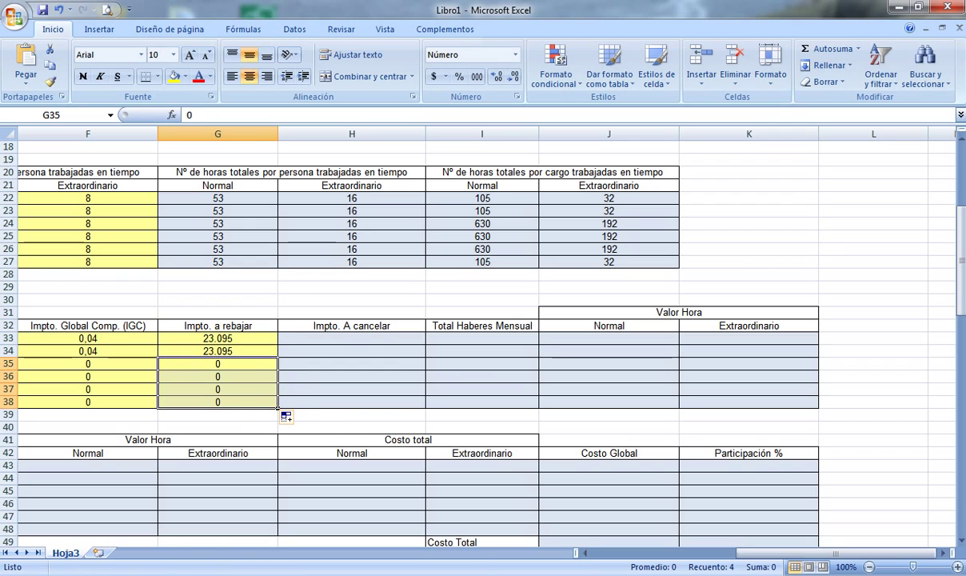
Enter +E33*F33-G33 as the Supervisor's Impto. A cancelar in H33 and fill the formula down to H38
left_click_drag(836, 552, 756, 553)
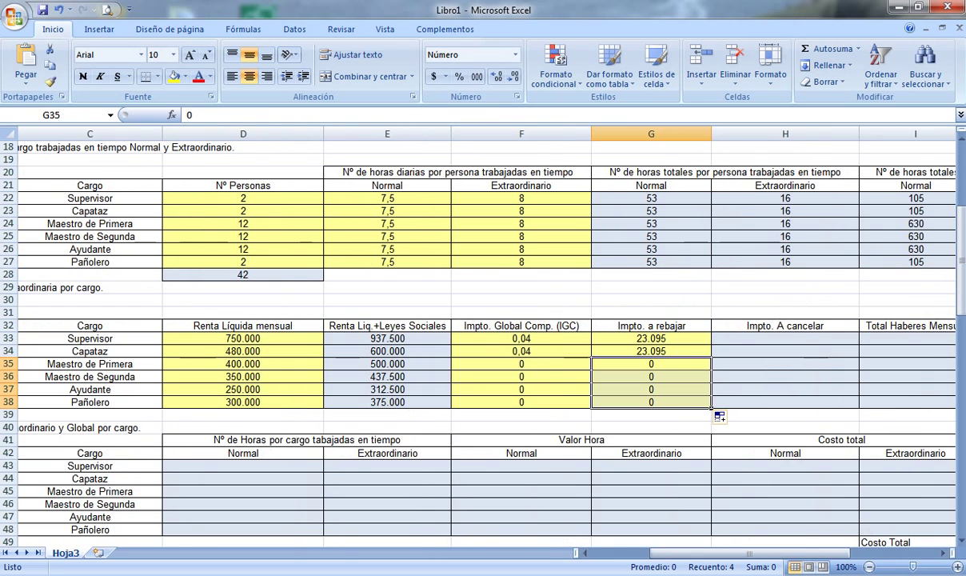
left_click(784, 338)
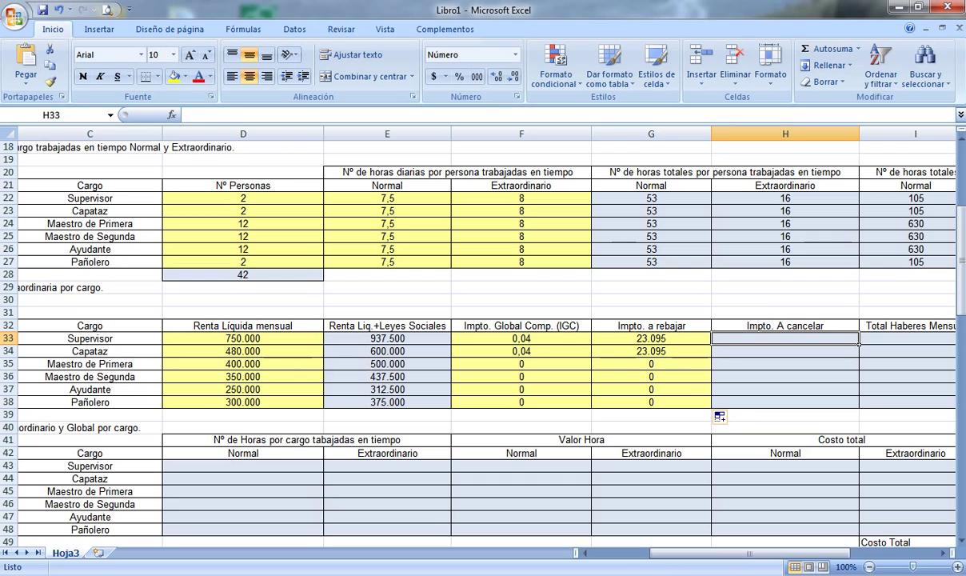
type("+")
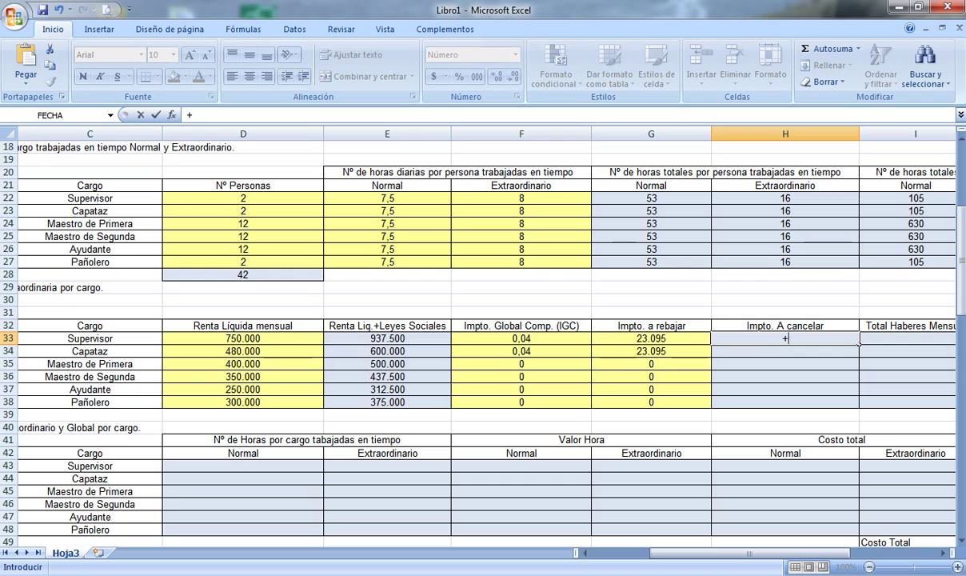
left_click(387, 338)
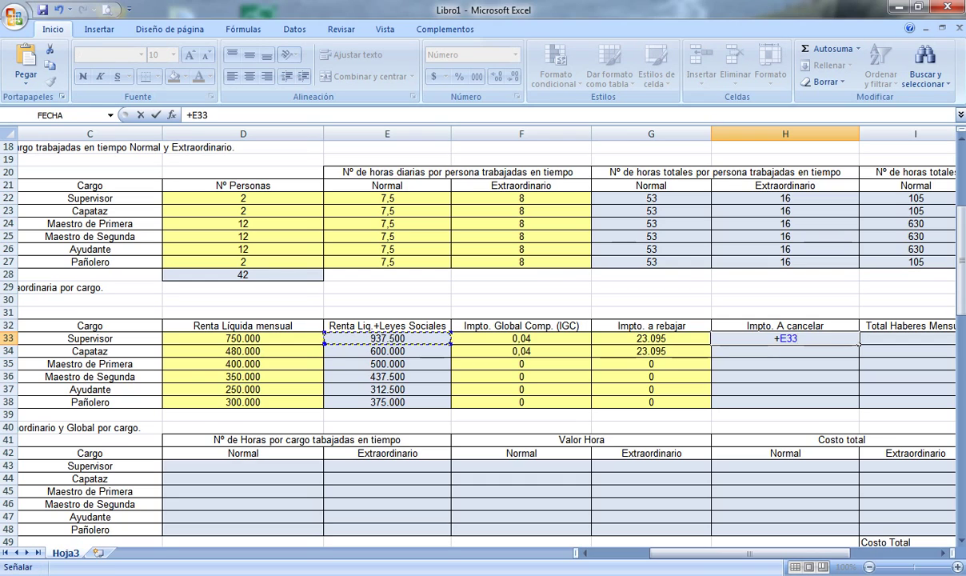
type("*")
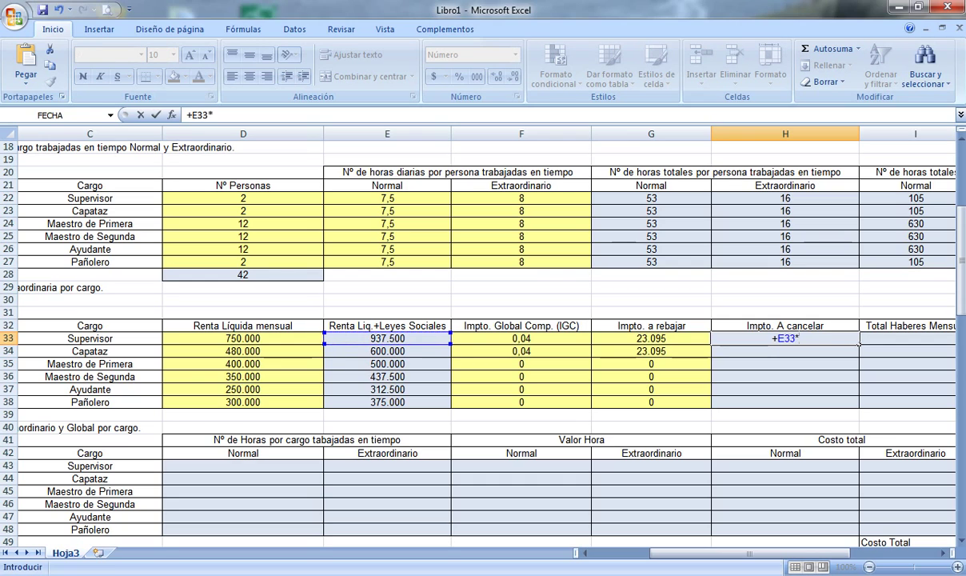
left_click(520, 338)
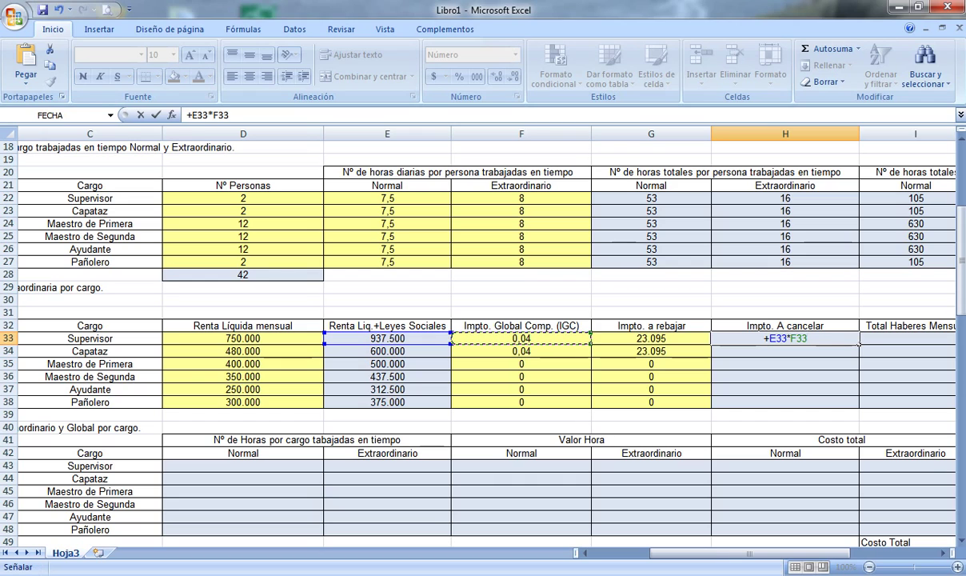
type("-")
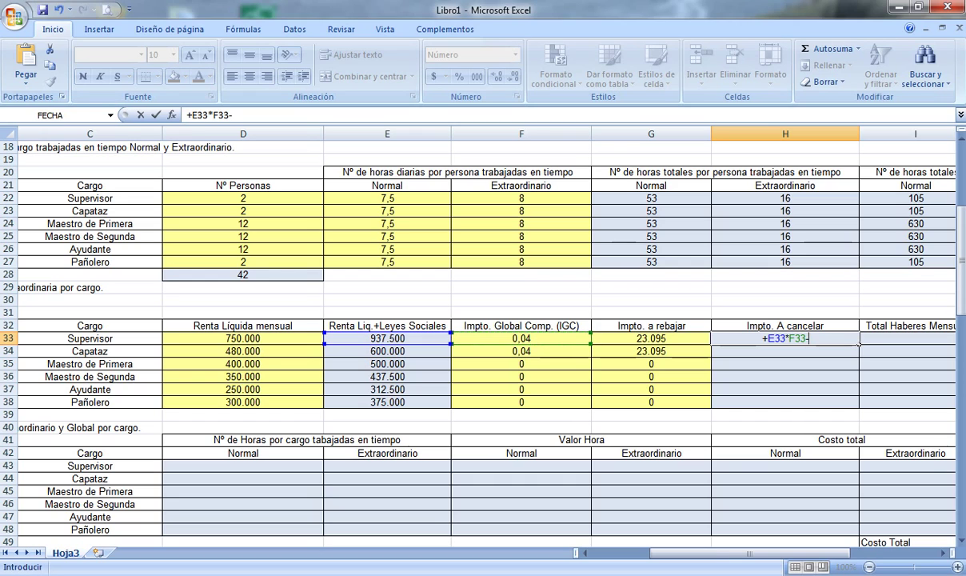
left_click(651, 338)
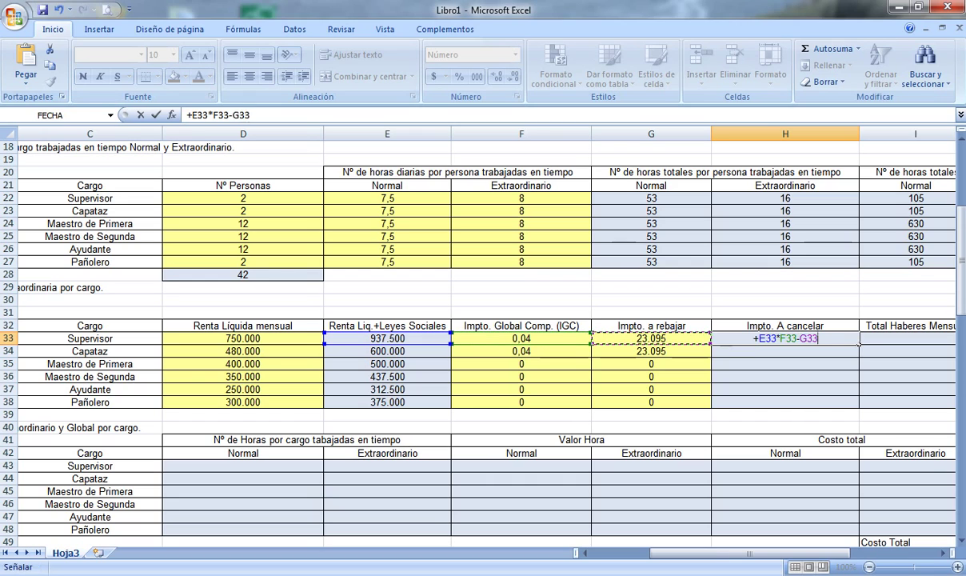
key("Return")
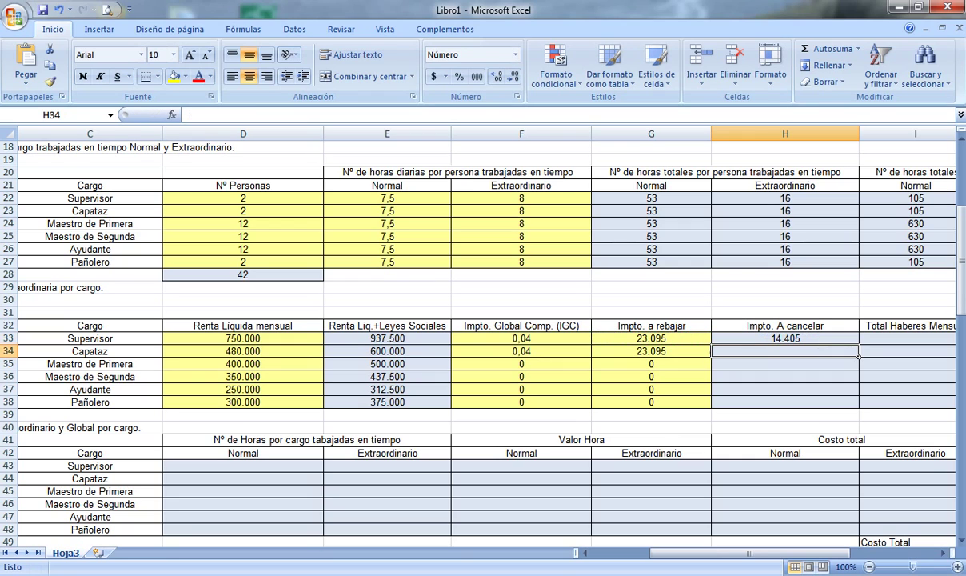
left_click(784, 339)
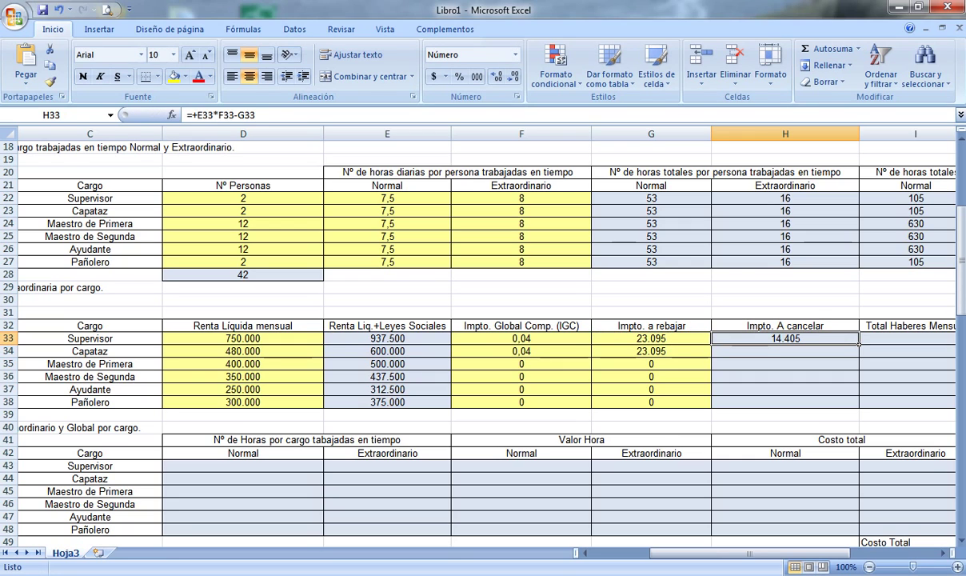
left_click_drag(860, 344, 860, 406)
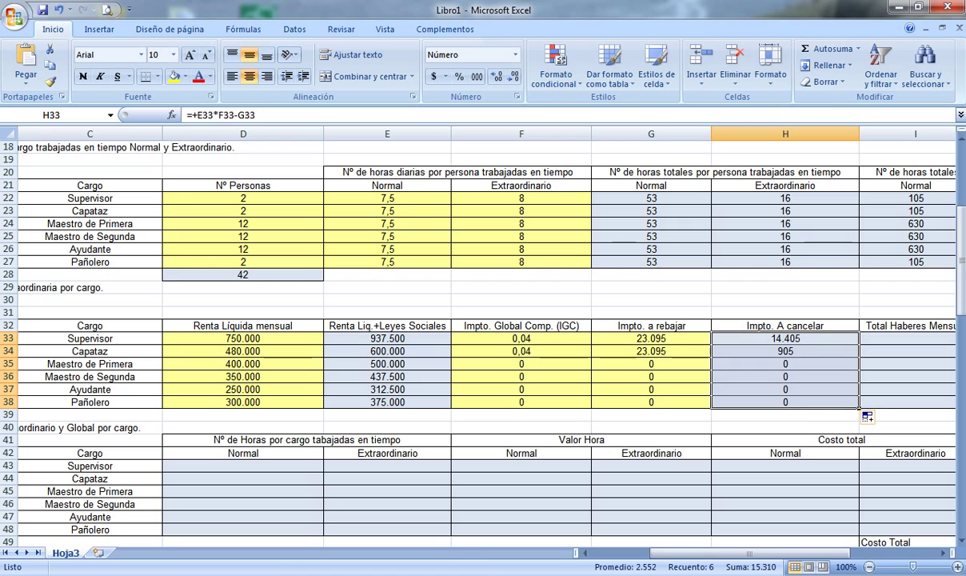
left_click_drag(749, 552, 777, 552)
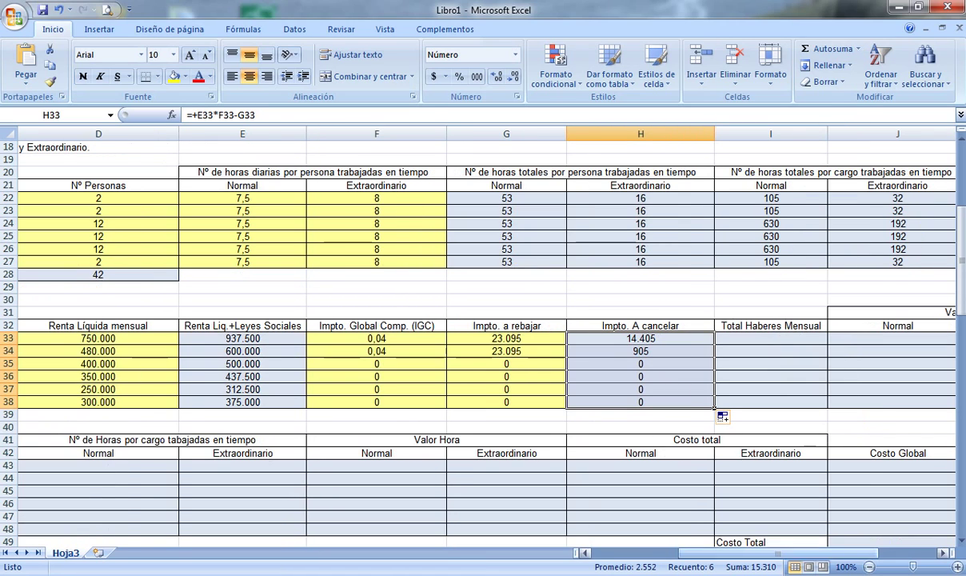
Enter +E33+H33 as the Supervisor's Total Haberes Mensual in I33 and fill the formula down to I38
left_click(770, 338)
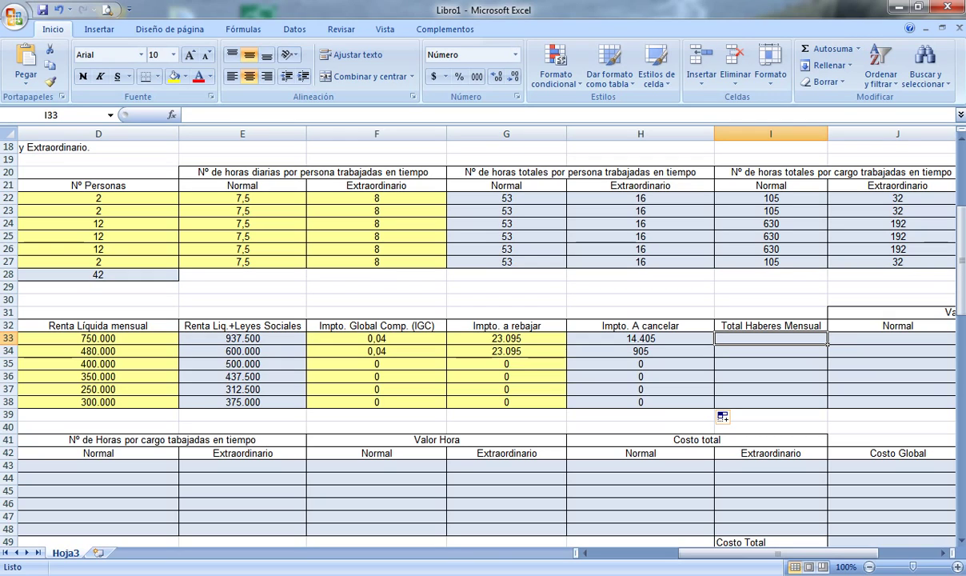
type("+")
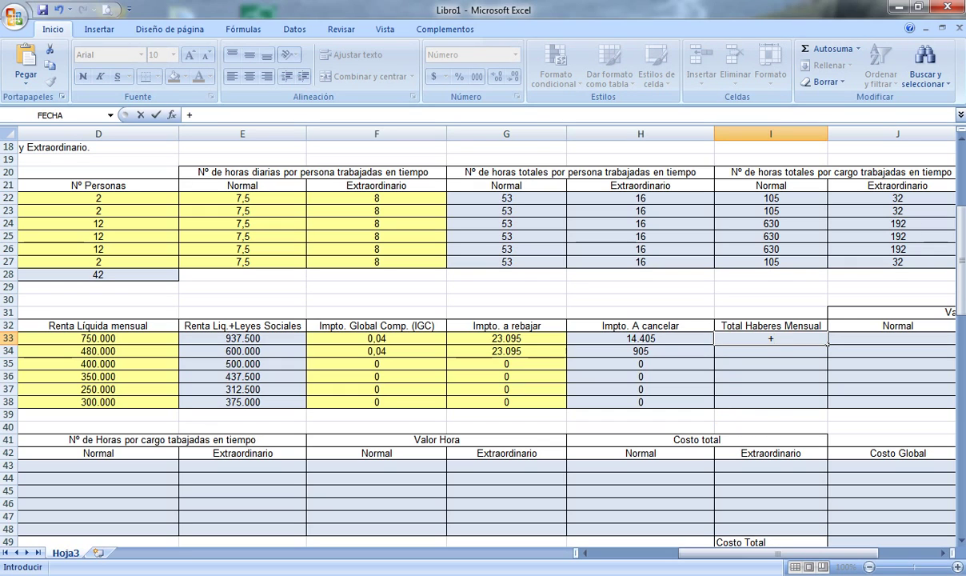
left_click(242, 338)
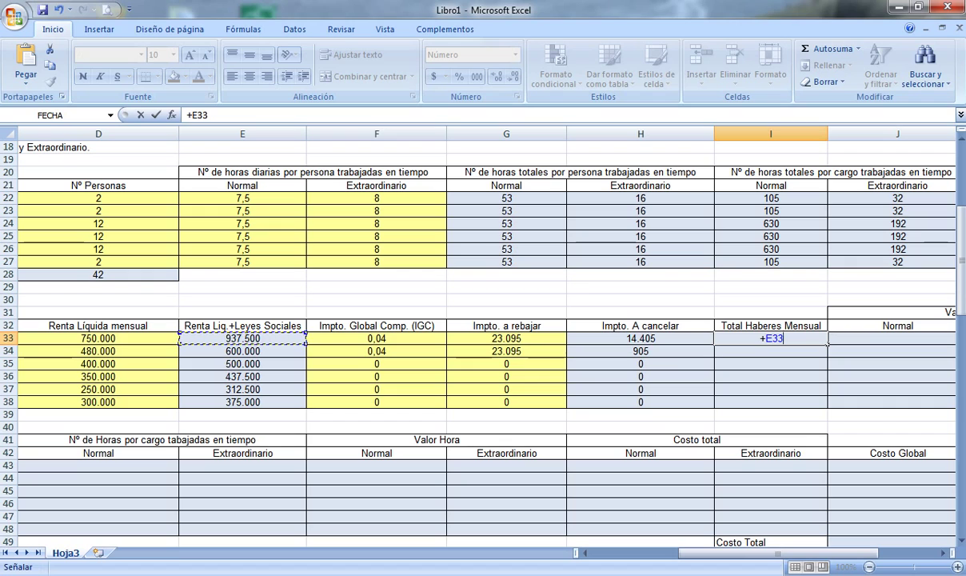
type("+")
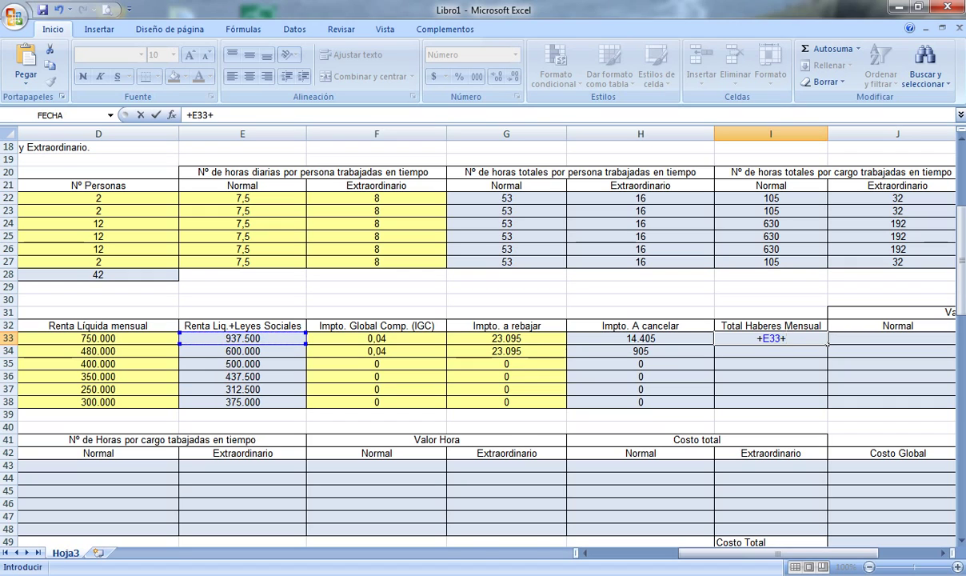
key("Left")
key("ctrl+Return")
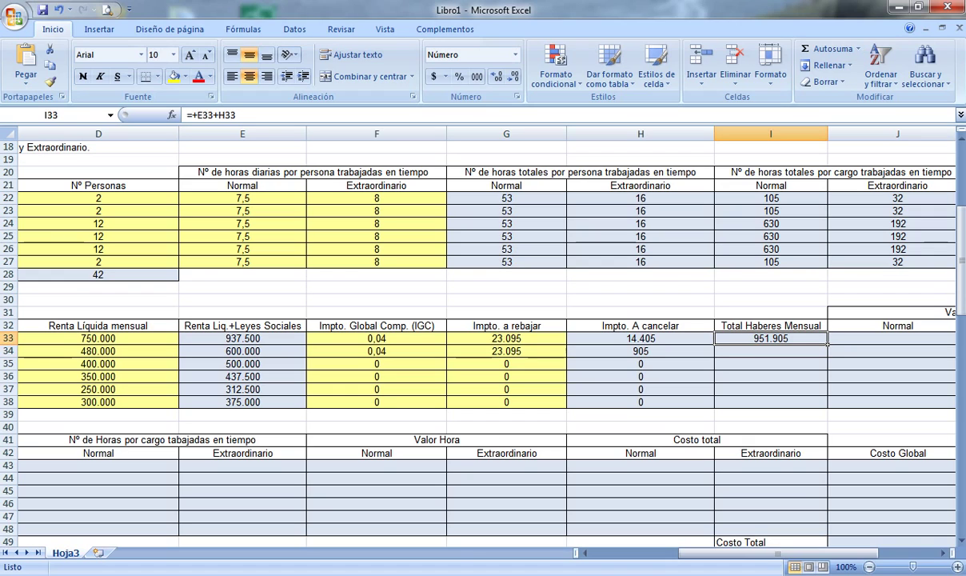
left_click_drag(827, 344, 827, 406)
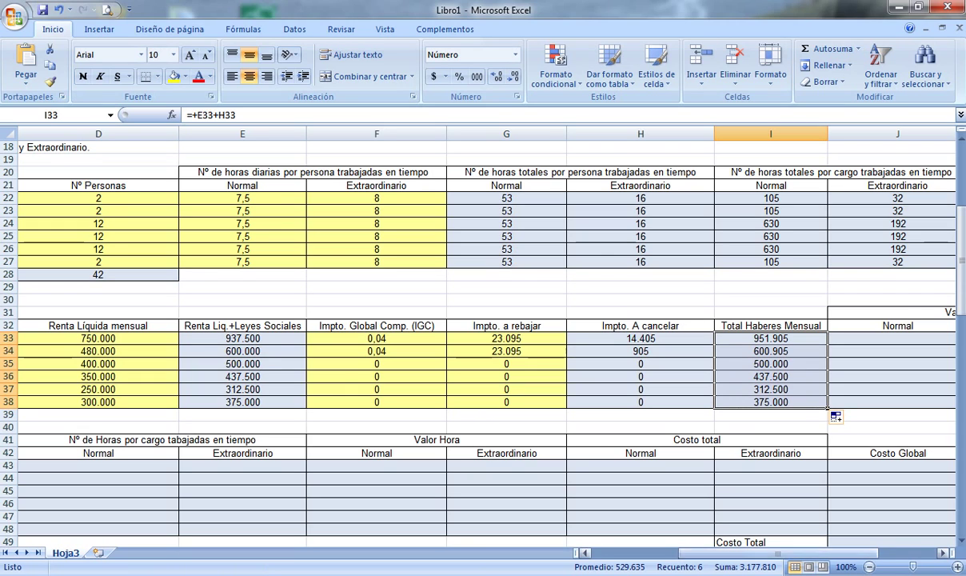
Look up the monthly working hours in the Notepad job notes for the normal Valor Hora, and return to the Excel worksheet
left_click_drag(780, 552, 838, 552)
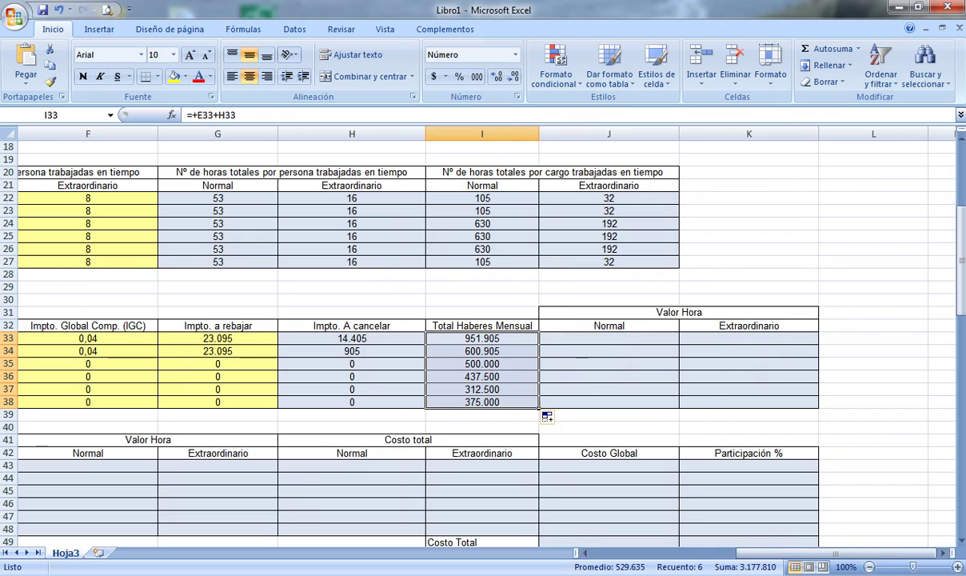
left_click(609, 338)
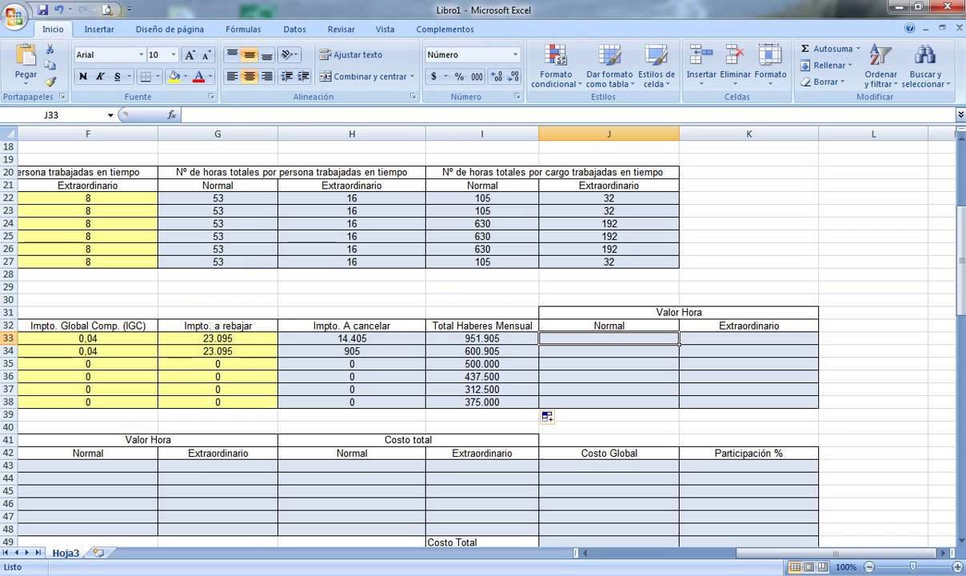
key("Left")
left_click(609, 338)
key("alt+Tab")
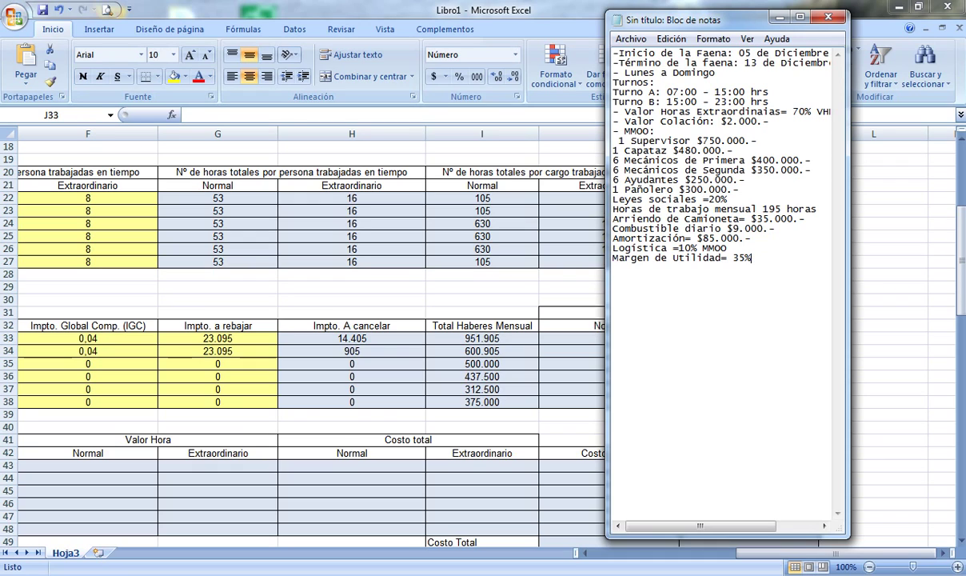
left_click_drag(613, 210, 813, 210)
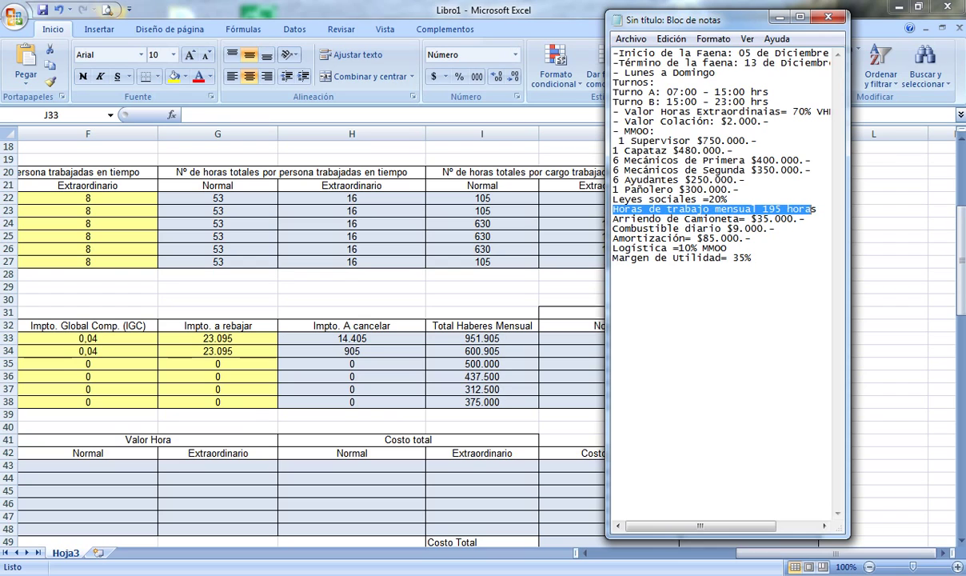
key("alt+Tab")
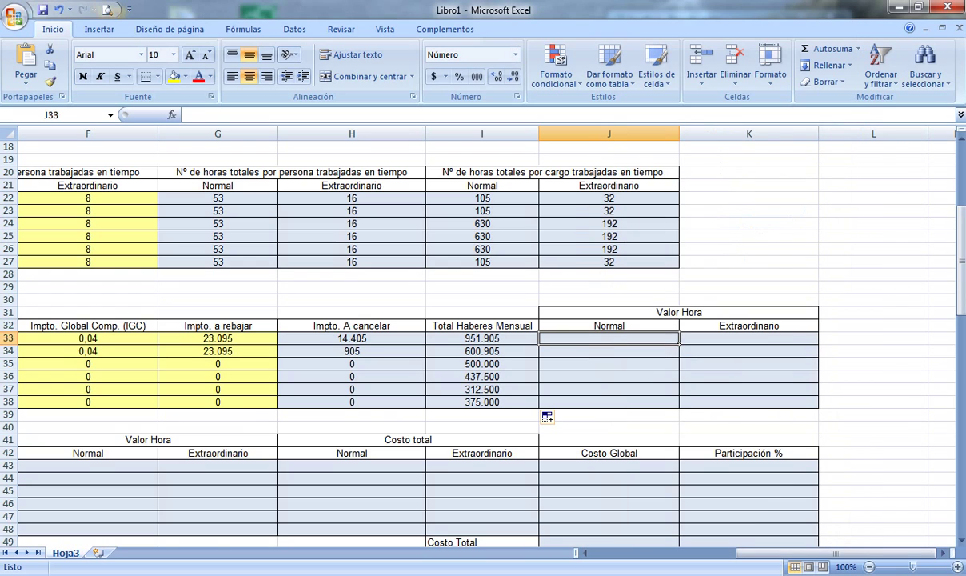
Enter +I33/195 as the Supervisor's normal Valor Hora in J33 and fill the formula down to J38
type("+")
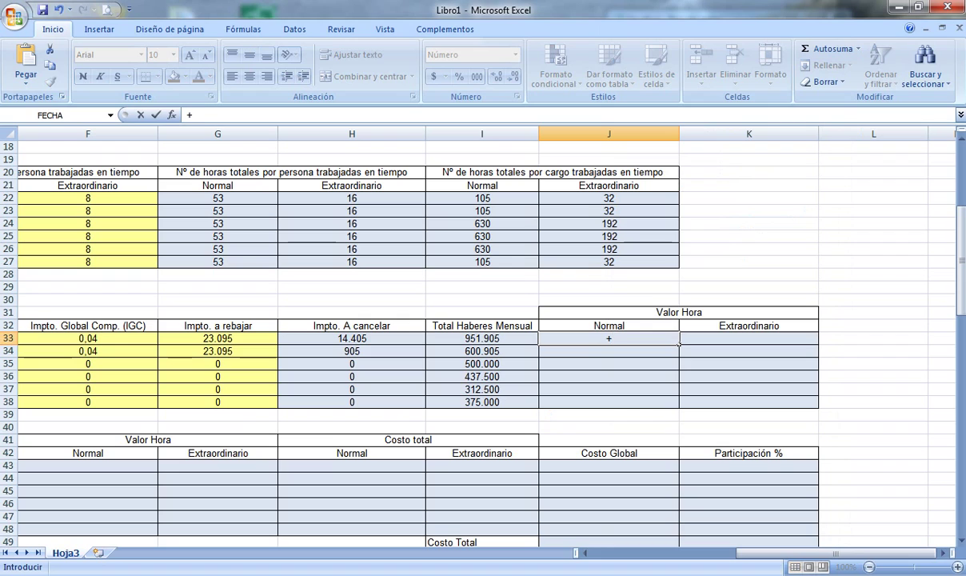
key("Left")
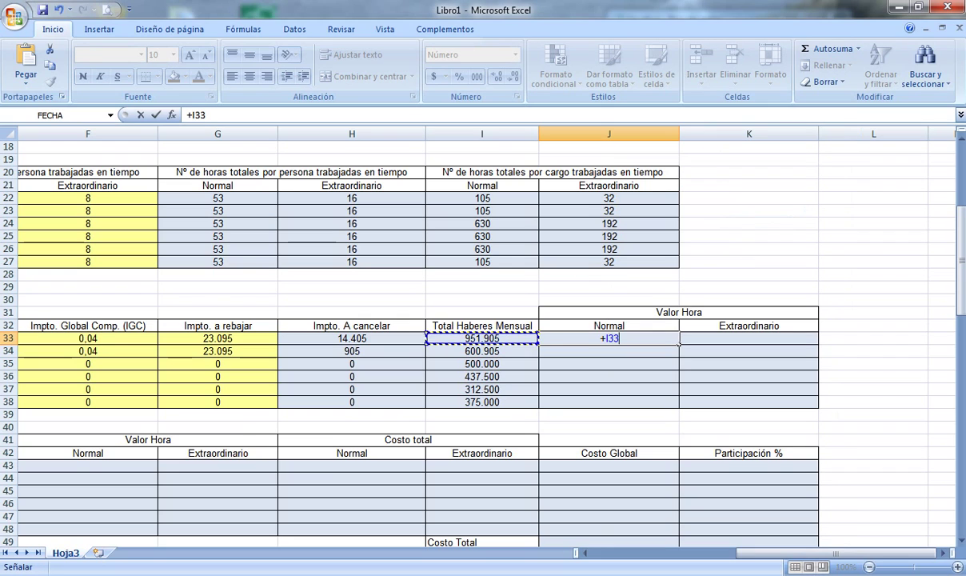
type("/19")
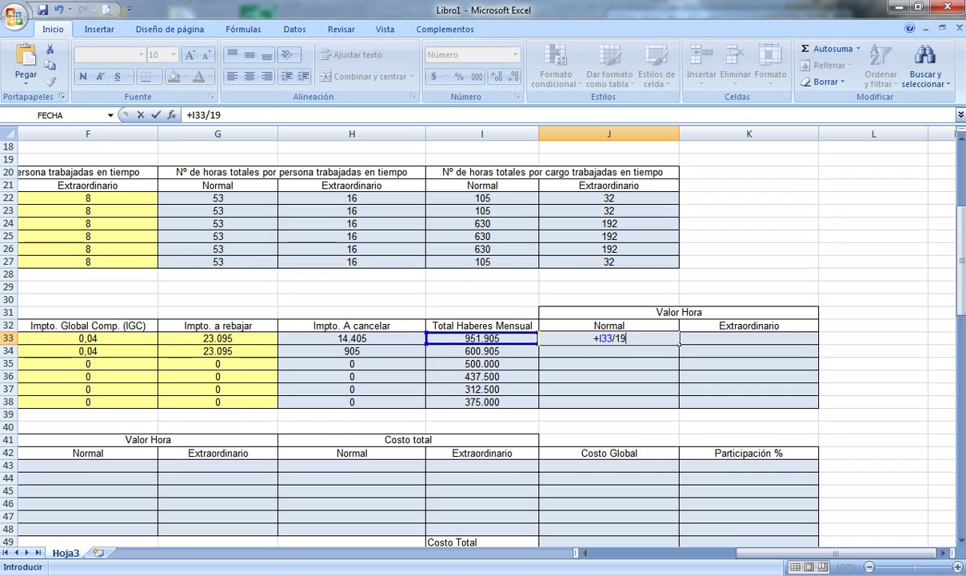
type("5")
key("Return")
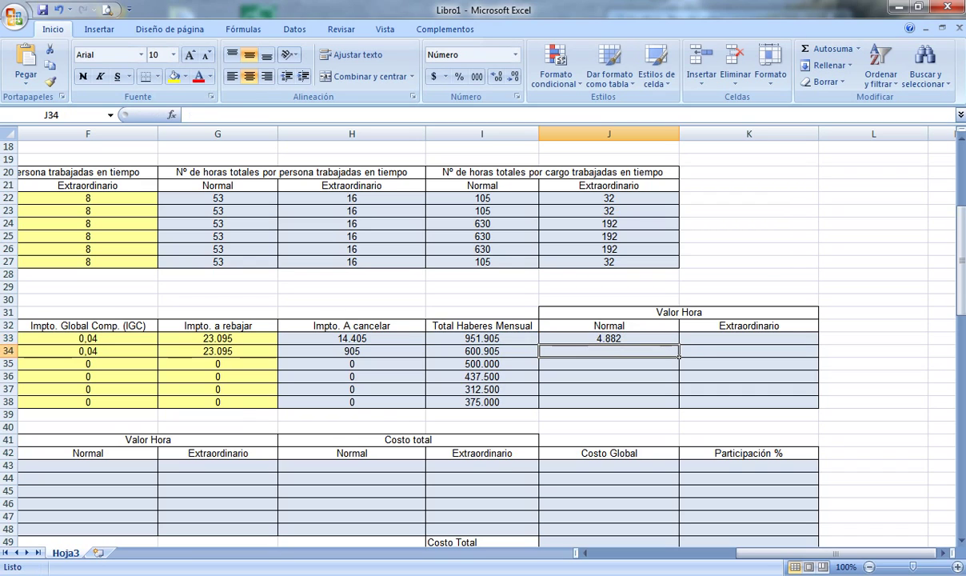
left_click(609, 339)
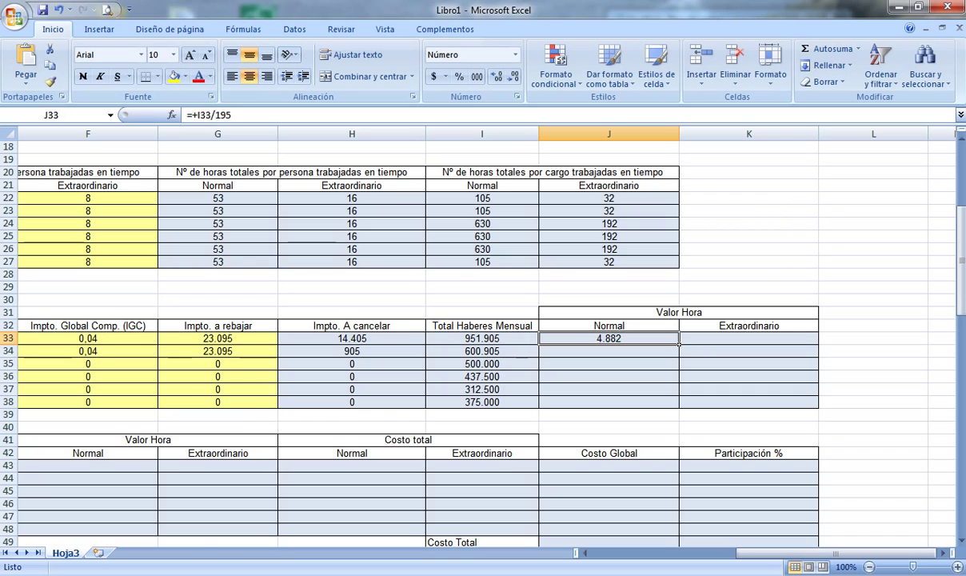
left_click_drag(679, 342, 679, 406)
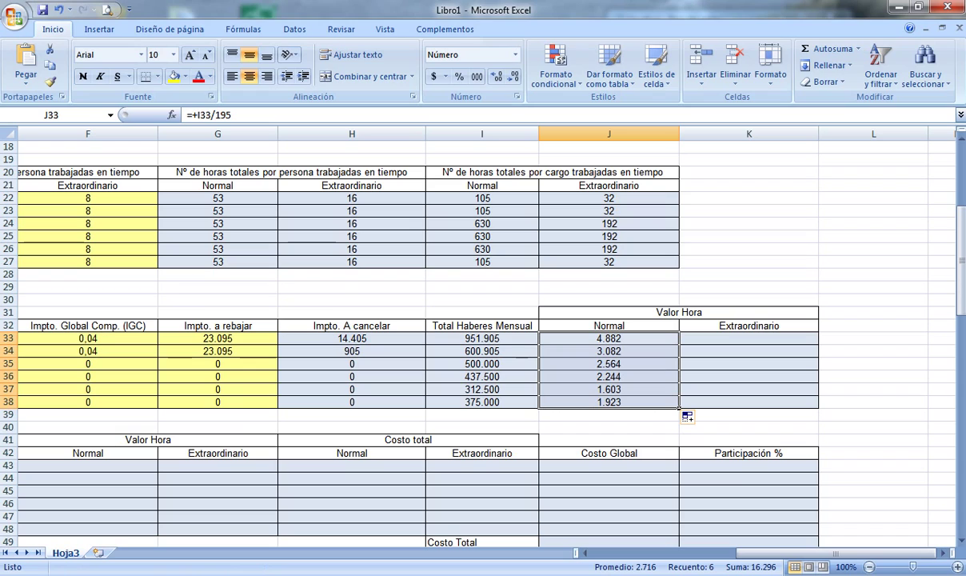
Look up the overtime percentage of the normal hourly rate in the Notepad job notes for K33, and minimize the notes
left_click(749, 339)
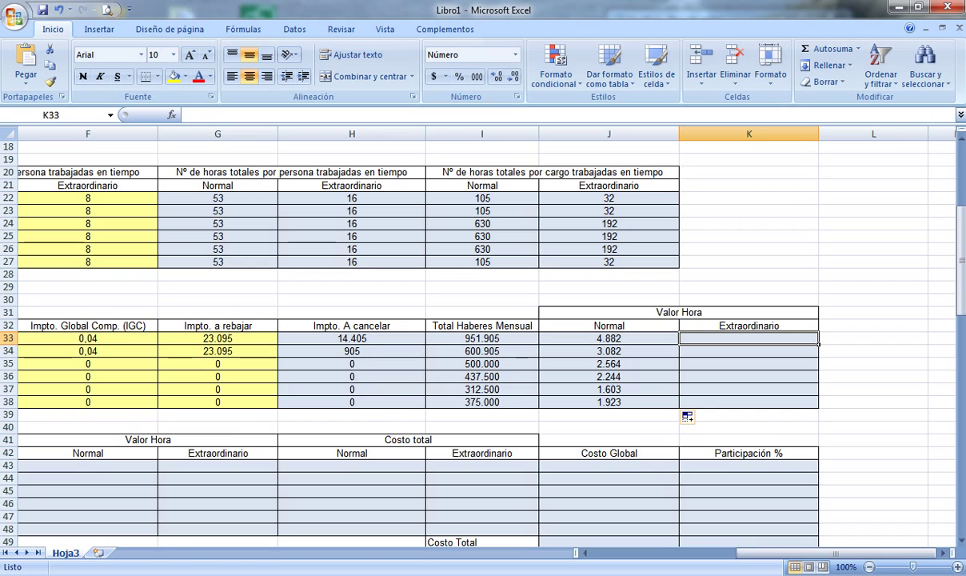
key("alt+Tab")
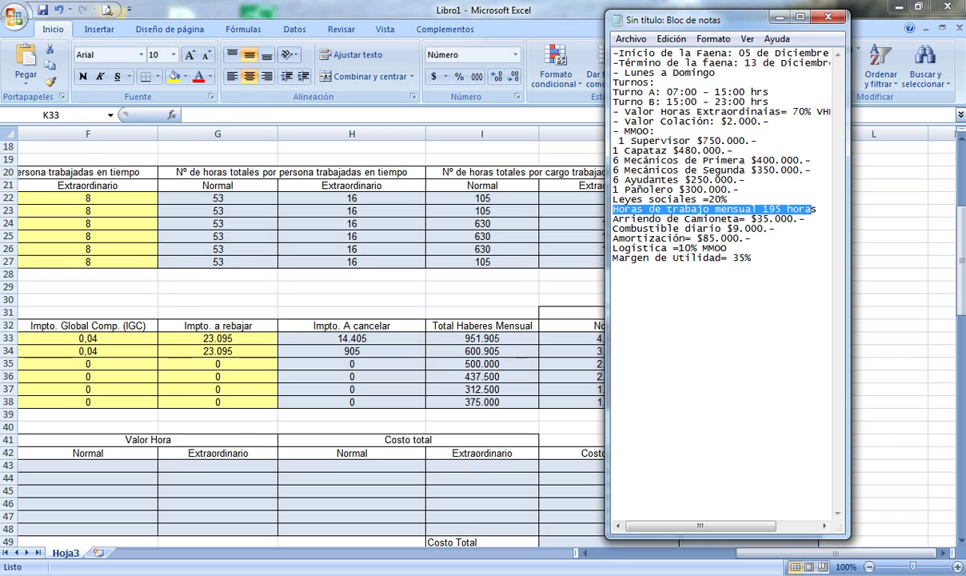
left_click_drag(799, 112, 832, 113)
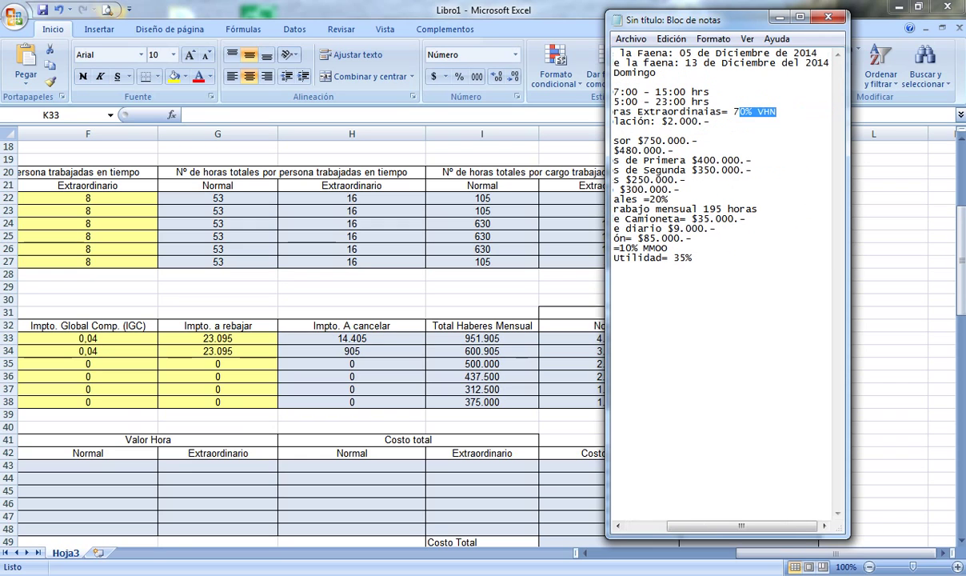
left_click(779, 16)
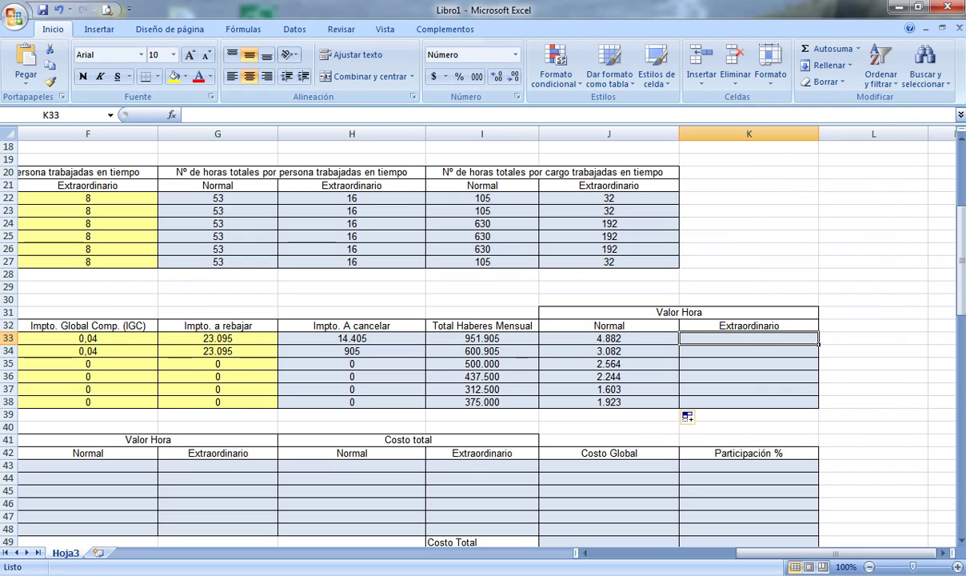
Enter +J33*1,7 as the Supervisor's Extraordinario Valor Hora in K33 and fill the formula down to K38
type("+")
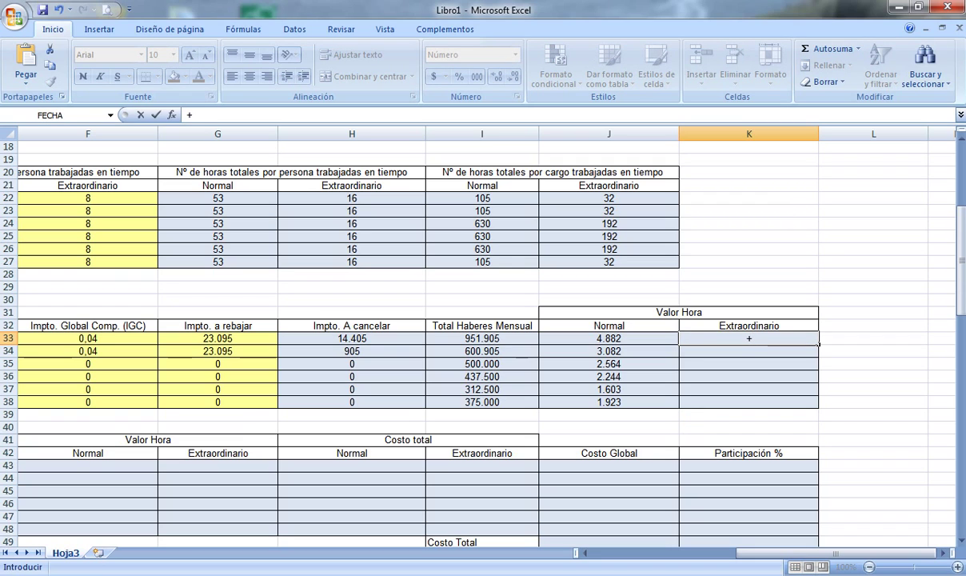
key("Left")
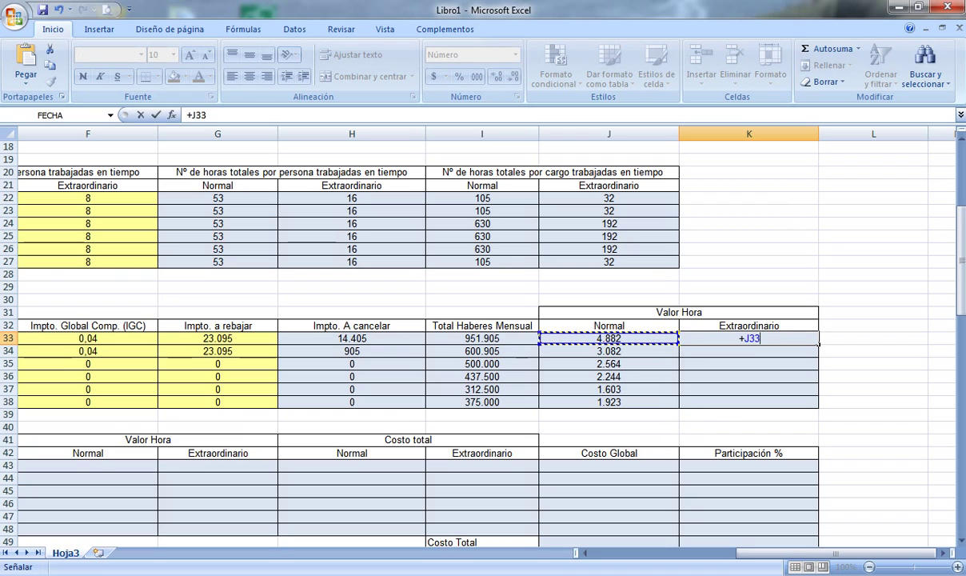
type("*")
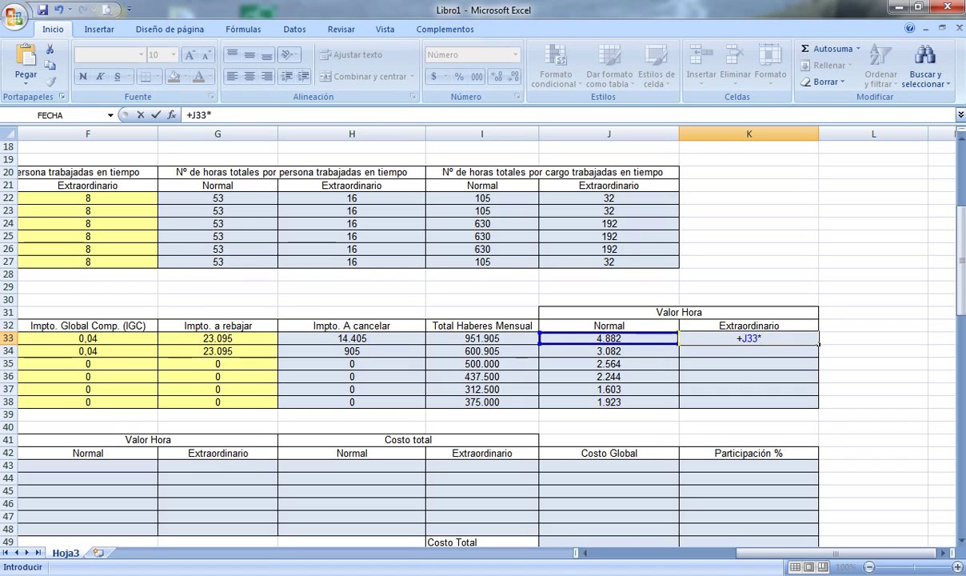
type("1,7")
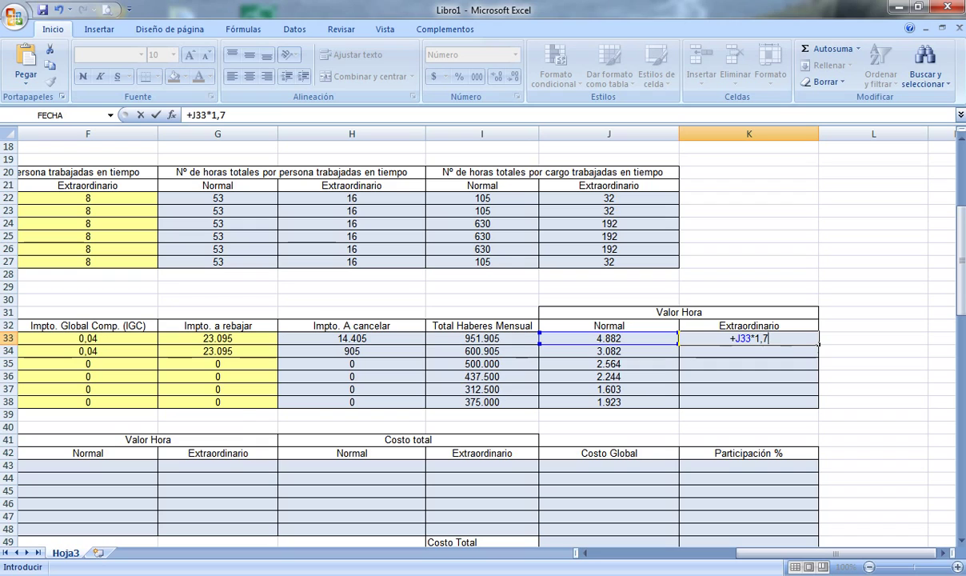
key("Return")
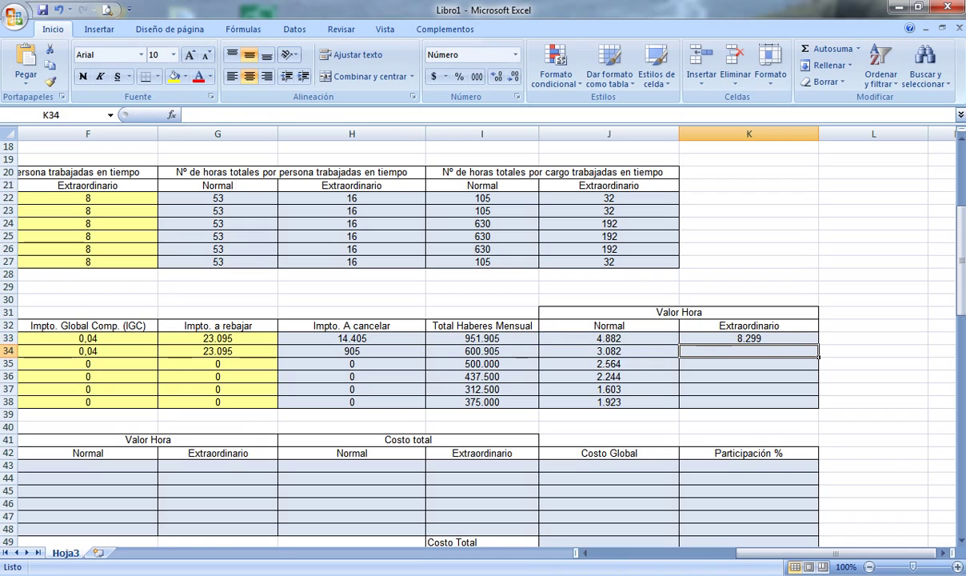
left_click(749, 338)
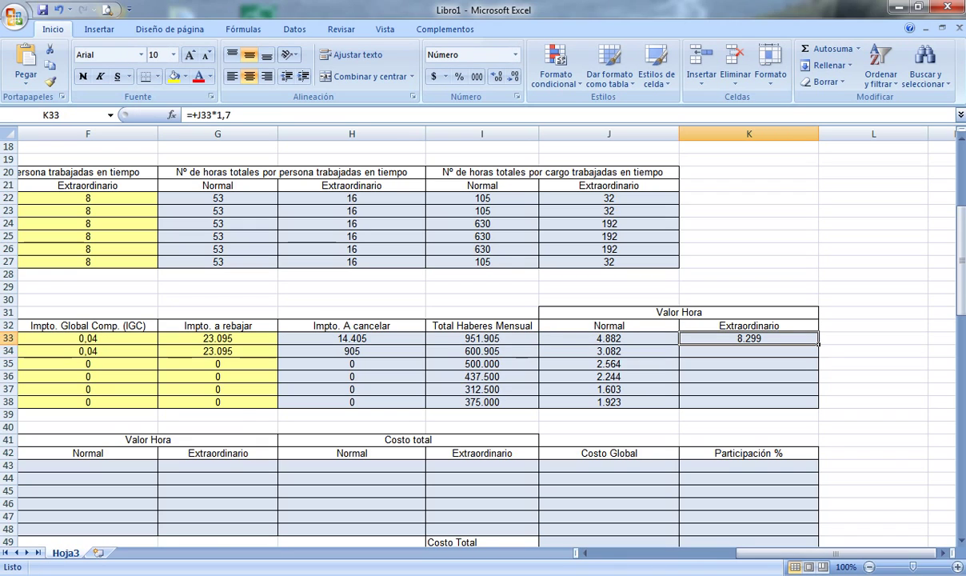
left_click_drag(818, 345, 809, 405)
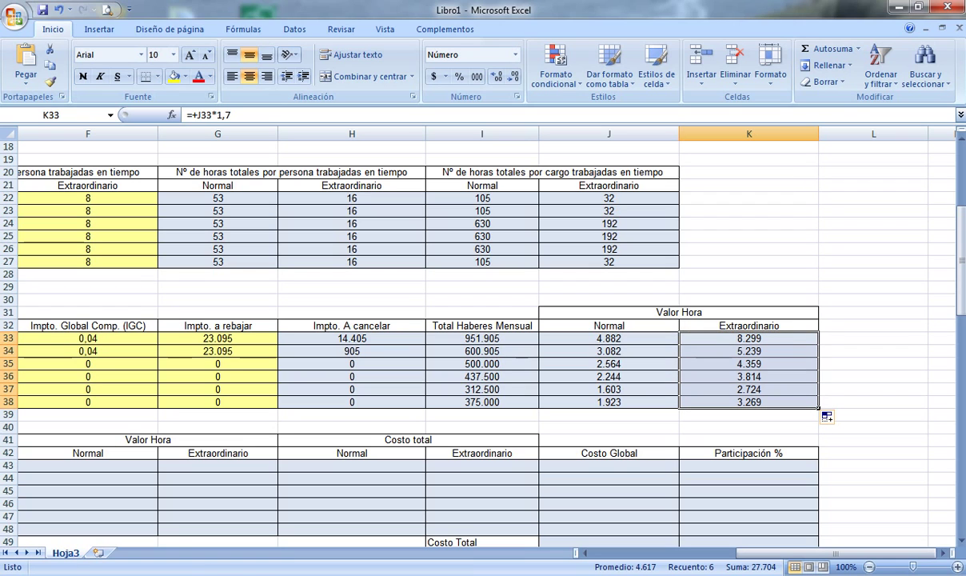
Enter +I22 in D43 of the total cost table as the Supervisor's normal hours per role
scroll(464, 320, "down", 3)
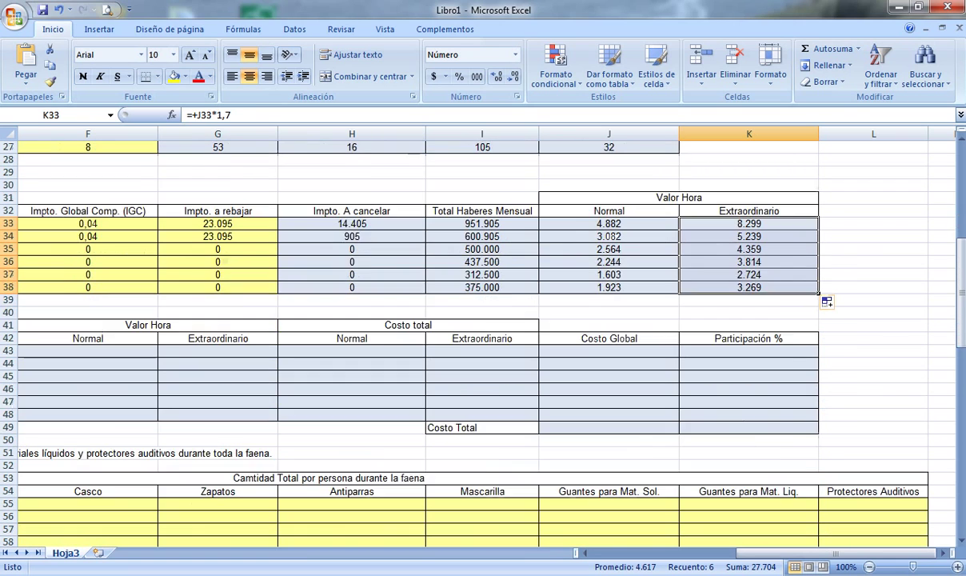
scroll(464, 320, "down", 1)
left_click_drag(835, 553, 692, 552)
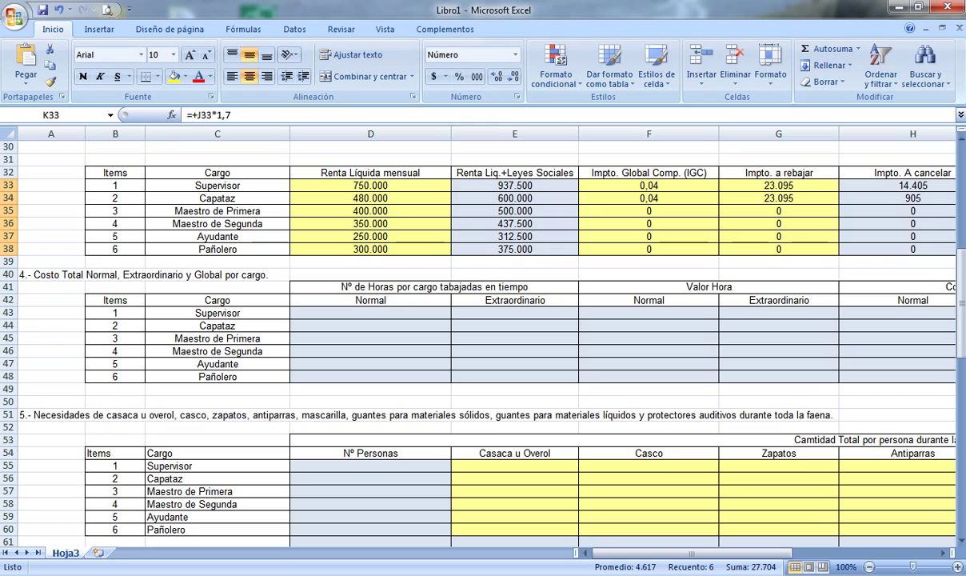
left_click(370, 313)
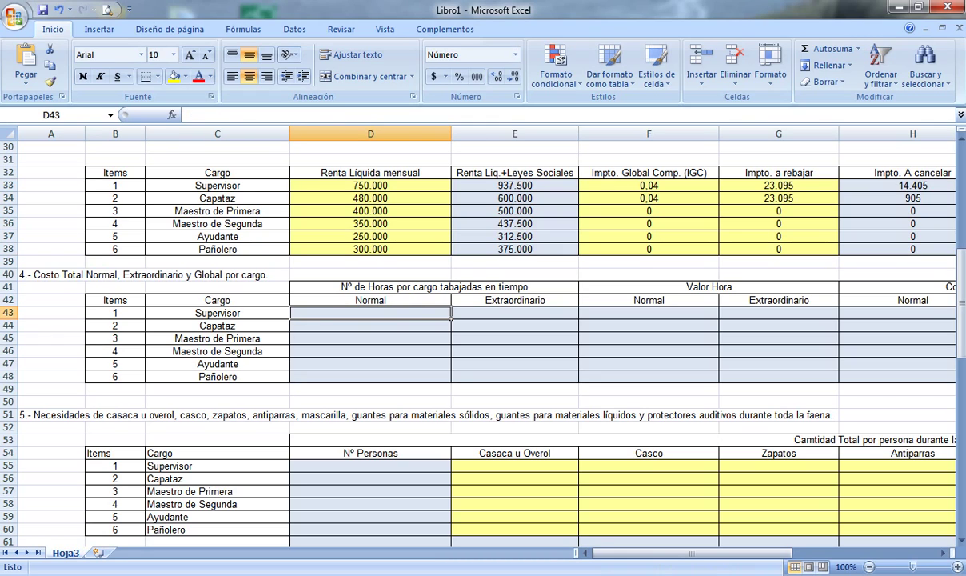
type("+")
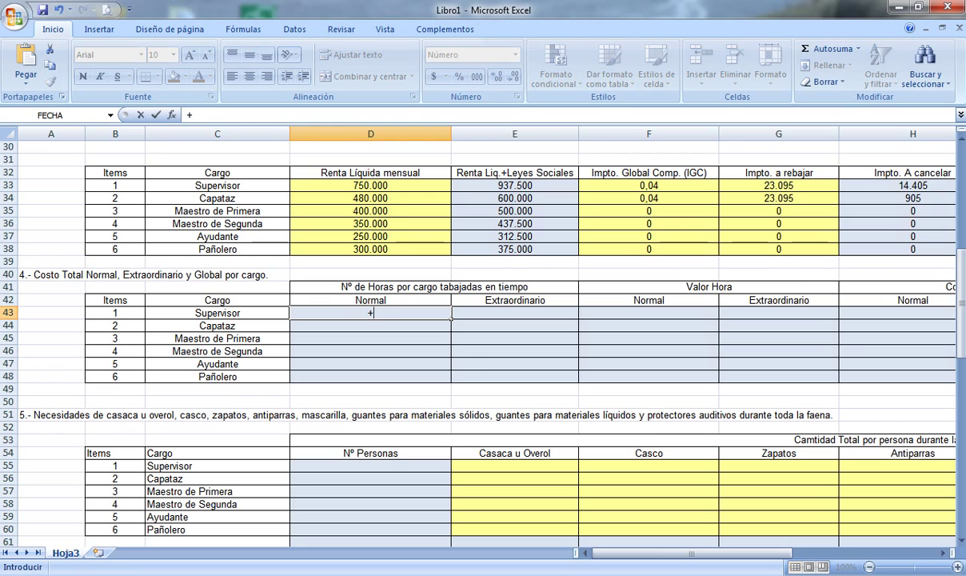
scroll(480, 336, "up", 6)
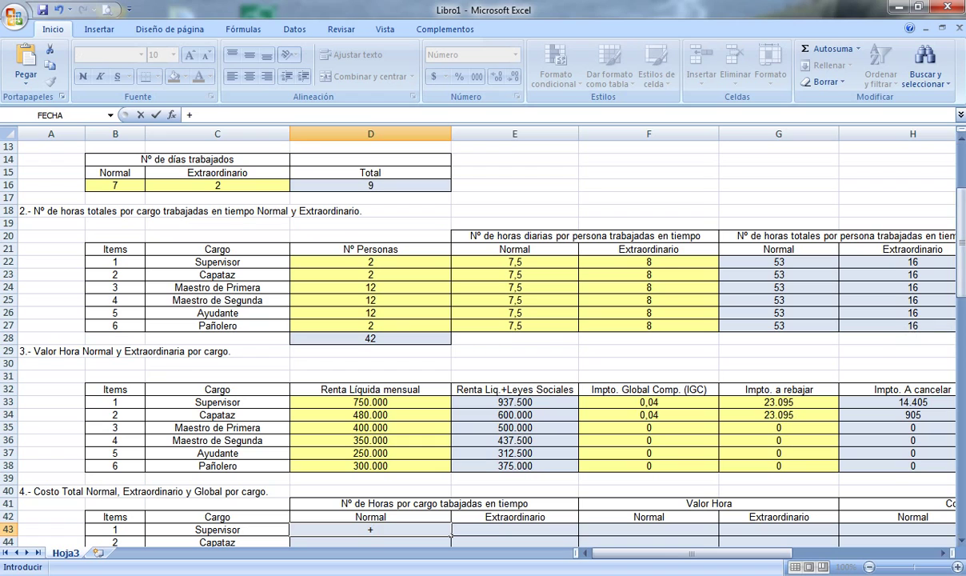
left_click_drag(691, 552, 808, 553)
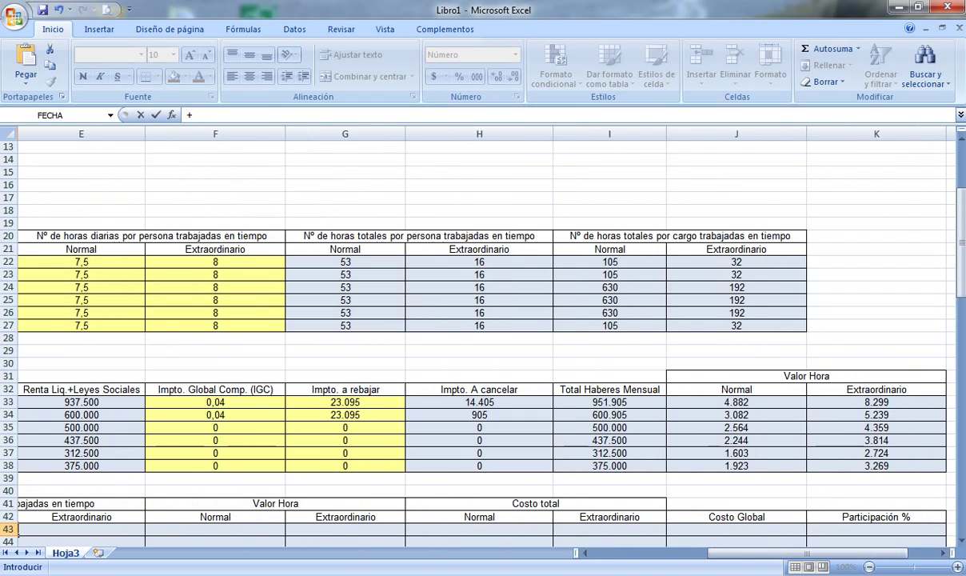
left_click(609, 262)
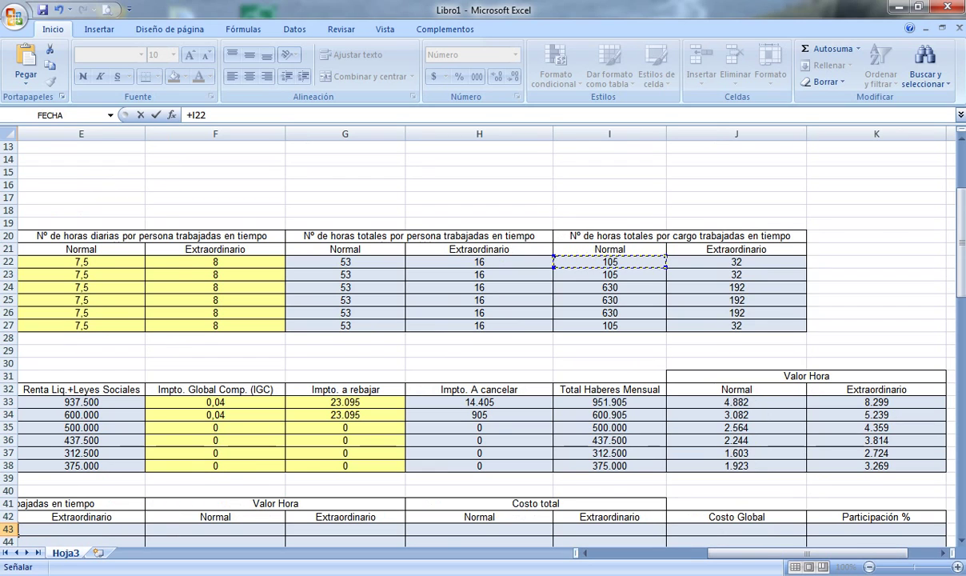
key("Return")
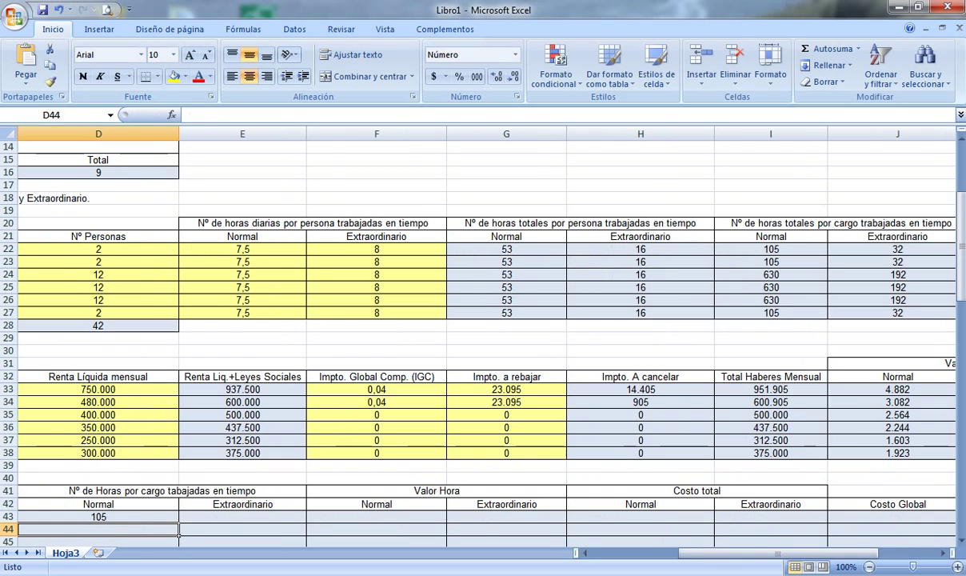
Fill the normal hours formula from D43 down to D48 for the remaining roles
scroll(486, 336, "down", 2)
left_click_drag(763, 553, 705, 553)
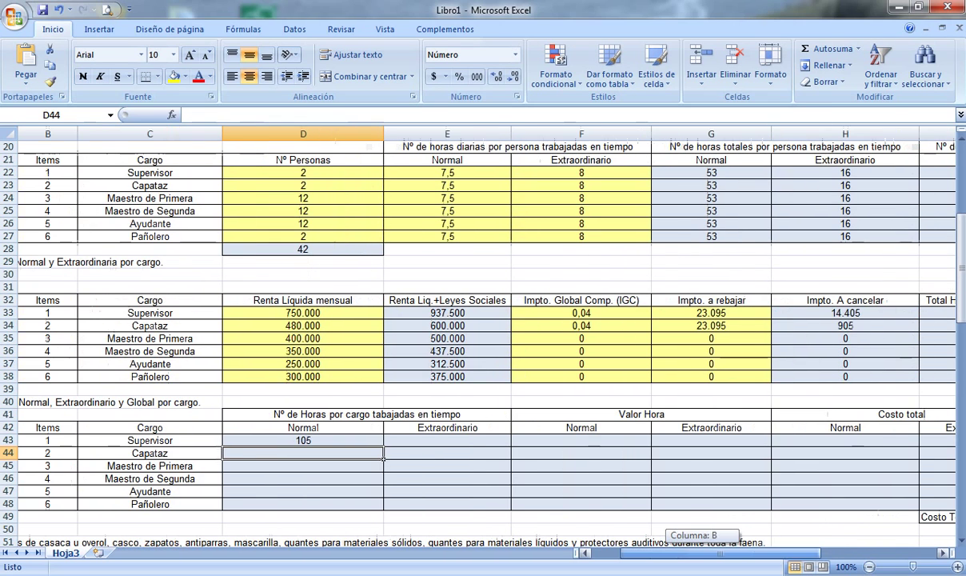
left_click(302, 439)
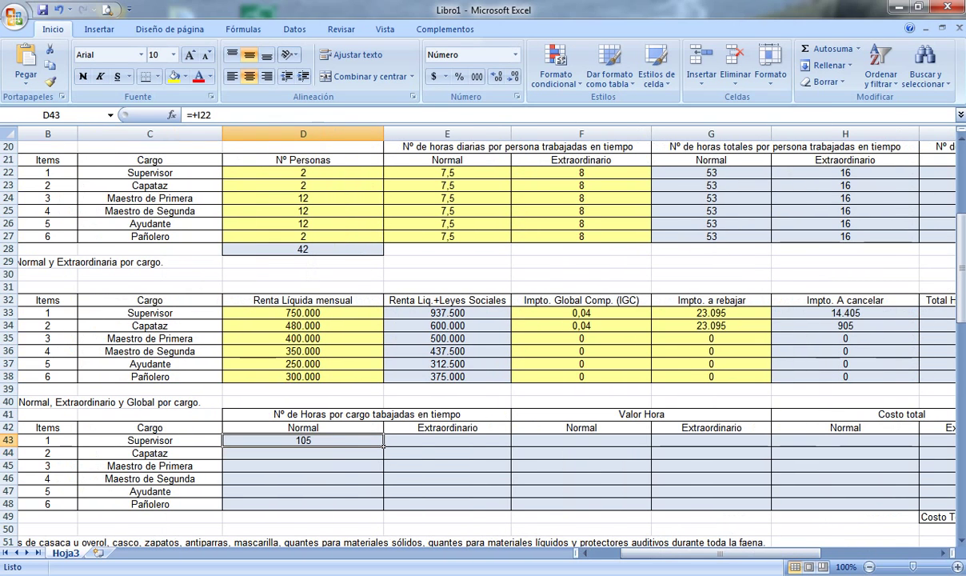
left_click_drag(383, 446, 381, 506)
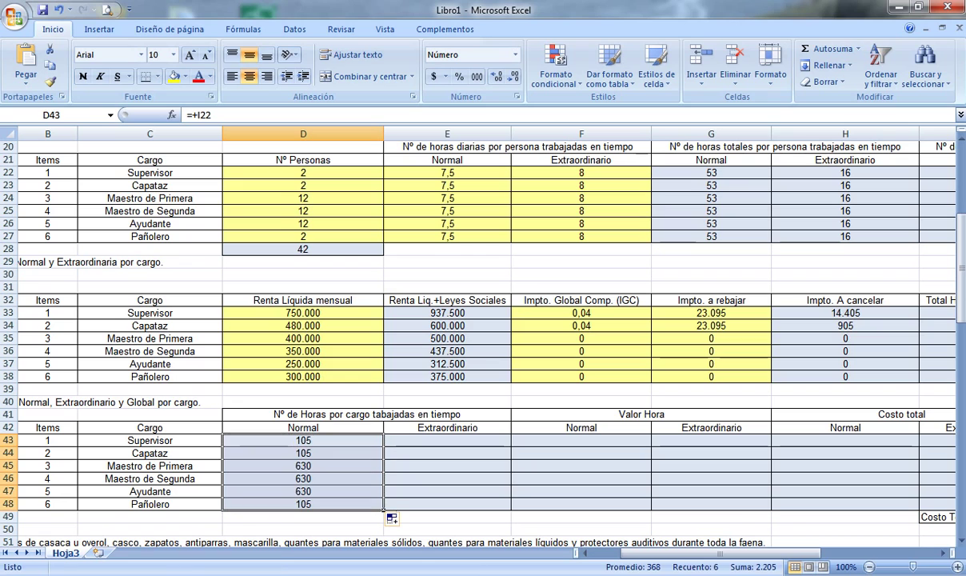
Enter +J22 as the Supervisor's Extraordinario hours per role in E43 and fill the formula down to E48
left_click(447, 439)
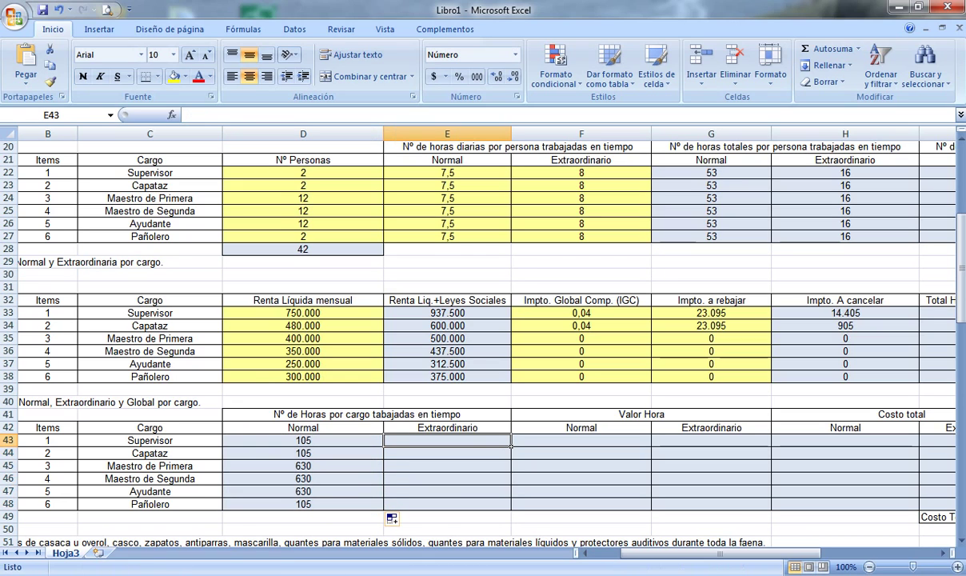
left_click_drag(720, 553, 807, 553)
type("+")
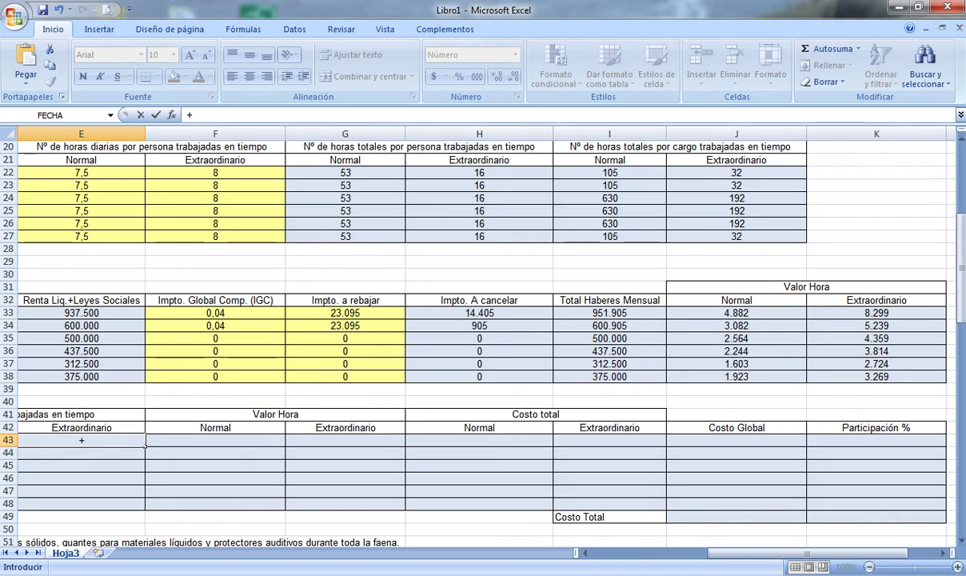
left_click(735, 172)
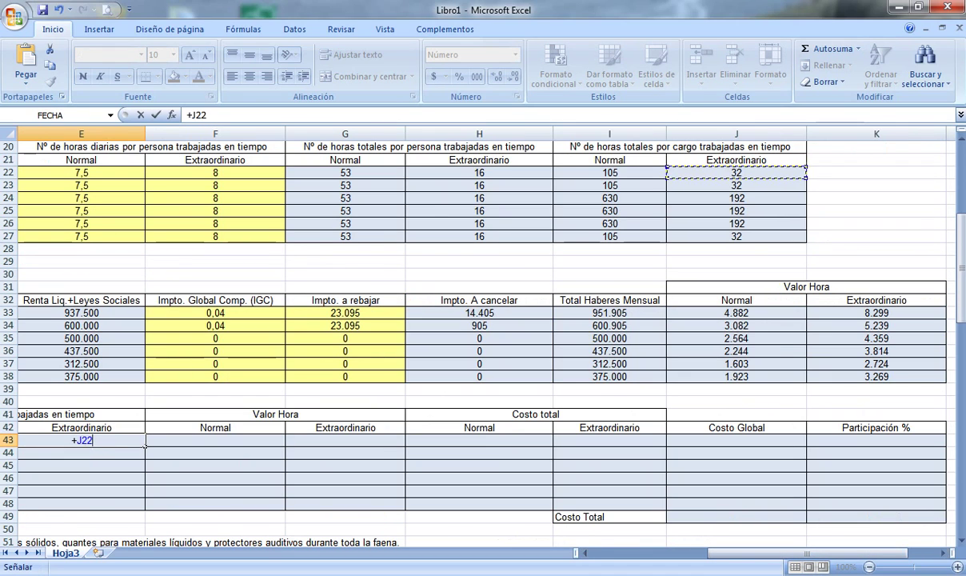
key("Return")
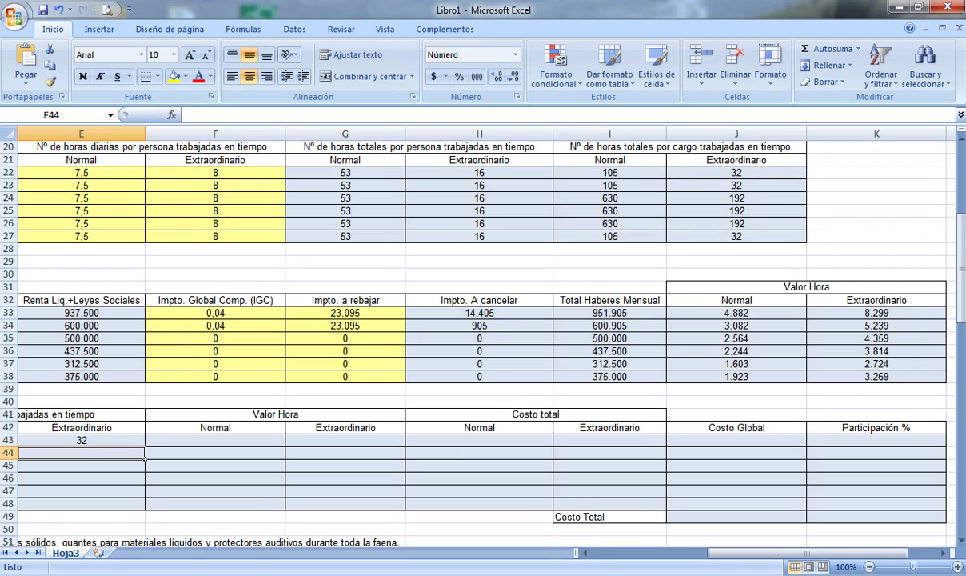
left_click_drag(807, 552, 749, 553)
left_click(416, 440)
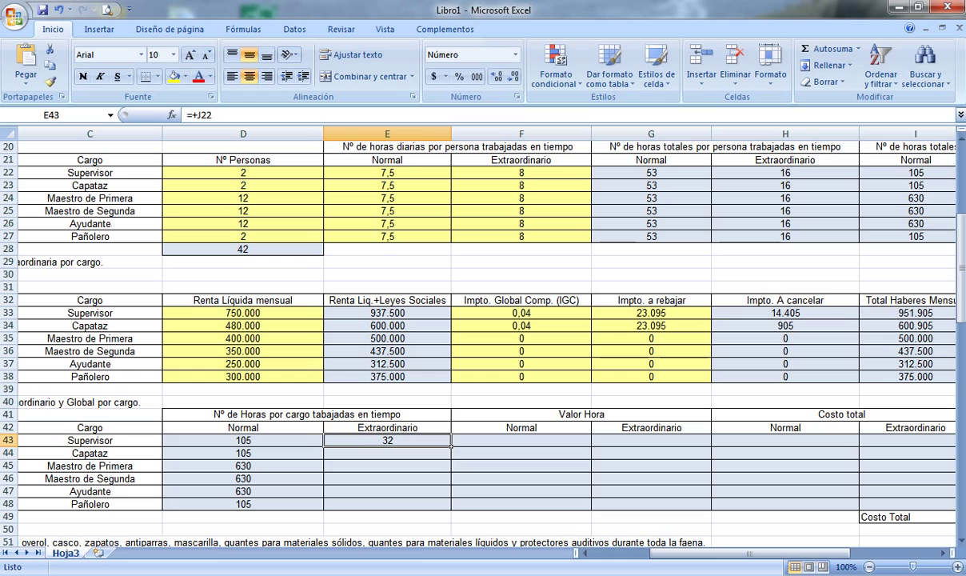
left_click_drag(451, 447, 449, 508)
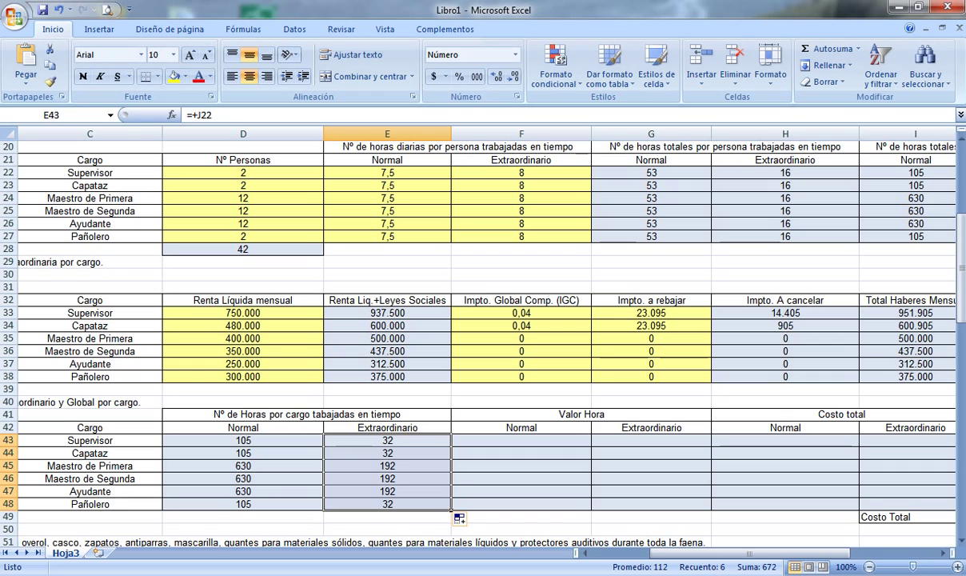
Enter +J33 as the Supervisor's normal Valor Hora in F43 and fill the formula down to F48
left_click(589, 441)
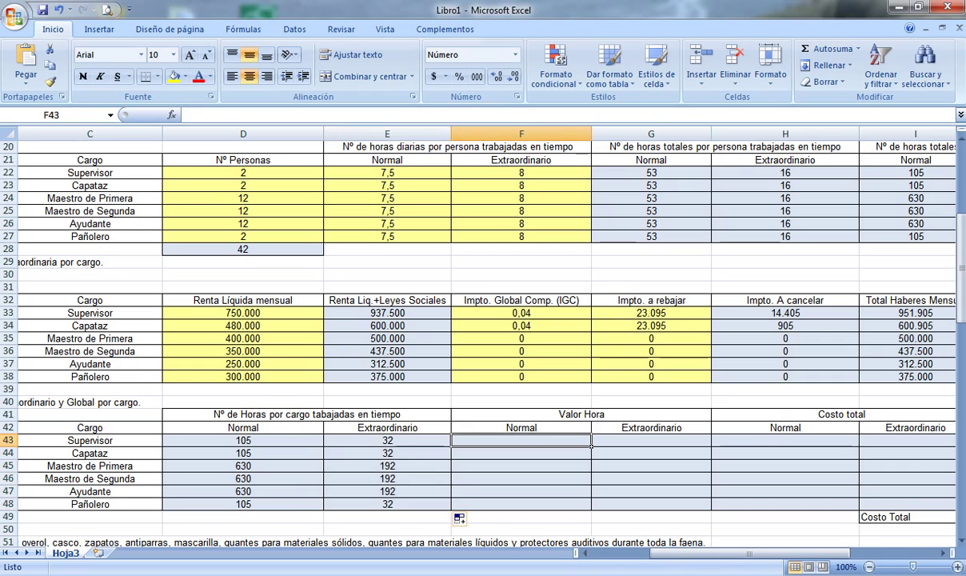
type("+")
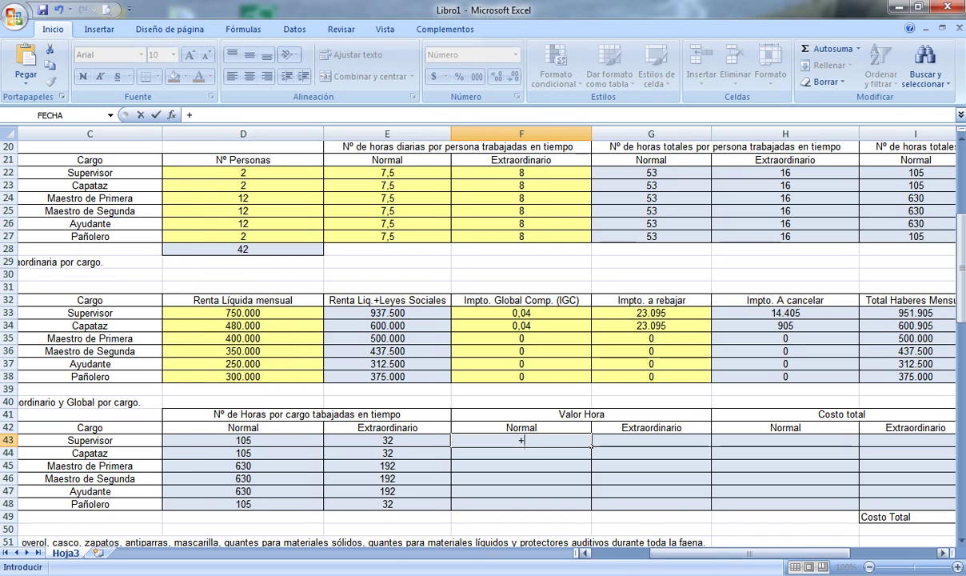
left_click_drag(750, 552, 807, 553)
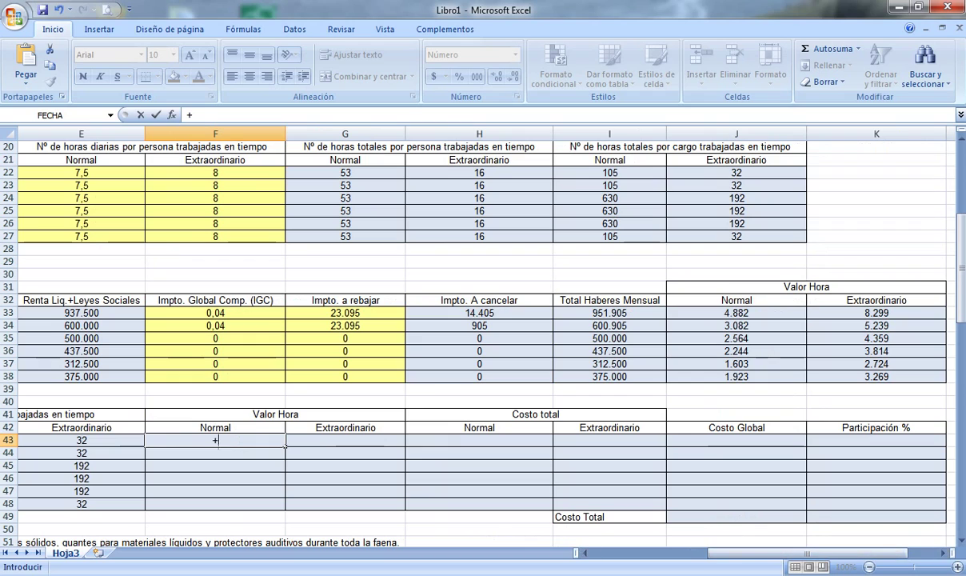
left_click(736, 312)
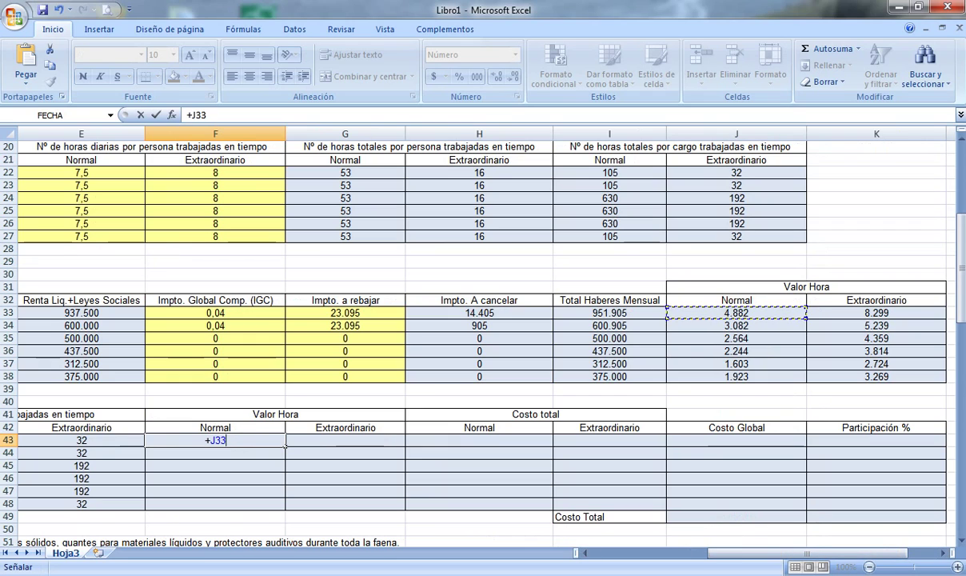
key("Return")
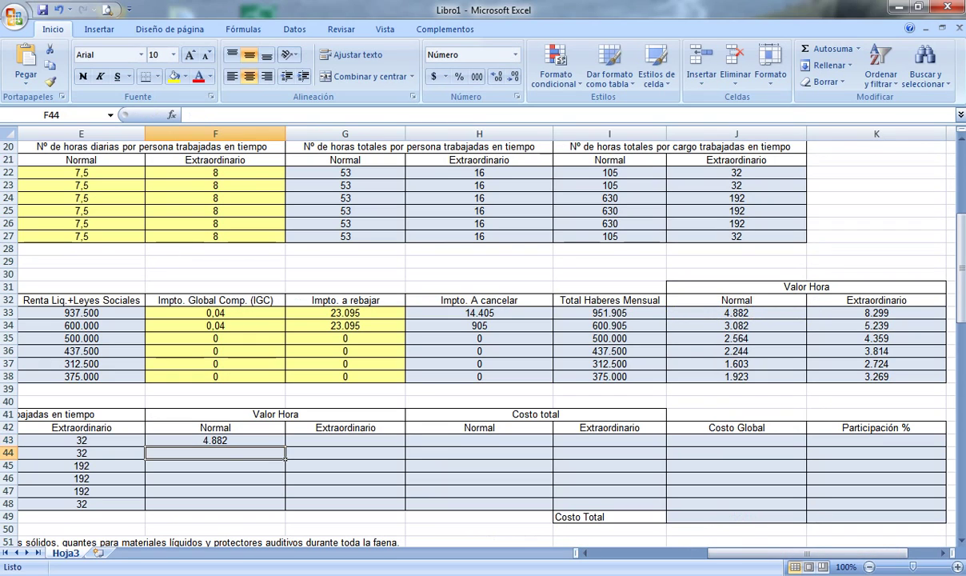
left_click(215, 441)
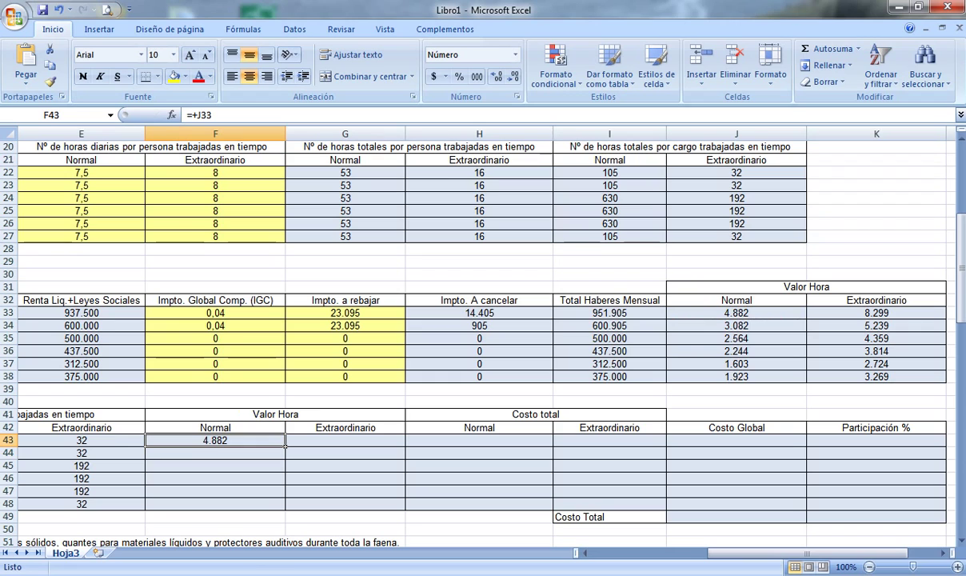
left_click_drag(285, 446, 285, 509)
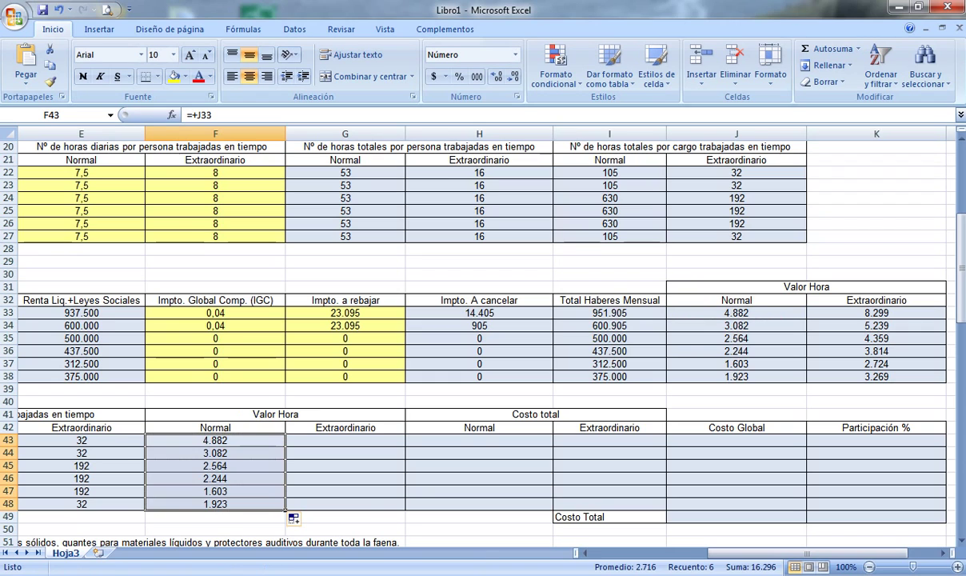
Enter +K33 as the Supervisor's Extraordinario Valor Hora in G43 and fill the formula down to G48
left_click(345, 440)
type("+")
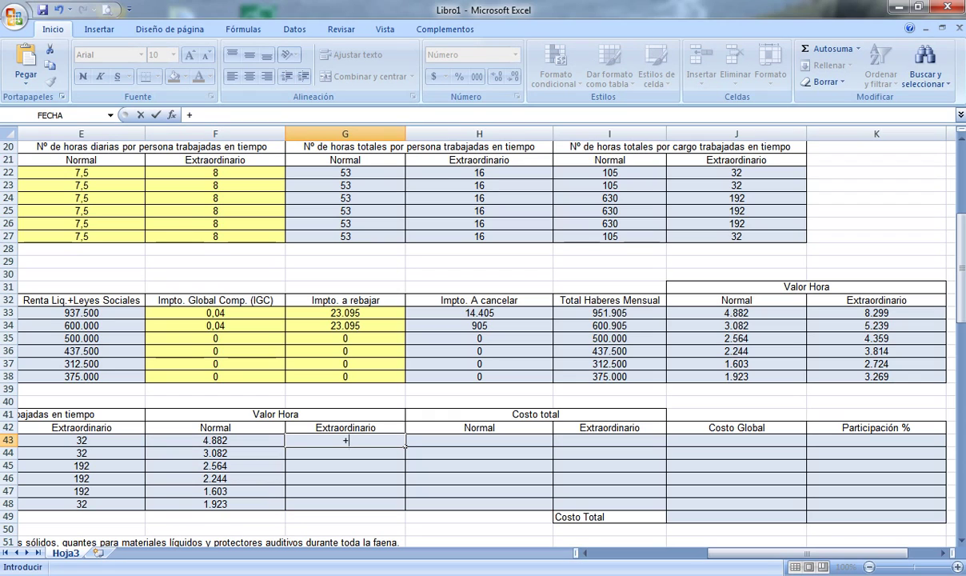
left_click(875, 313)
key("Return")
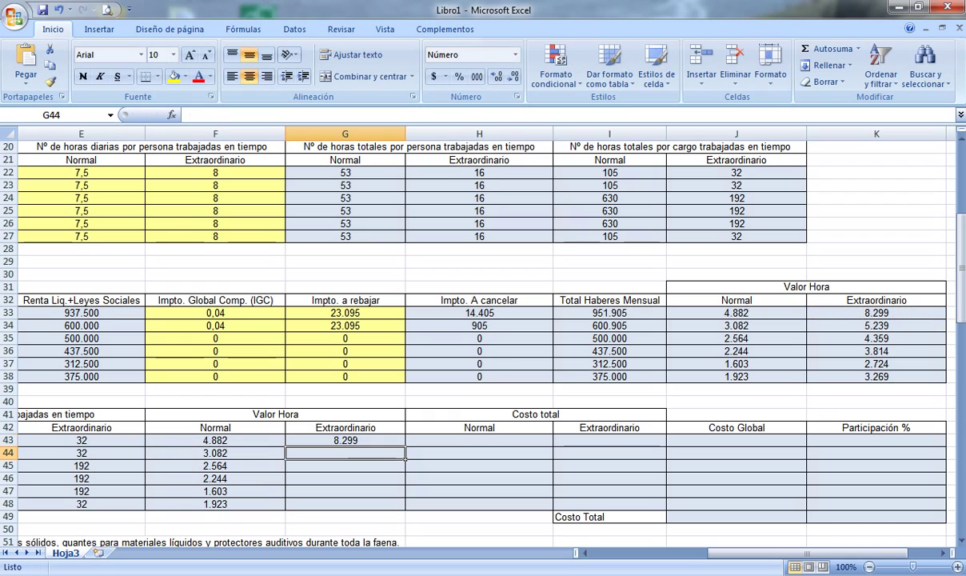
left_click(344, 440)
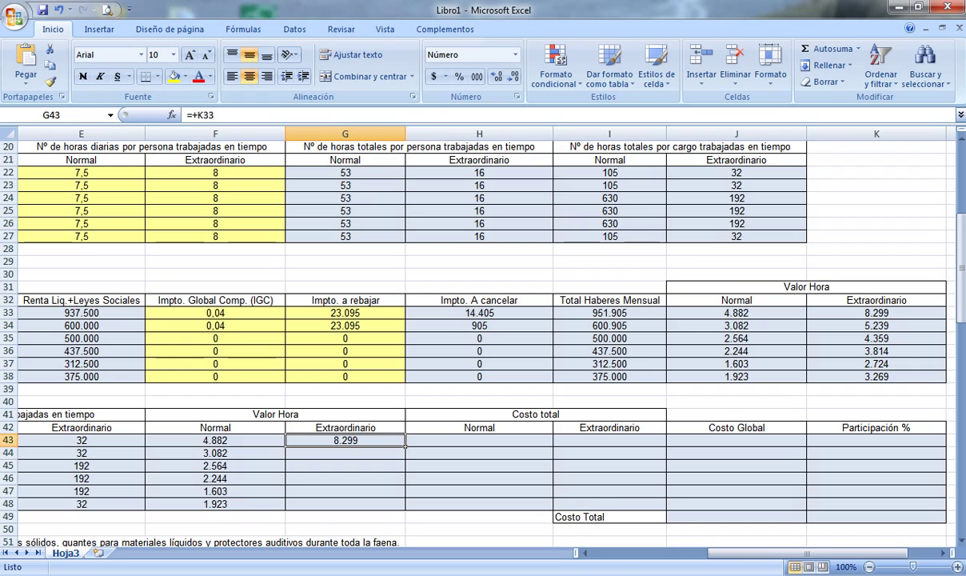
left_click_drag(406, 447, 404, 509)
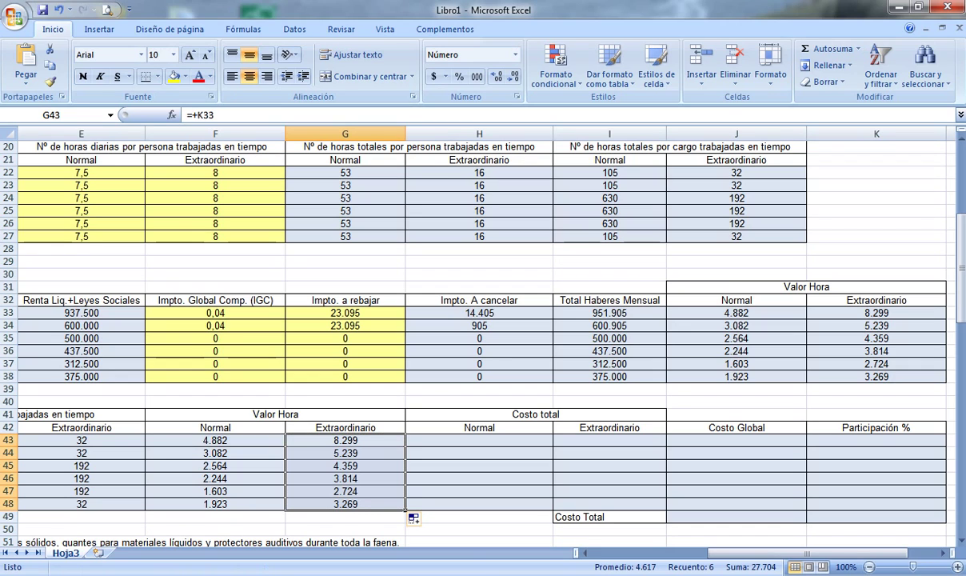
Enter +D43*F43 as the Supervisor's normal Costo total in H43
left_click_drag(807, 552, 708, 552)
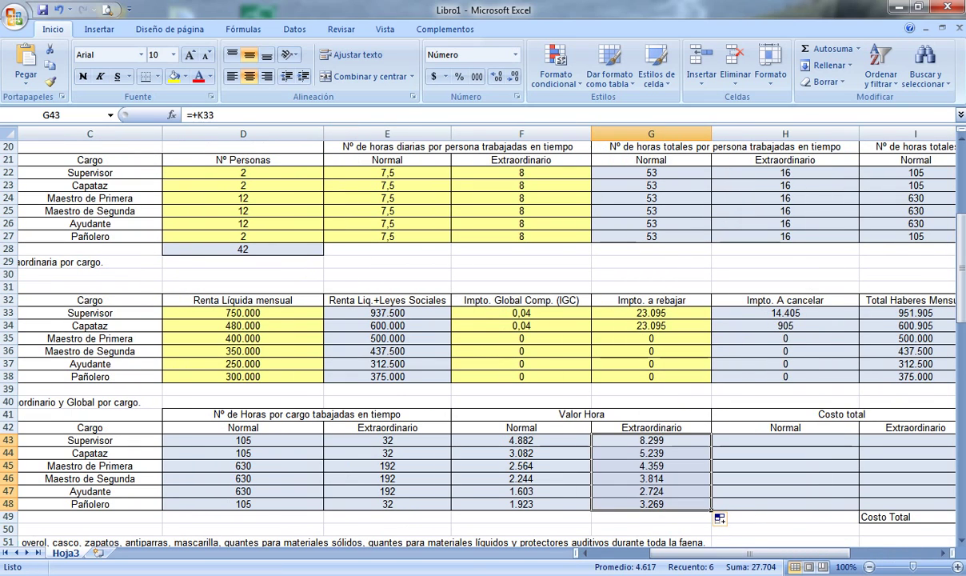
left_click(784, 440)
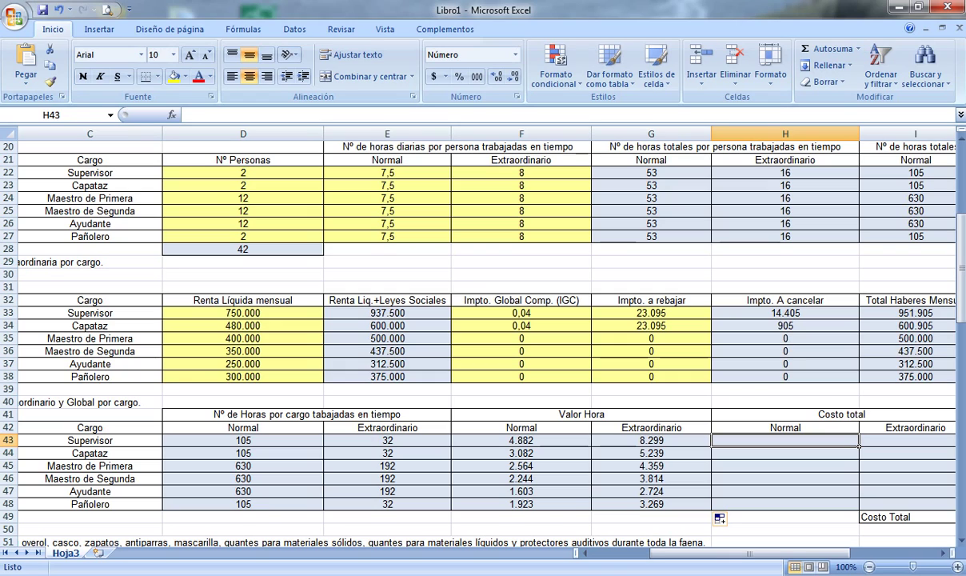
type("+")
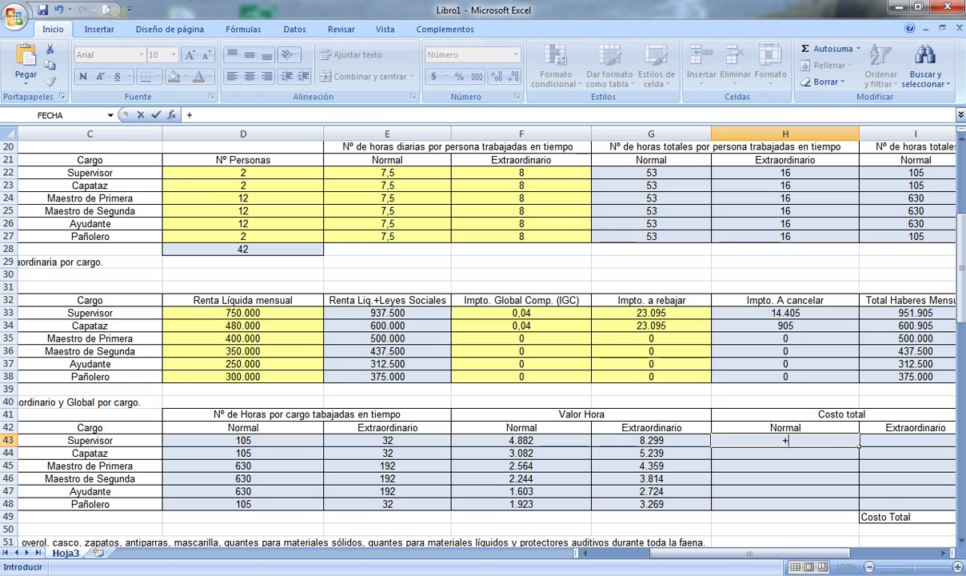
key("Left")
key("Left")
key("Left")
key("Left")
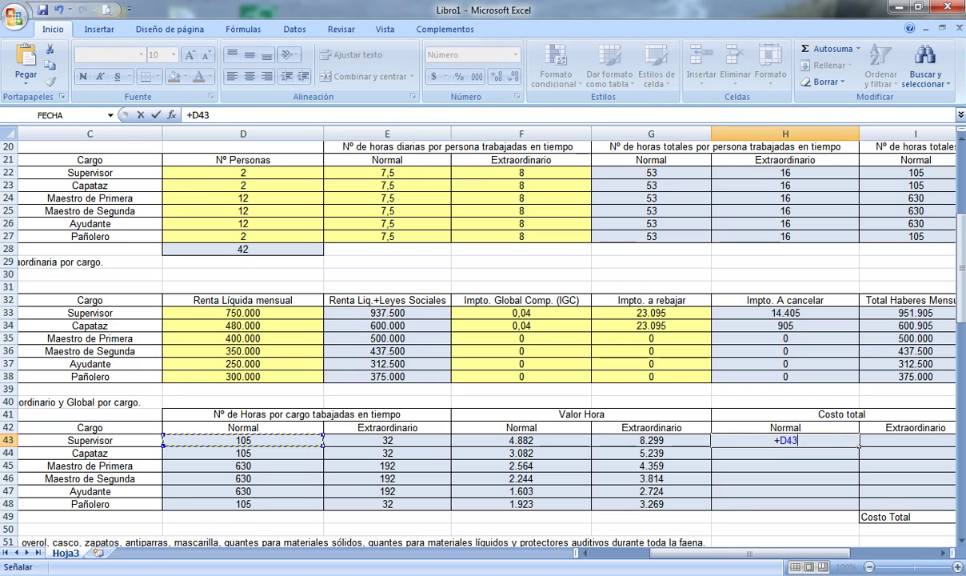
type("*")
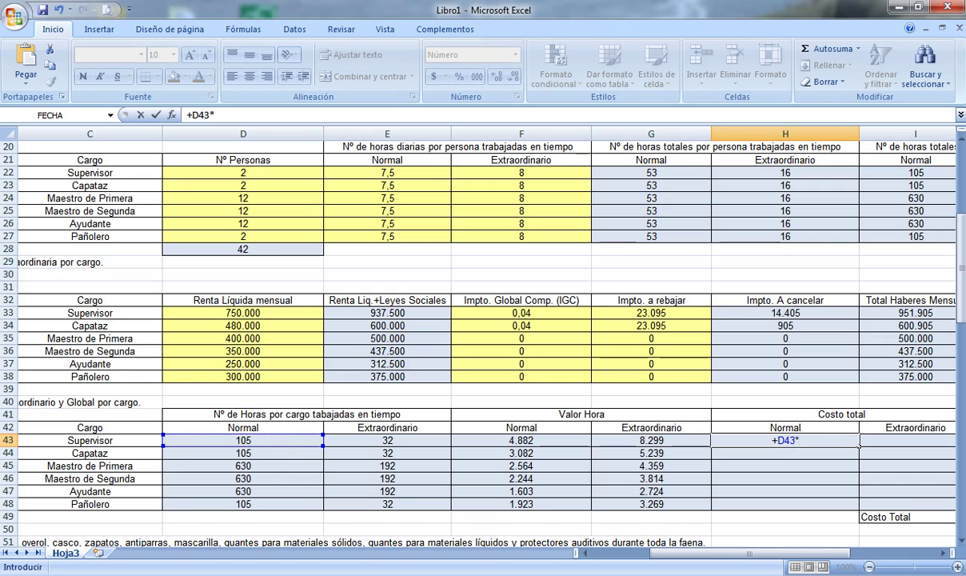
key("Left")
key("Left")
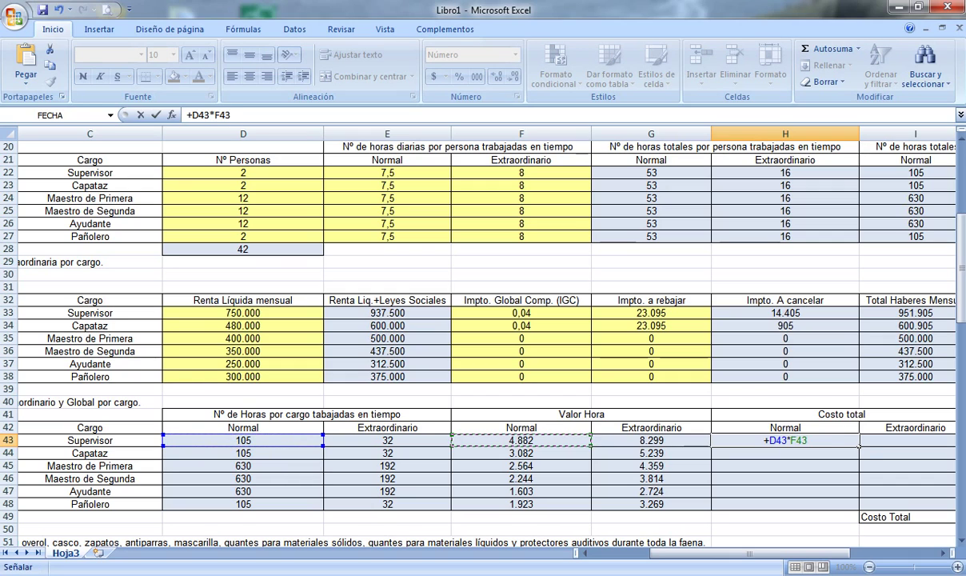
key("Return")
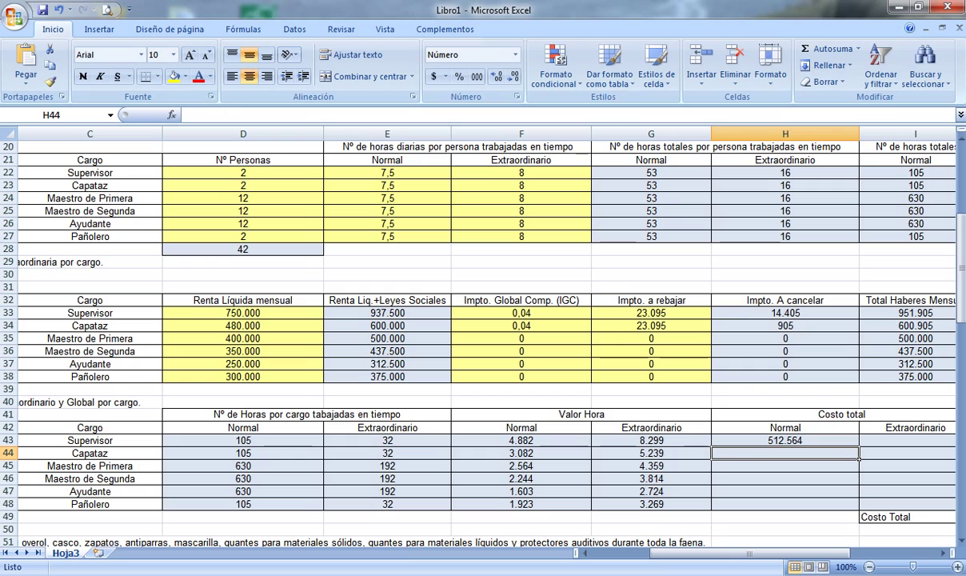
Fill the Supervisor's normal Costo total formula from H43 down to H48
left_click(785, 439)
left_click_drag(859, 445, 861, 510)
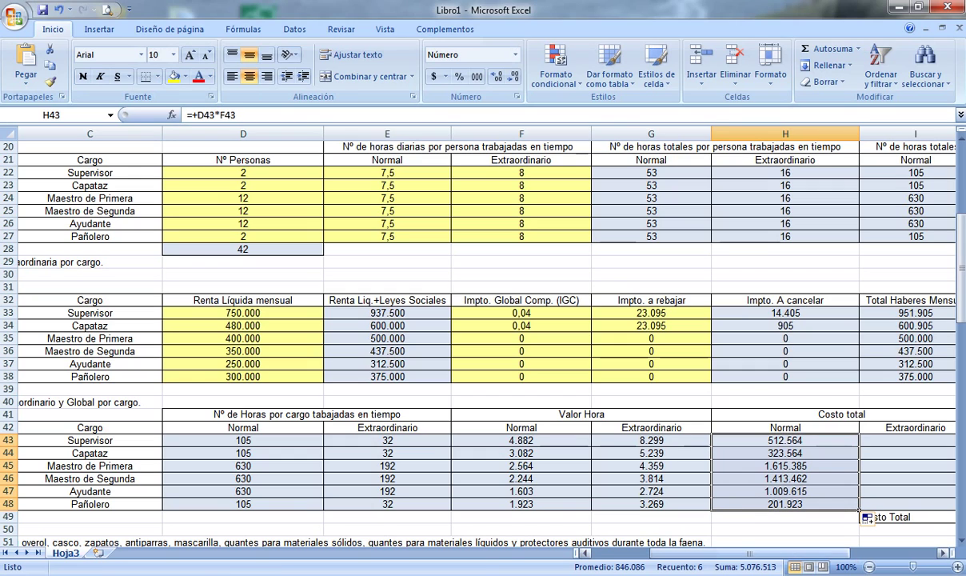
Enter +E43*G43 as the Supervisor's Extraordinario Costo total in I43 and fill the formula down to I48
left_click_drag(746, 553, 773, 552)
left_click(770, 441)
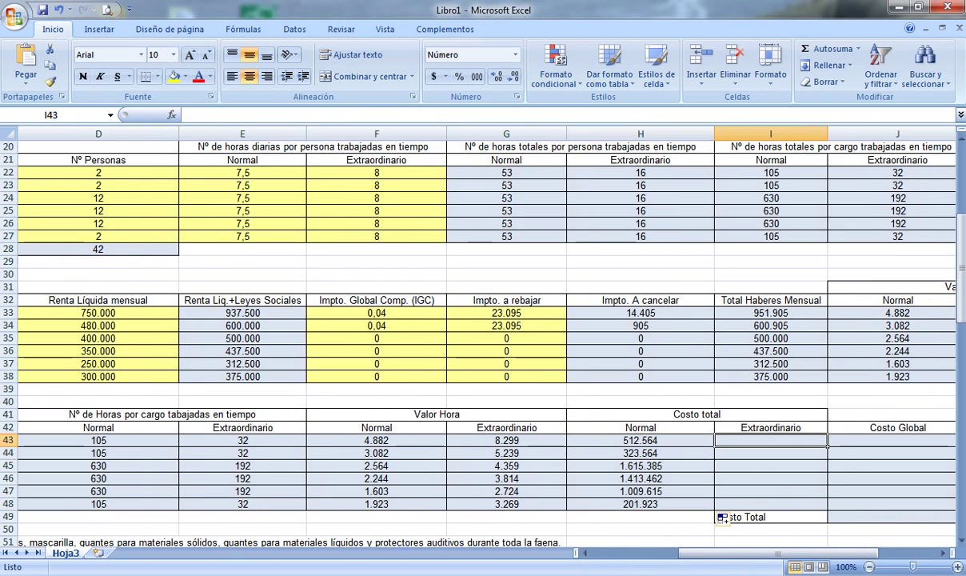
type("+")
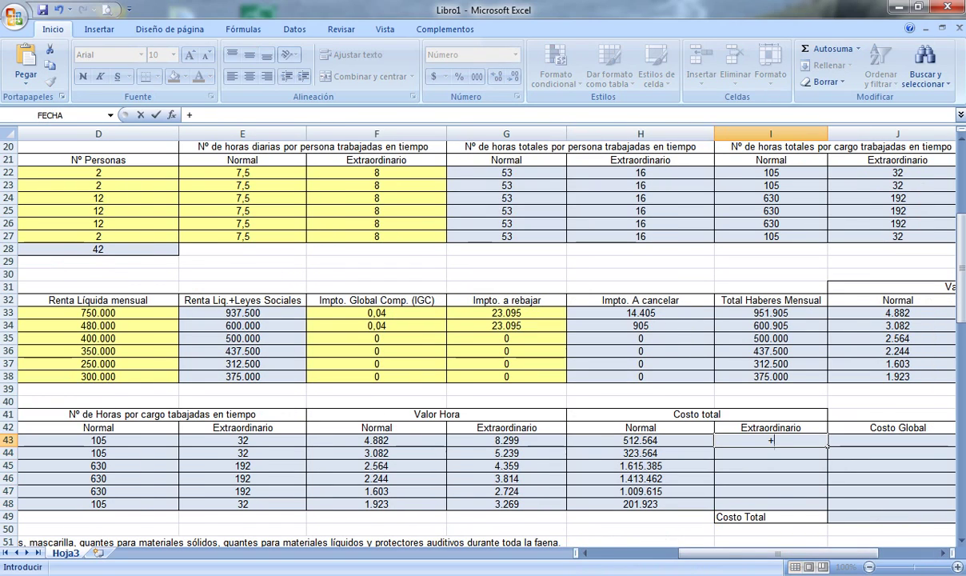
left_click(242, 441)
type("*")
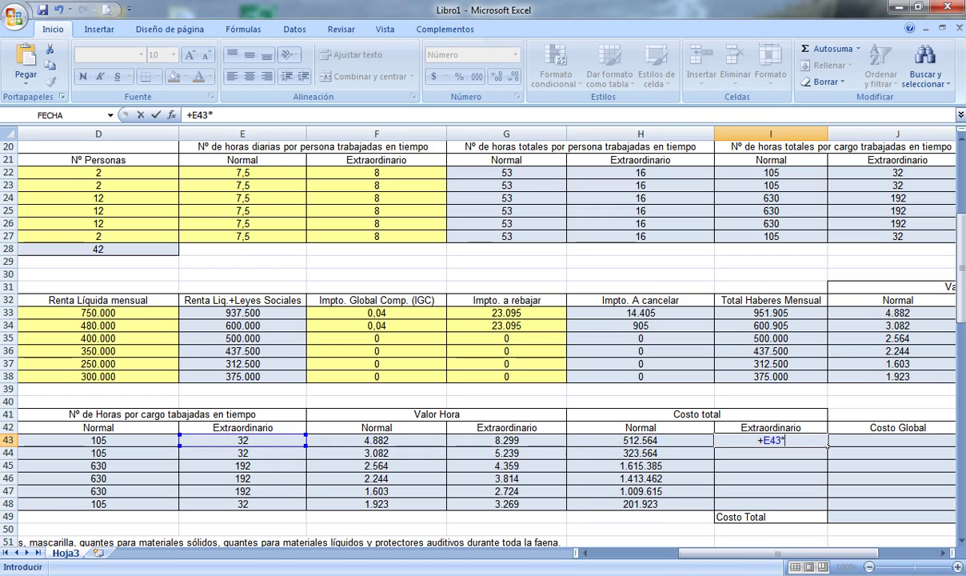
left_click(506, 441)
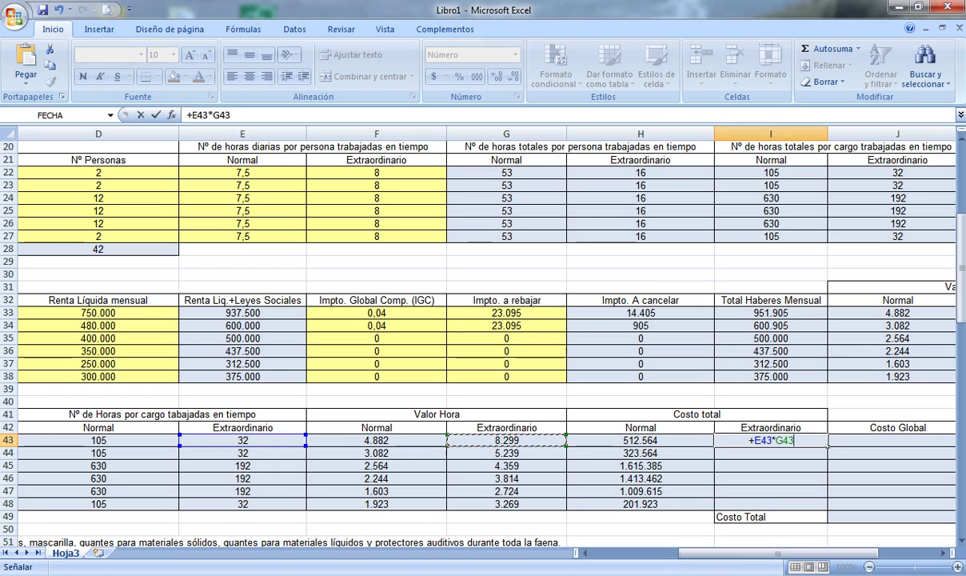
key("Return")
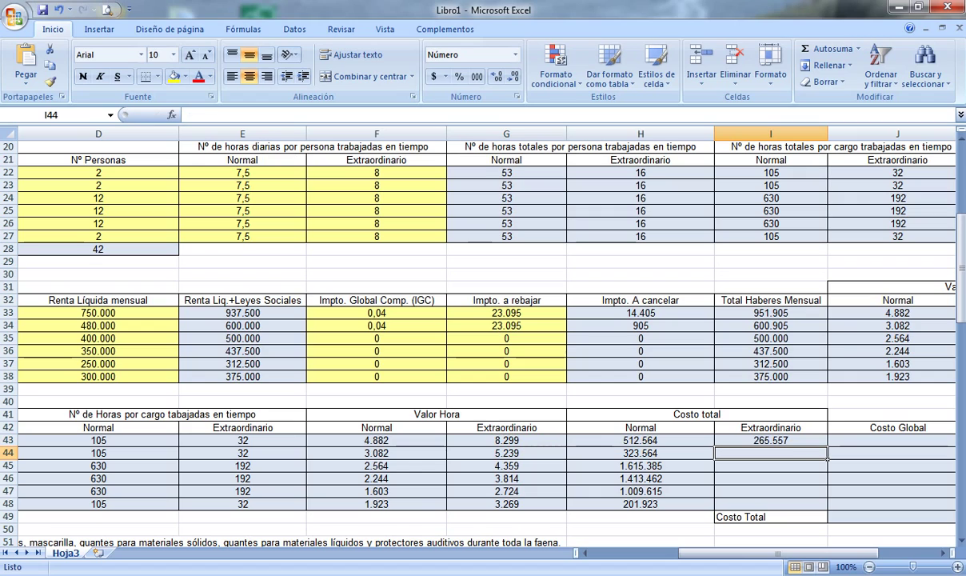
left_click(770, 440)
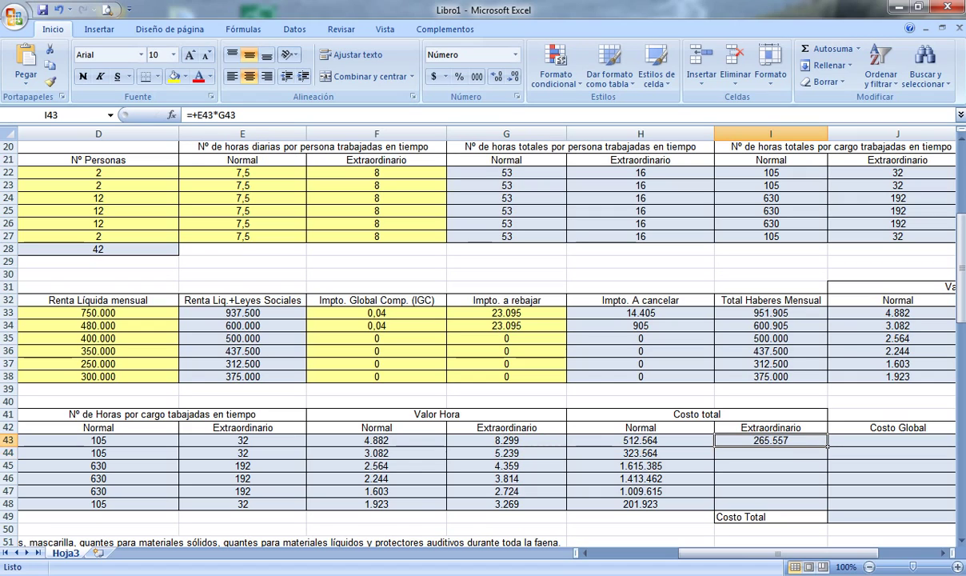
left_click_drag(827, 446, 800, 507)
Enter +H43+I43 as the Supervisor's Costo Global in J43 and fill the formula down to J48
left_click_drag(774, 553, 815, 553)
left_click_drag(961, 268, 960, 282)
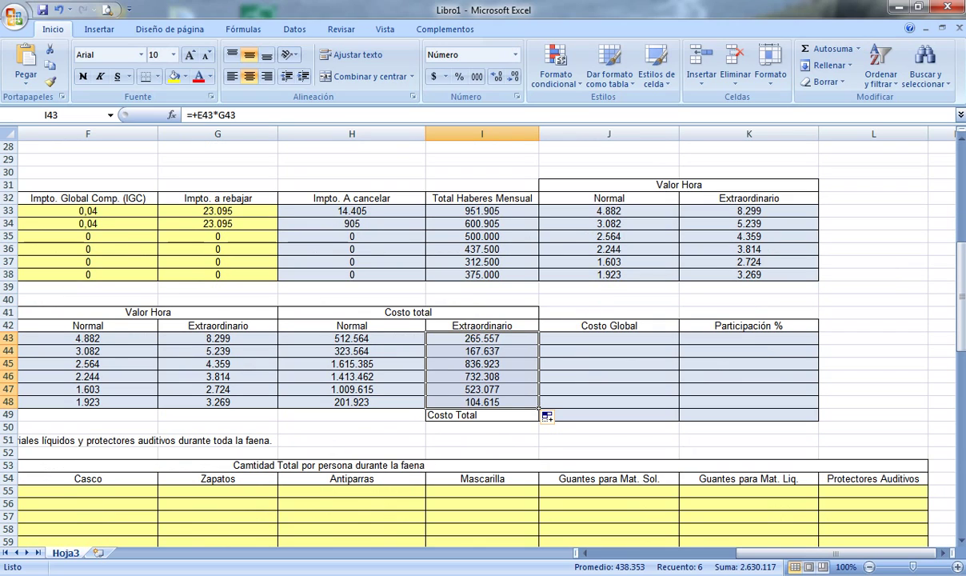
left_click(675, 340)
type("+")
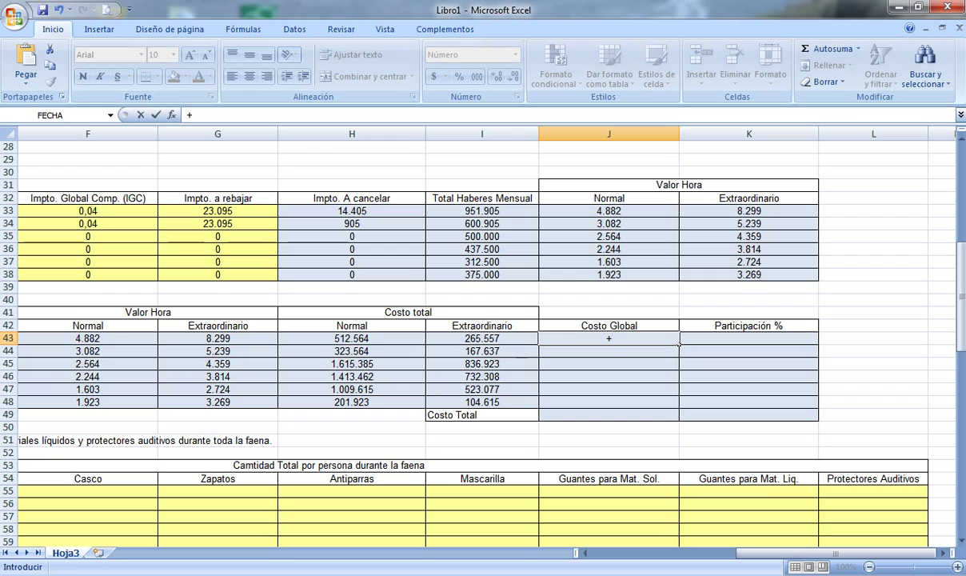
key("Left")
key("Left")
type("+")
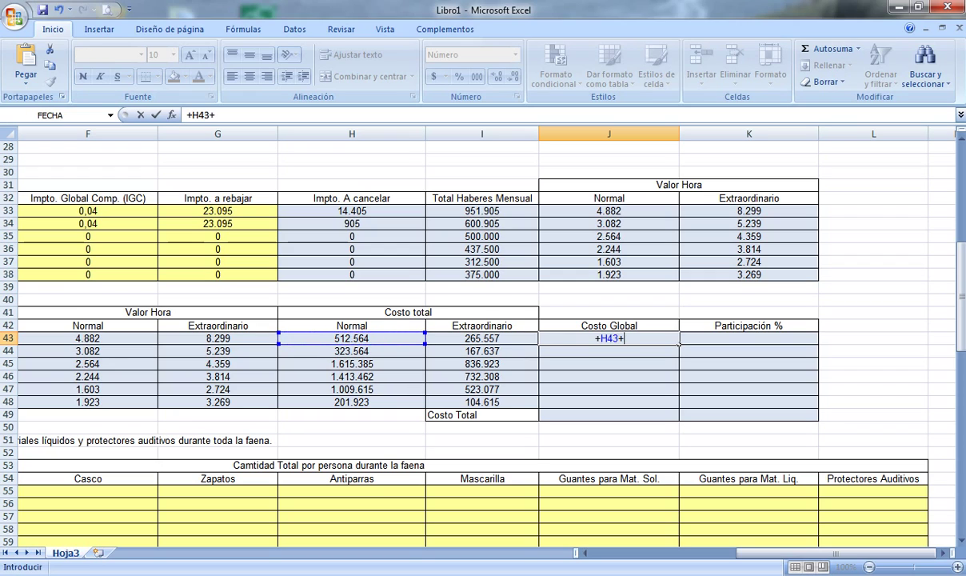
key("Left")
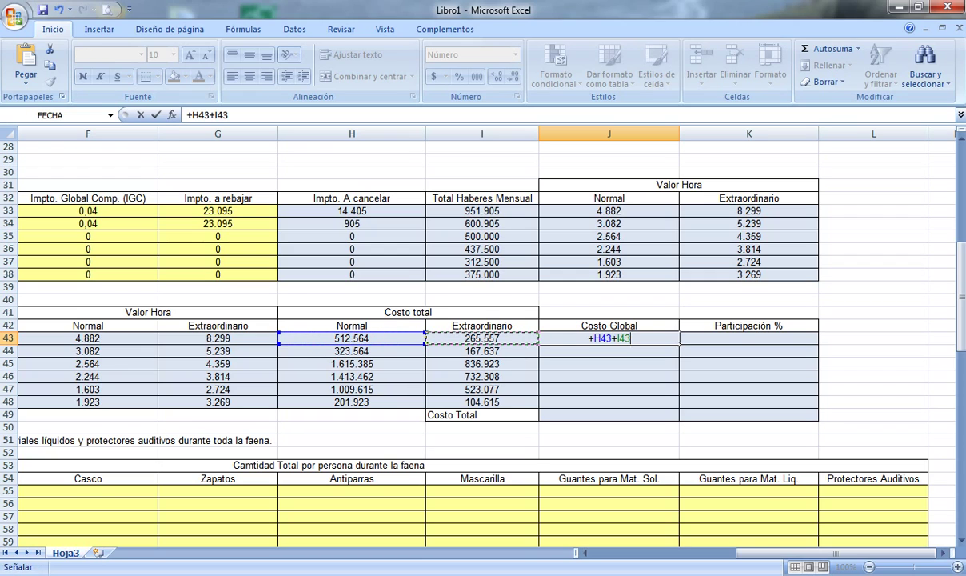
key("Return")
left_click(608, 339)
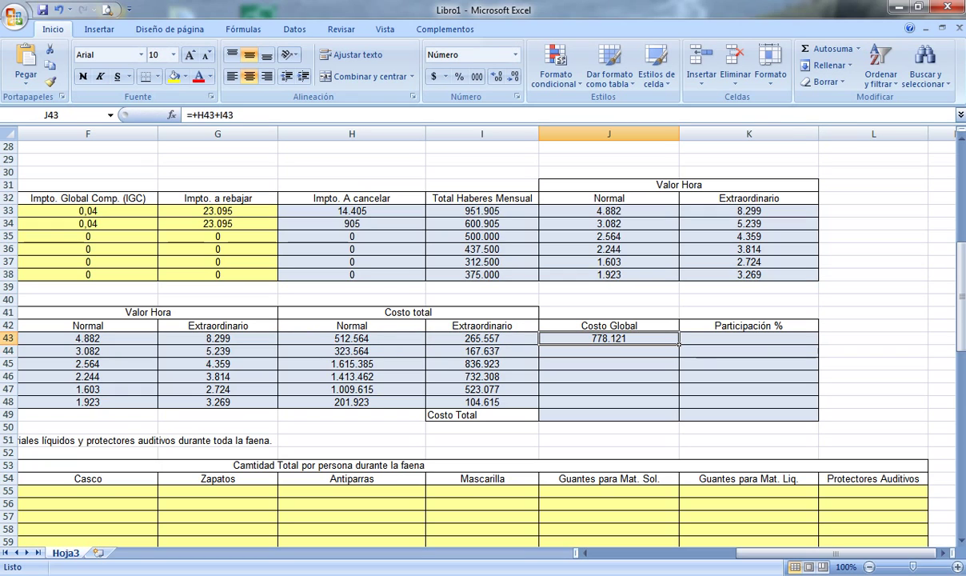
left_click_drag(679, 344, 680, 409)
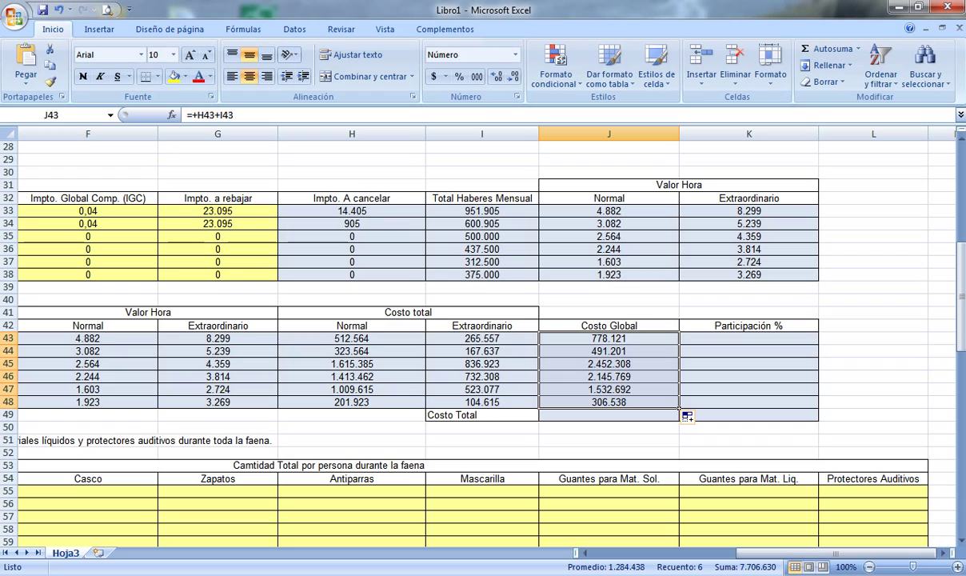
Sum the Costo Global values J43:J48 in the Costo Total cell J49 with AutoSum
left_click(675, 415)
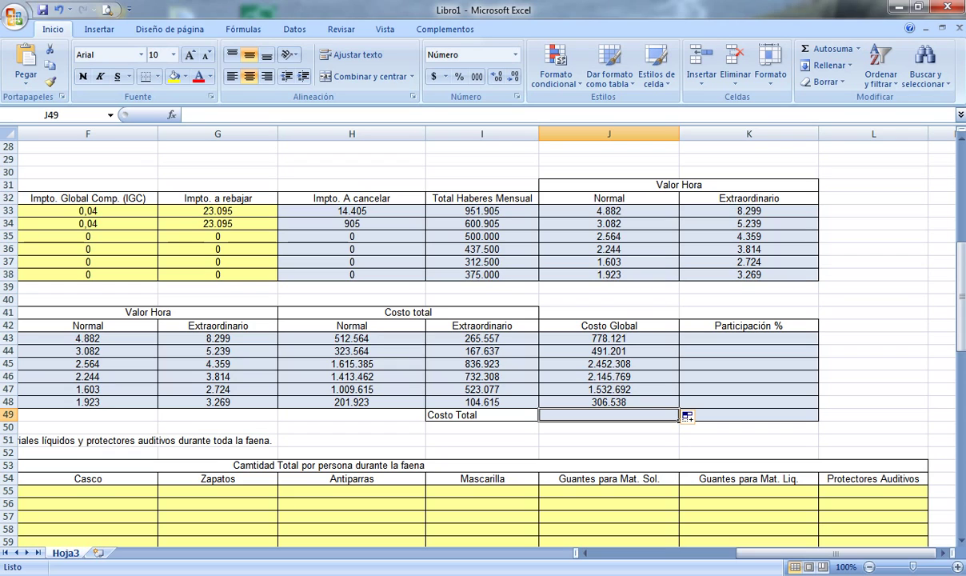
left_click(243, 29)
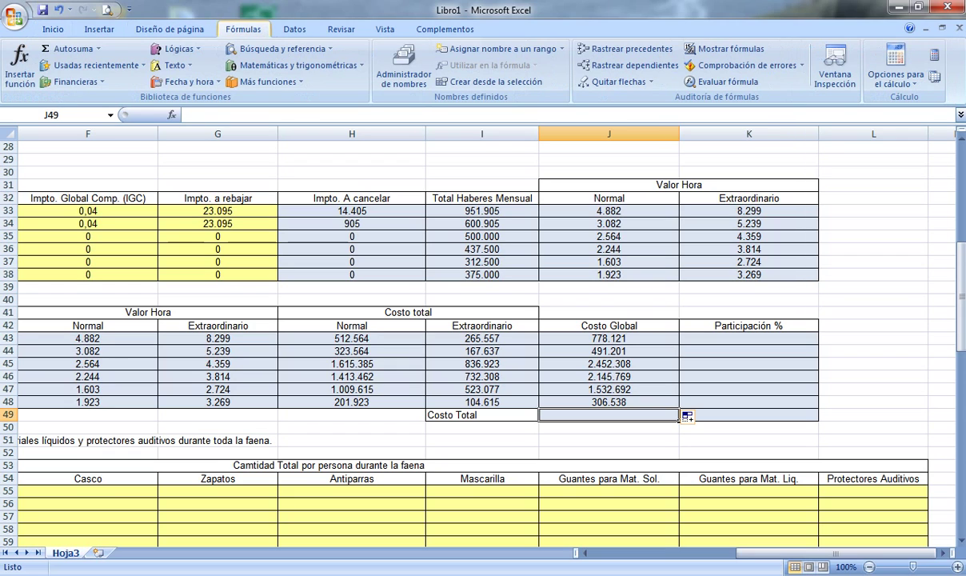
left_click(70, 49)
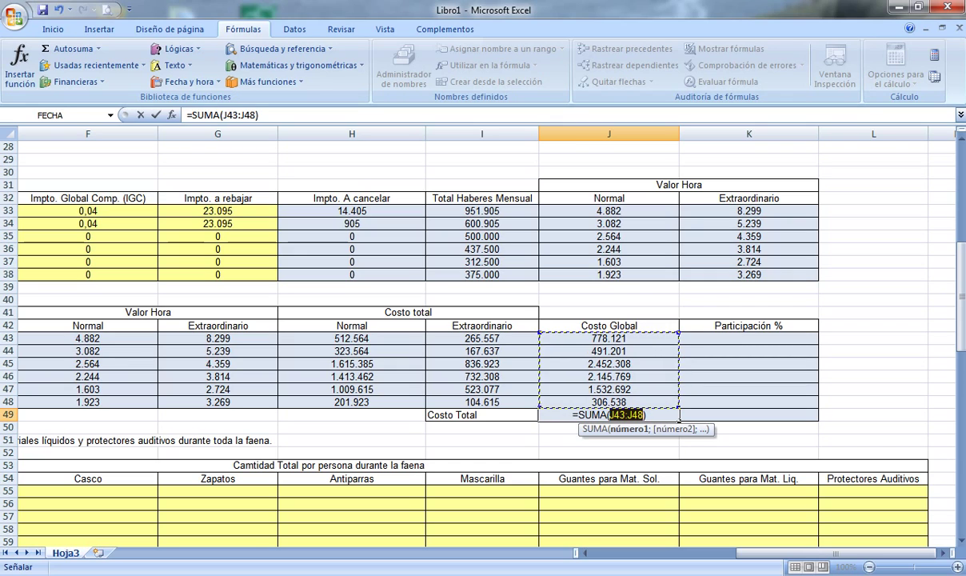
key("Return")
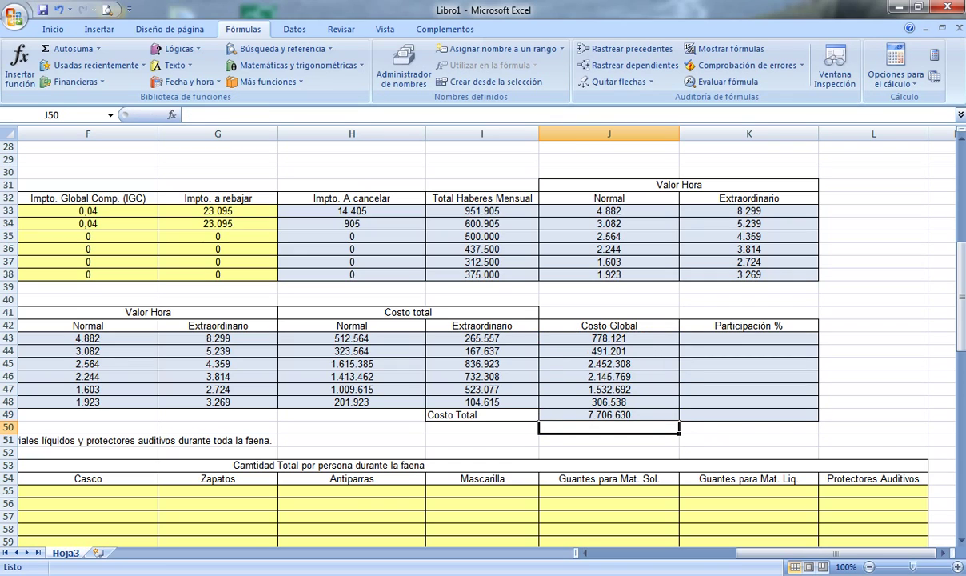
Enter +J43/$J$49 as the Supervisor's Participación % in K43 and fill the formula down to K48
left_click(748, 338)
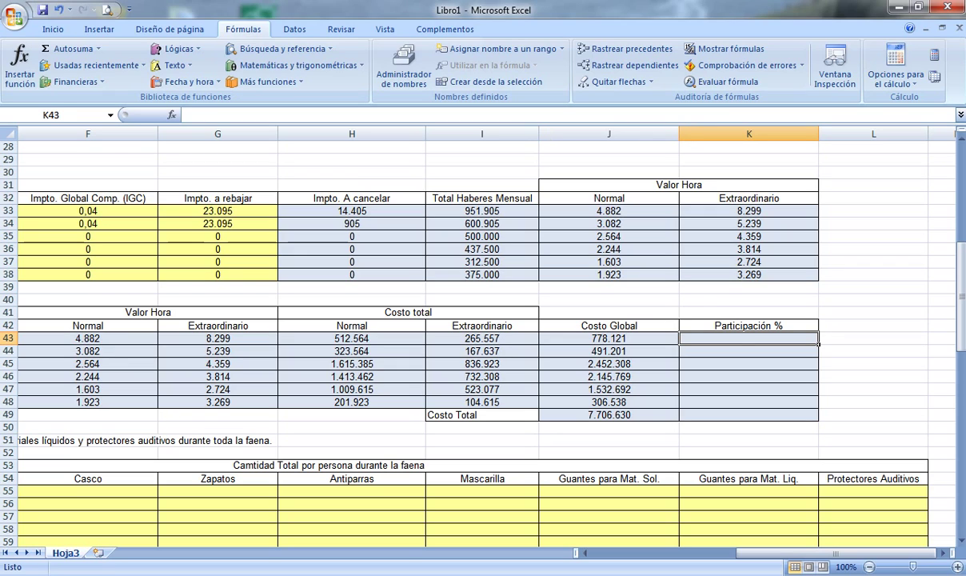
left_click_drag(748, 337, 748, 414)
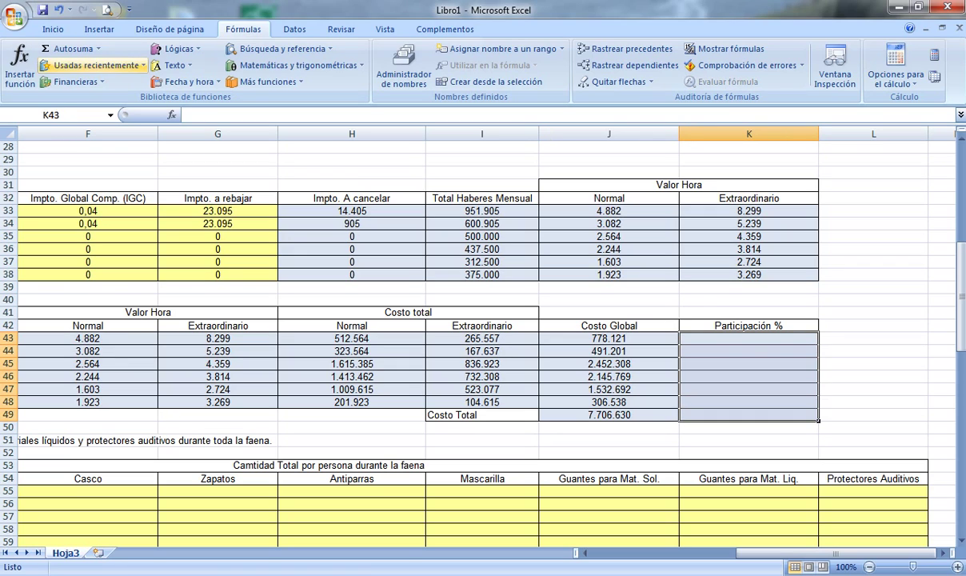
left_click(53, 29)
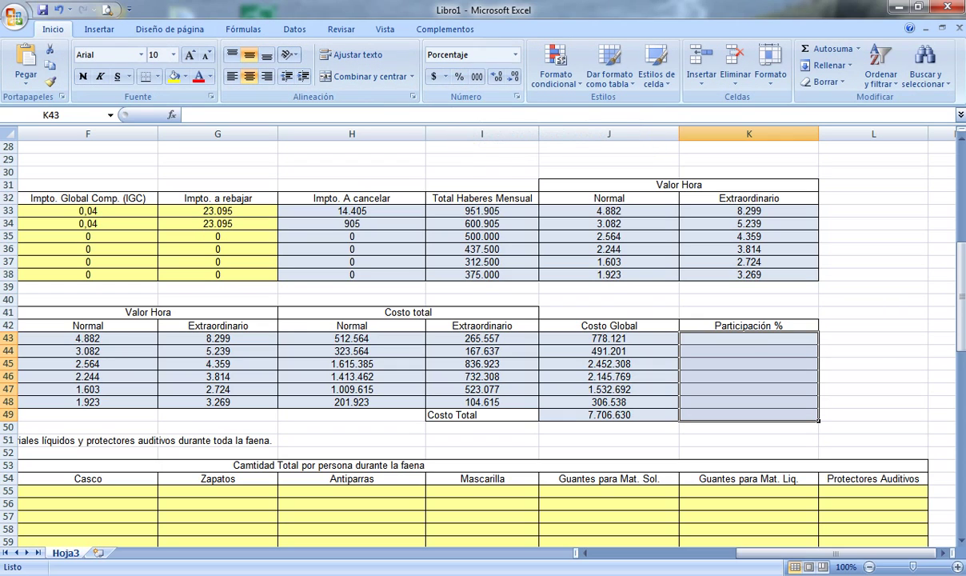
left_click(747, 339)
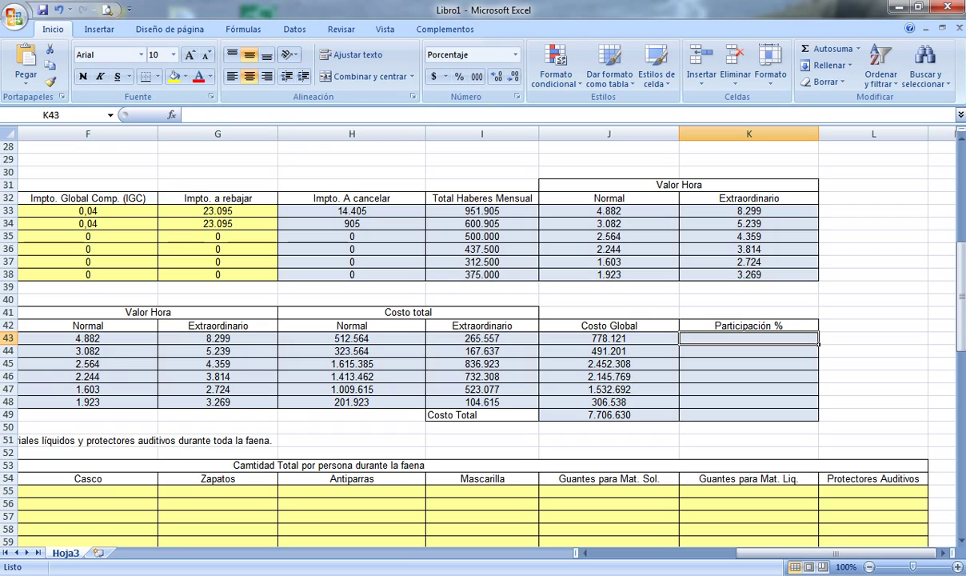
type("+")
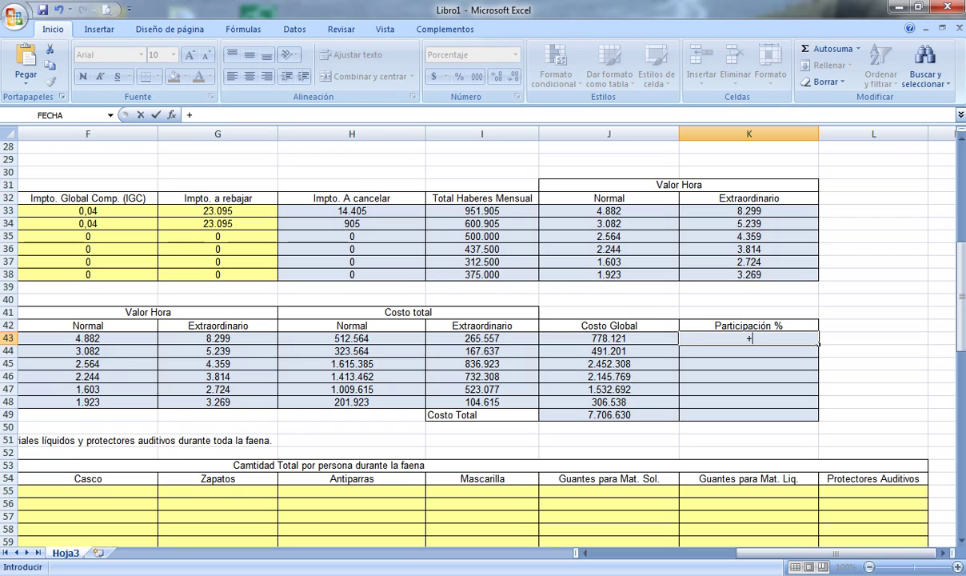
key("Left")
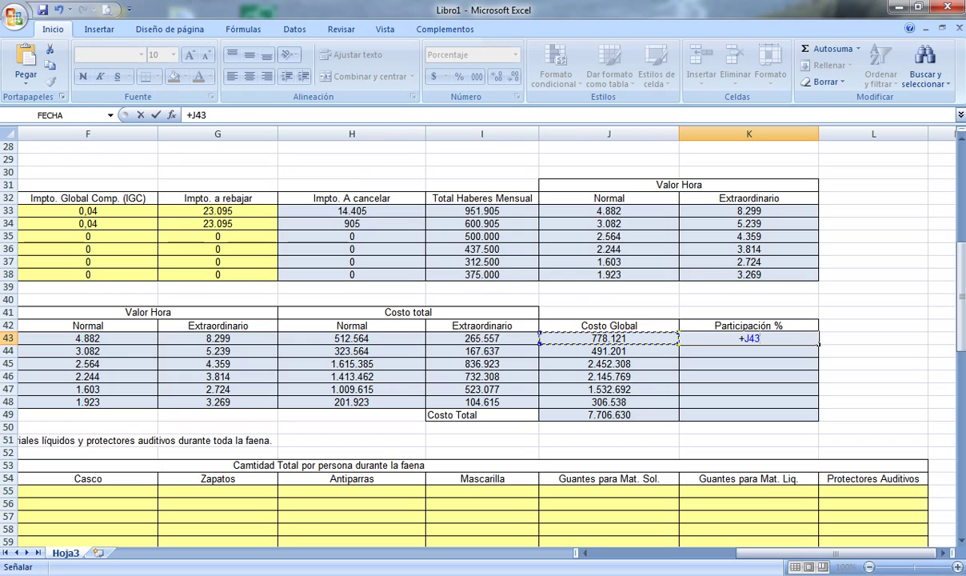
type("/")
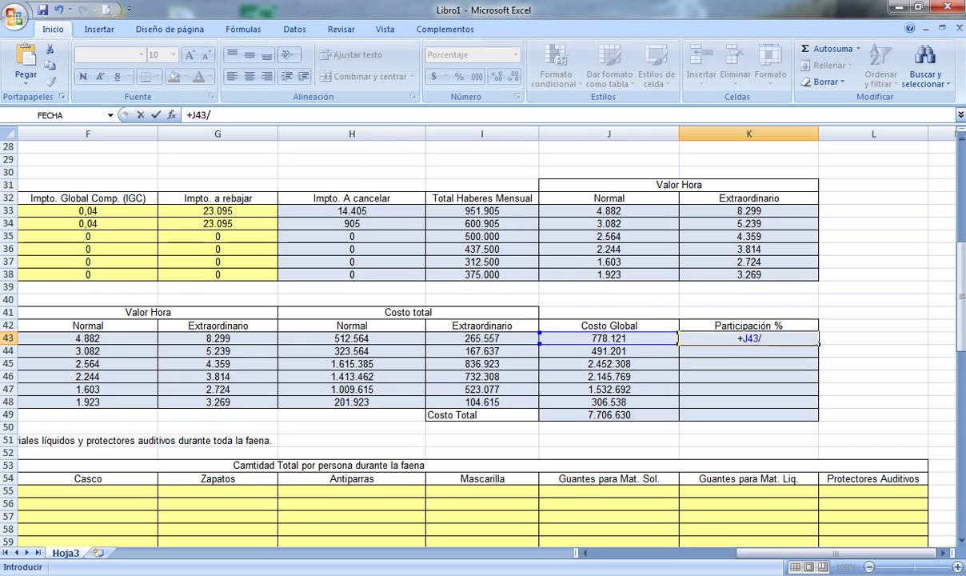
left_click(609, 414)
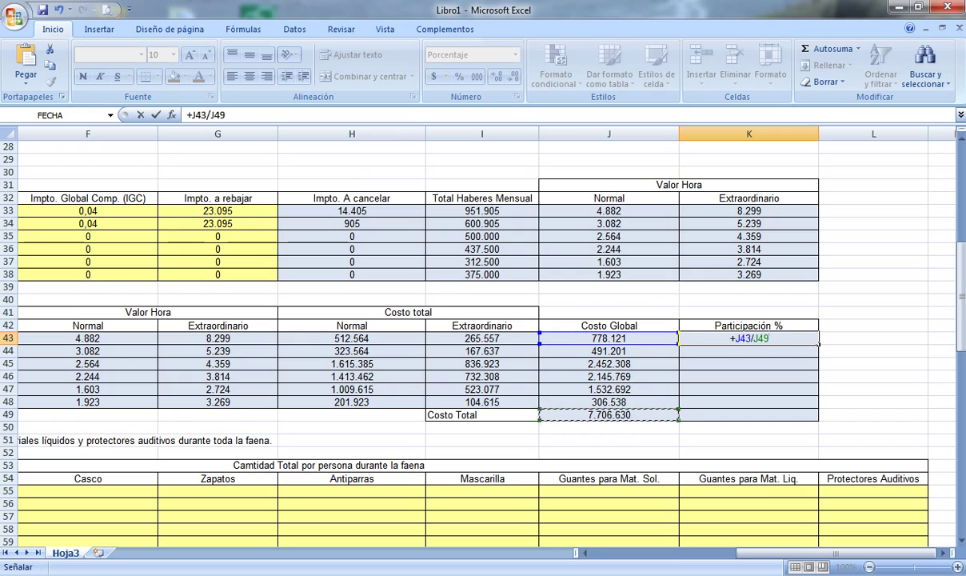
left_click_drag(769, 338, 758, 339)
key("shift+Left")
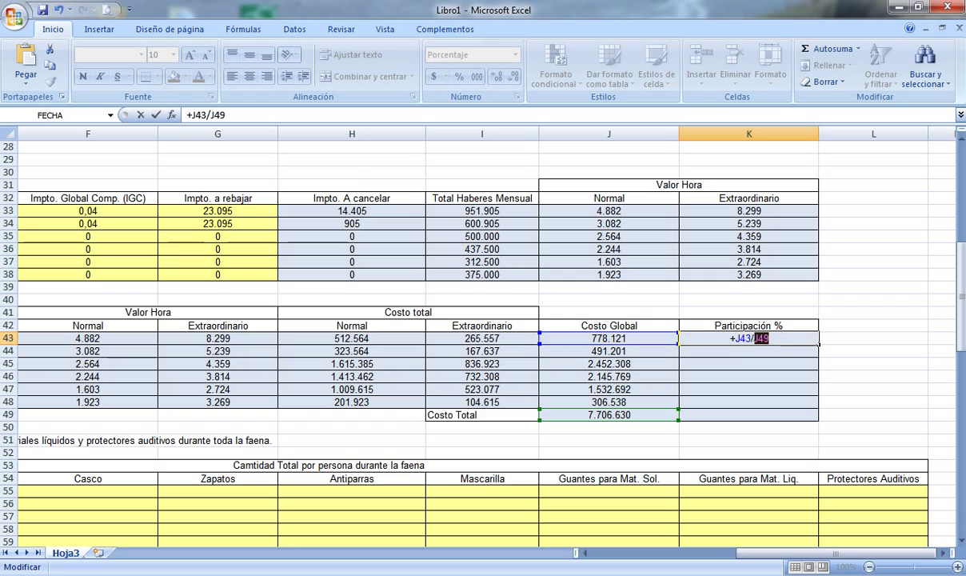
key("F4")
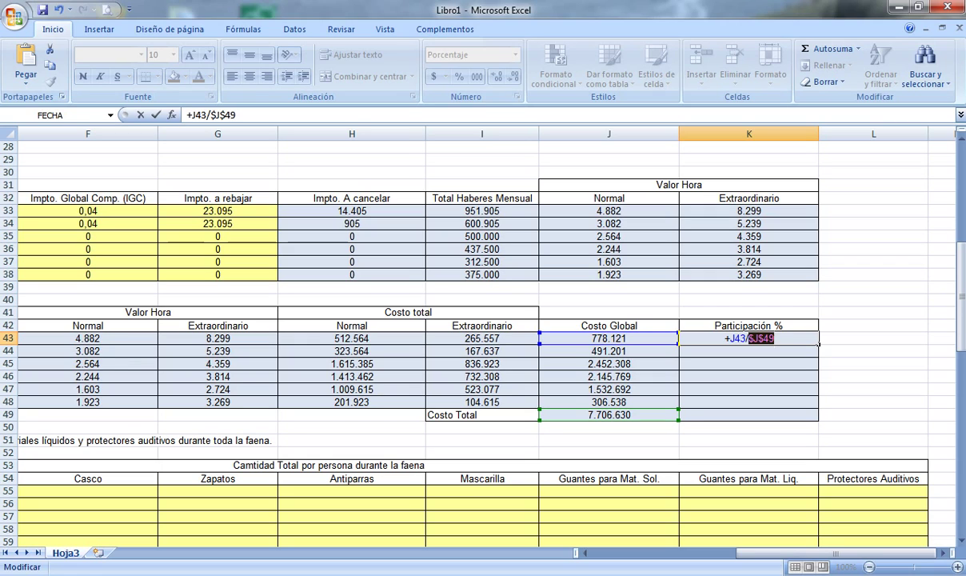
key("Return")
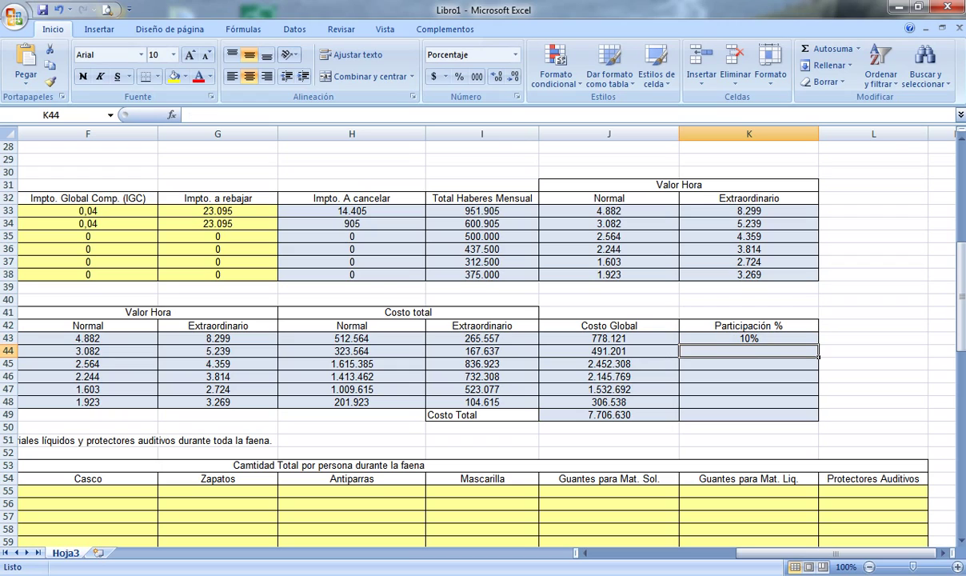
left_click(749, 338)
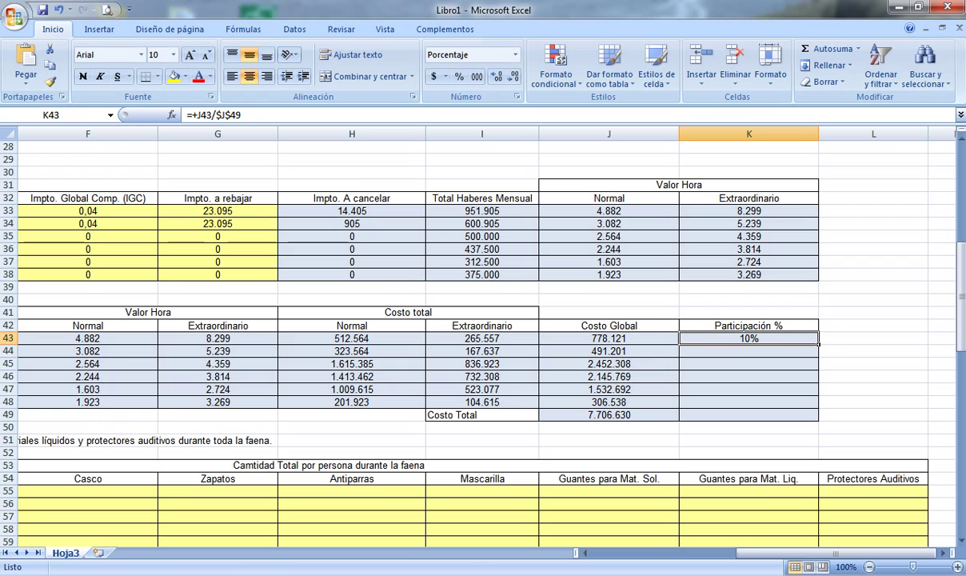
left_click_drag(818, 344, 818, 406)
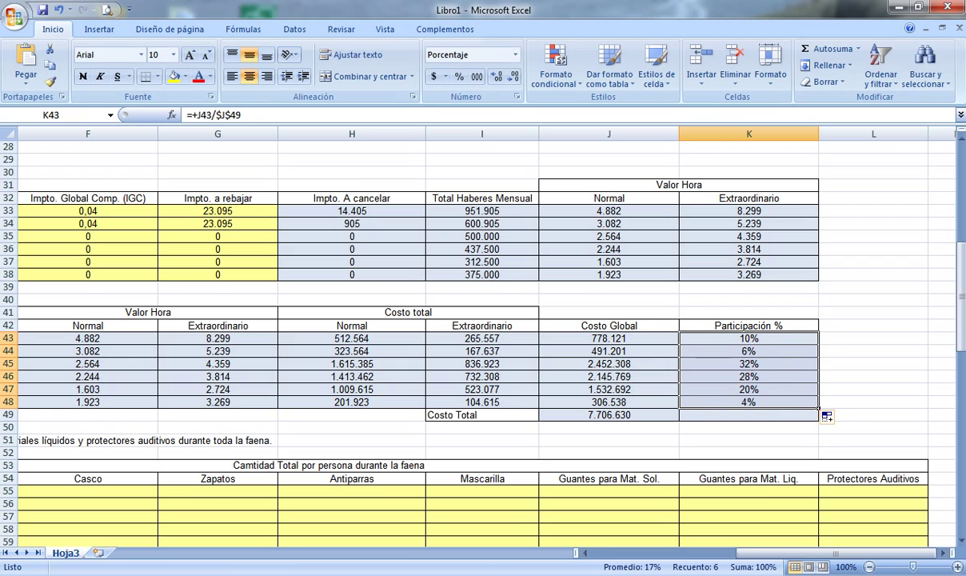
Total the Participación % column in K49 of the Costo Total row with AutoSum
left_click(811, 414)
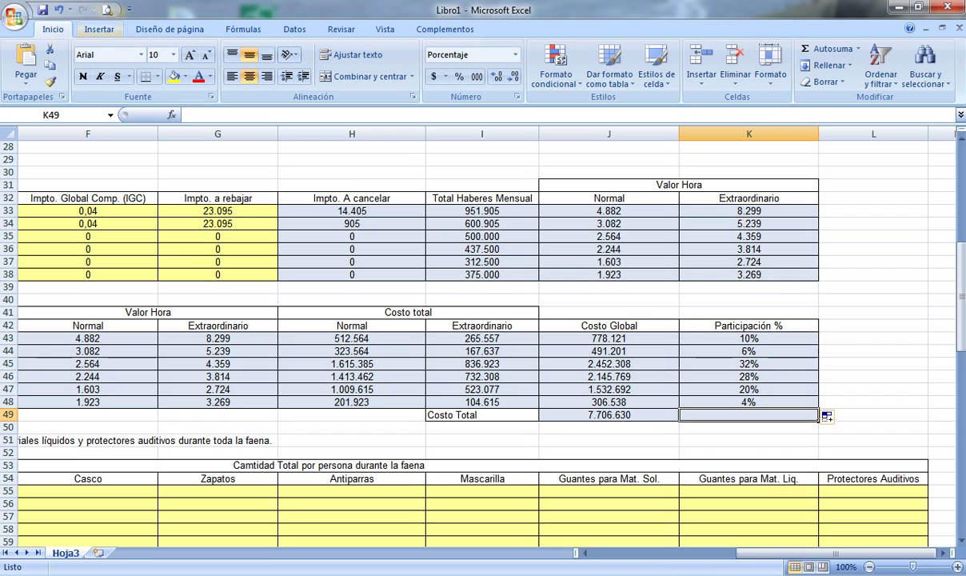
left_click(243, 29)
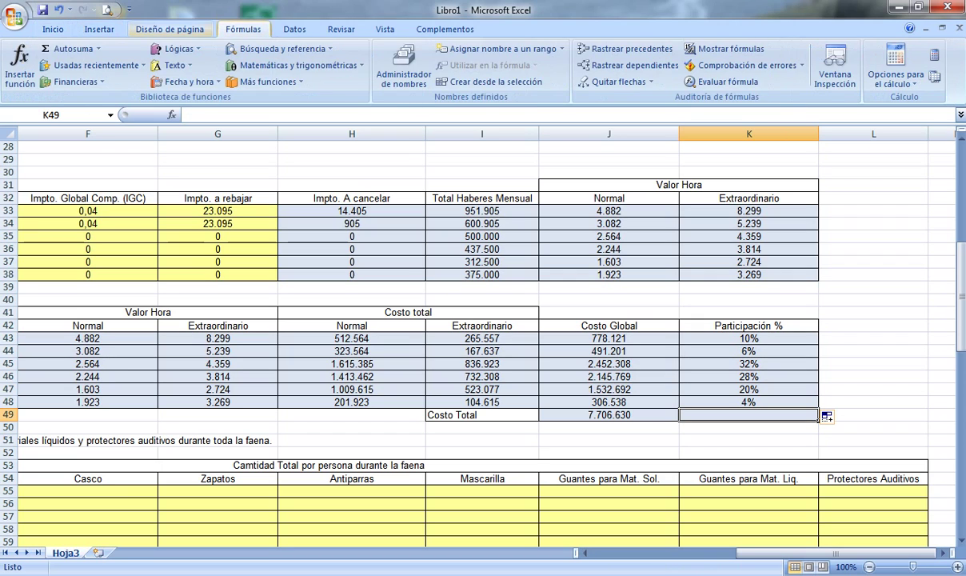
left_click(68, 49)
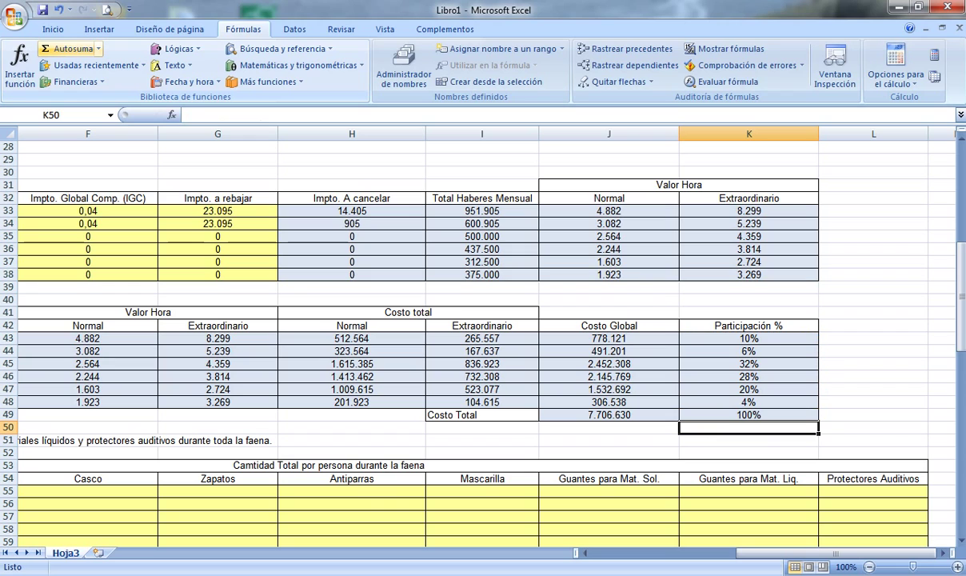
scroll(98, 49, "down", 3)
scroll(478, 340, "up", 3)
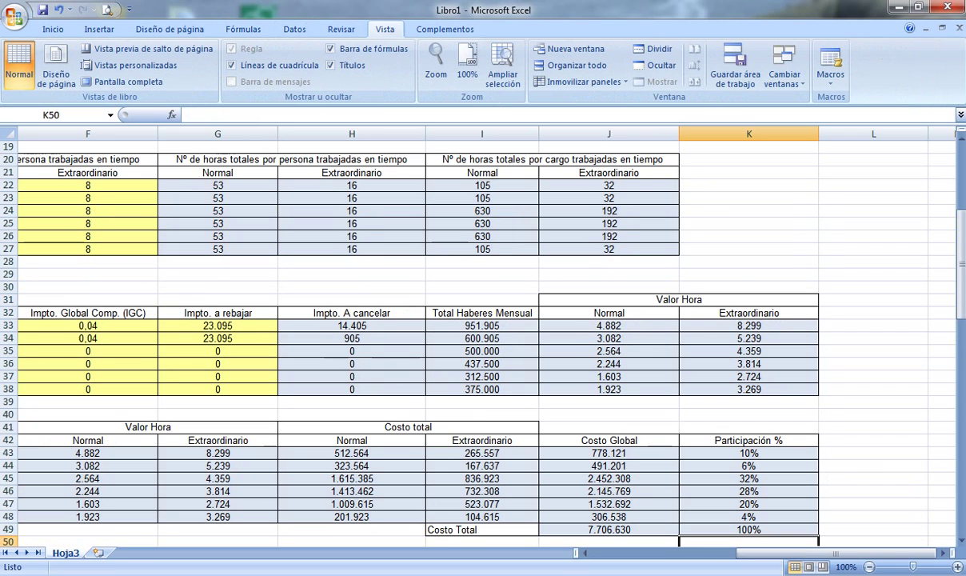